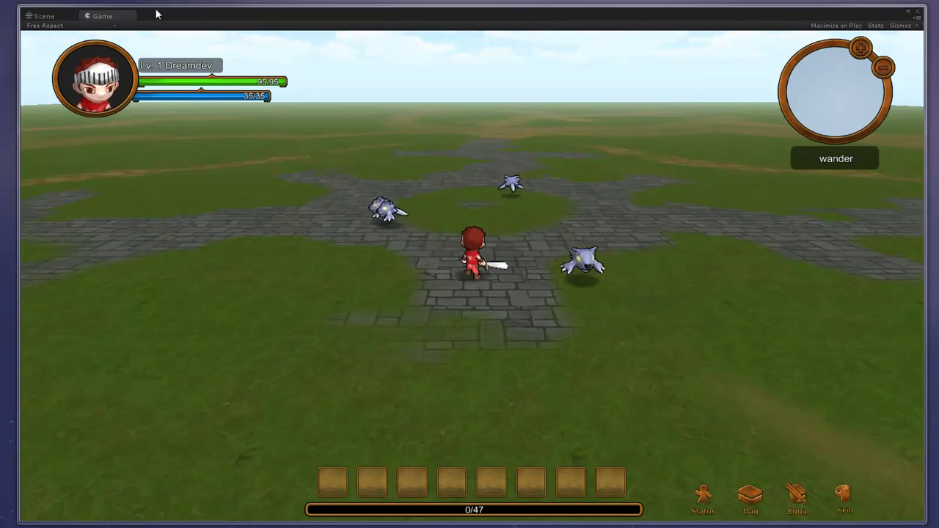
# Step: Switch from the running game to the Scene view and zoom out over the plaza
pyautogui.click(49, 20)
pyautogui.scroll(-5, 414, 219)
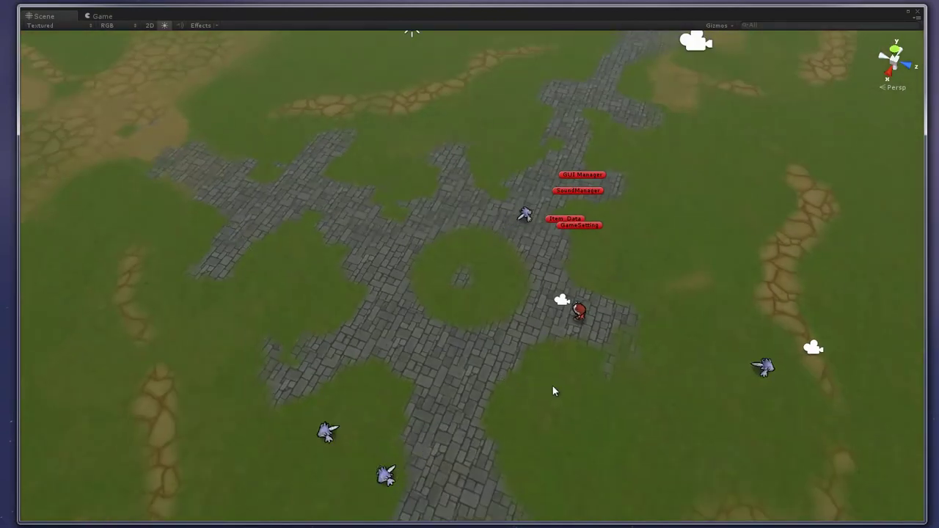
pyautogui.scroll(-2, 552, 386)
pyautogui.scroll(-1, 549, 383)
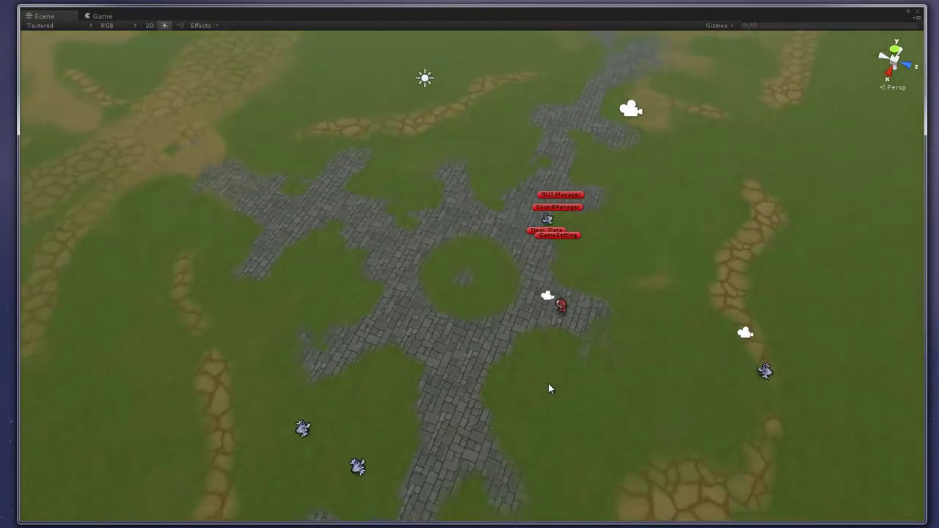
pyautogui.scroll(-1, 549, 389)
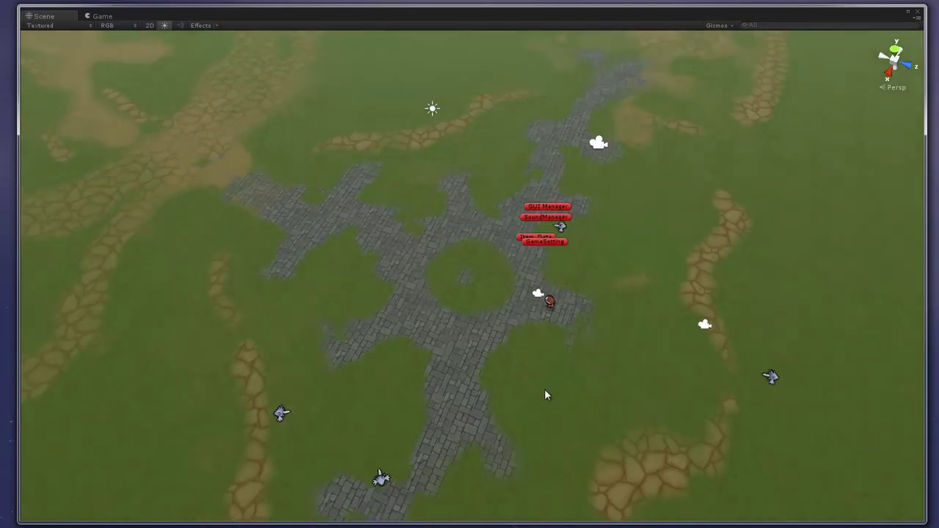
pyautogui.scroll(-1, 546, 396)
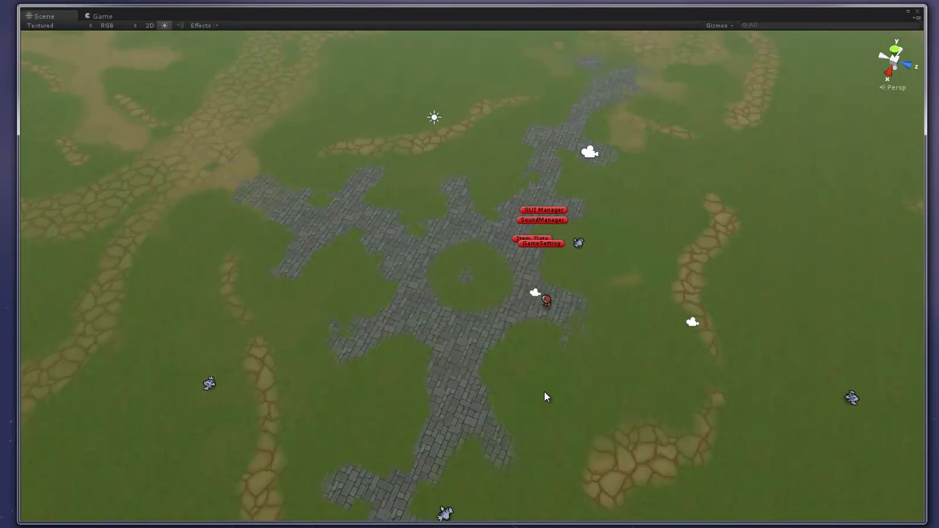
pyautogui.scroll(-1, 544, 397)
pyautogui.scroll(-1, 540, 394)
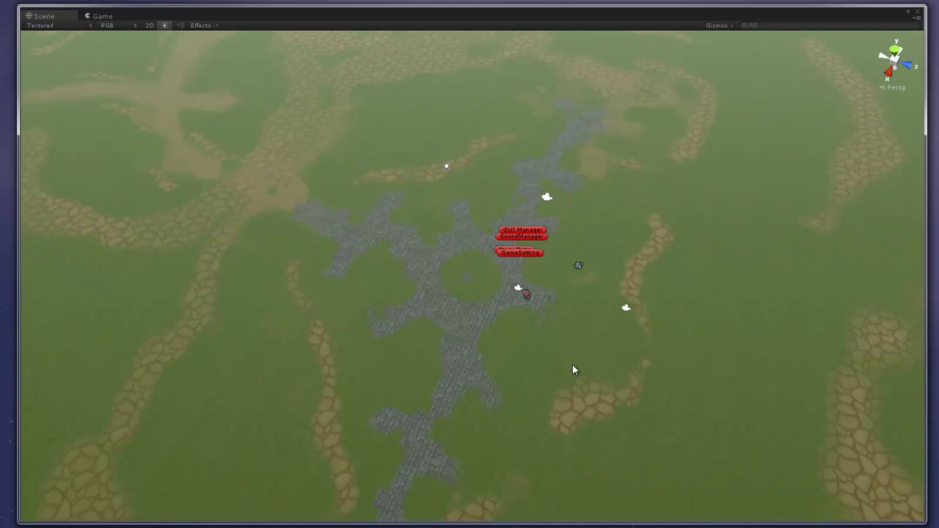
pyautogui.scroll(-1, 573, 365)
pyautogui.scroll(-1, 559, 359)
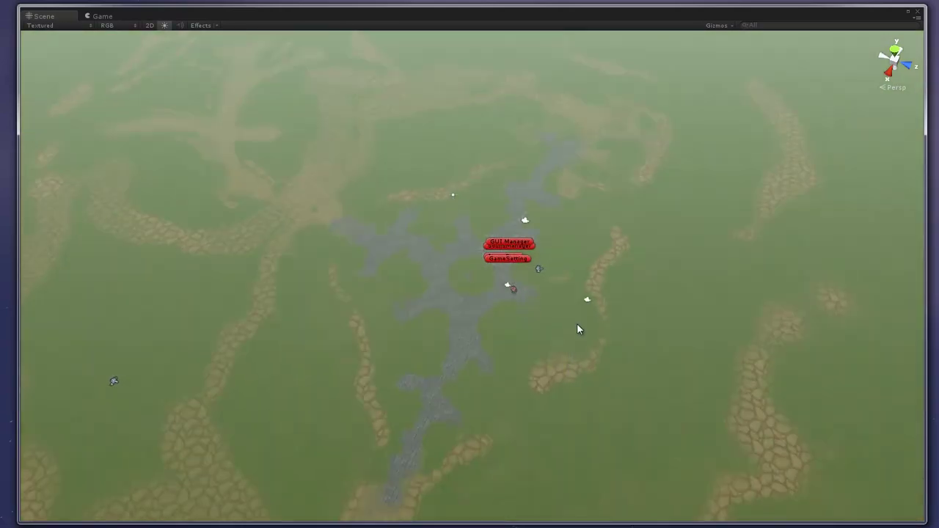
# Step: Pan around the grassland terrain to survey the cobblestone paths, stream and rocky ground
pyautogui.moveTo(591, 358)
pyautogui.mouseDown(button='middle')
pyautogui.moveTo(607, 406)
pyautogui.moveTo(625, 149)
pyautogui.mouseUp(button='middle')
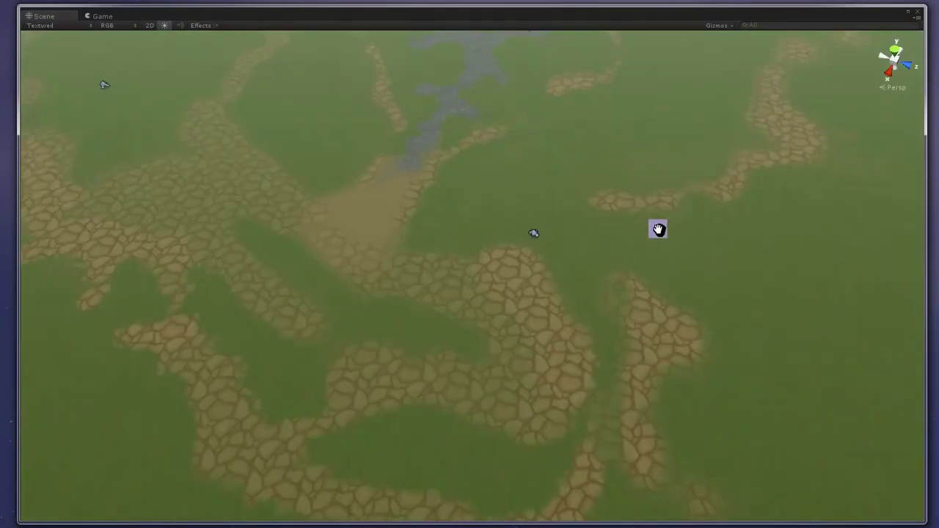
pyautogui.scroll(1, 656, 232)
pyautogui.scroll(-1, 660, 241)
pyautogui.scroll(-1, 656, 242)
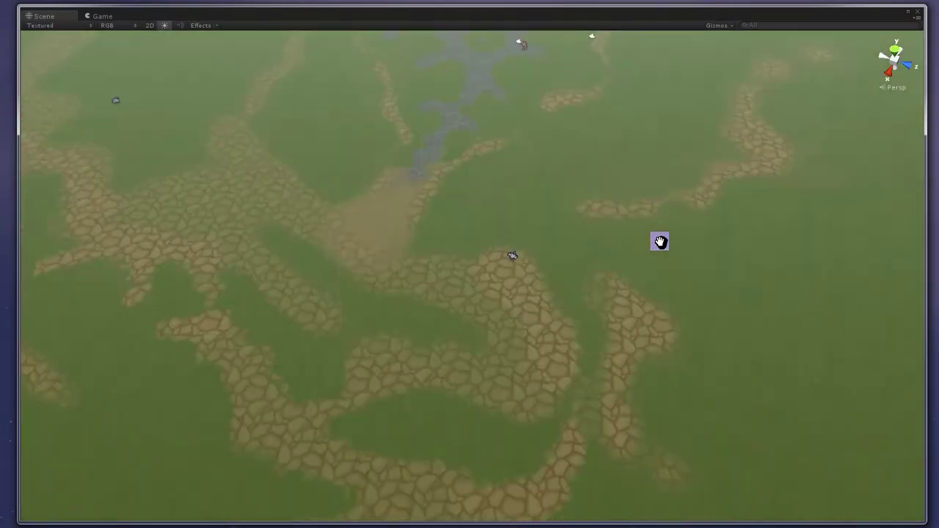
pyautogui.moveTo(594, 210); pyautogui.dragTo(674, 248, button='middle')
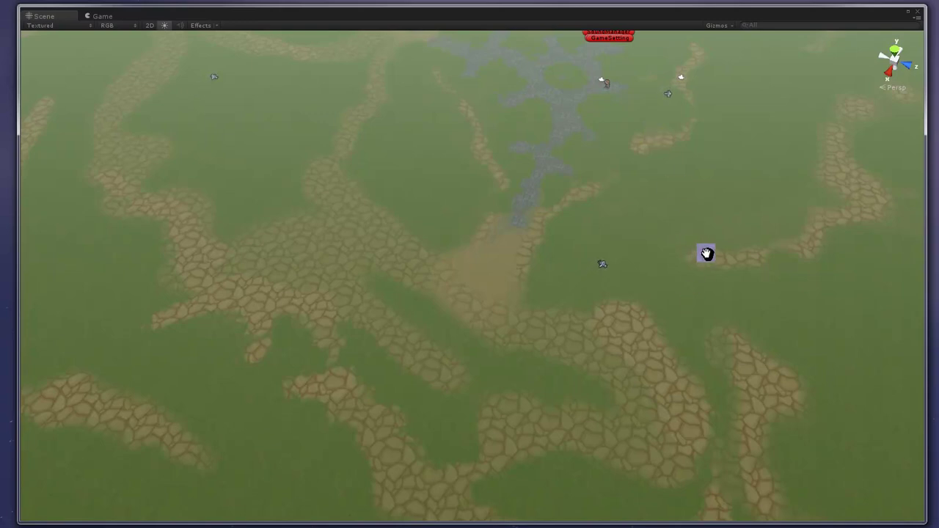
pyautogui.moveTo(706, 254); pyautogui.dragTo(574, 275)
pyautogui.scroll(3, 706, 329)
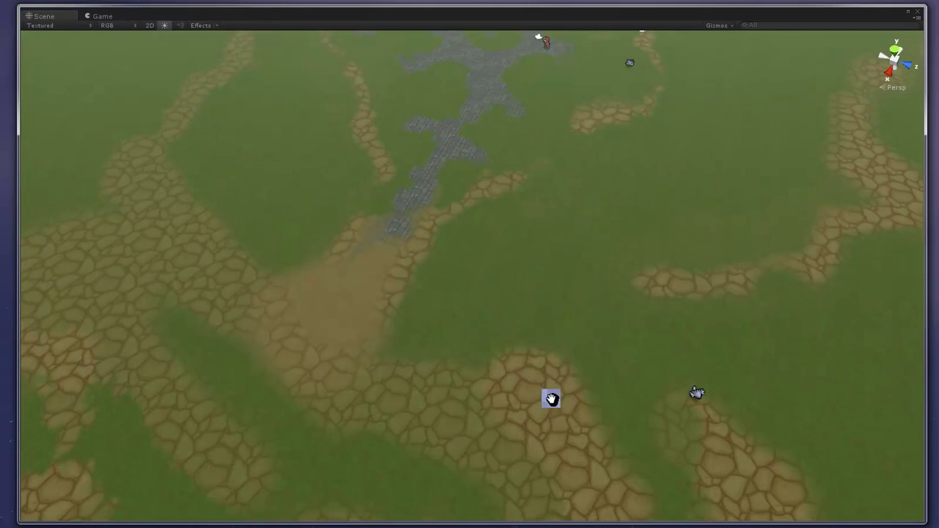
pyautogui.moveTo(551, 399); pyautogui.dragTo(565, 357)
pyautogui.scroll(-2, 564, 365)
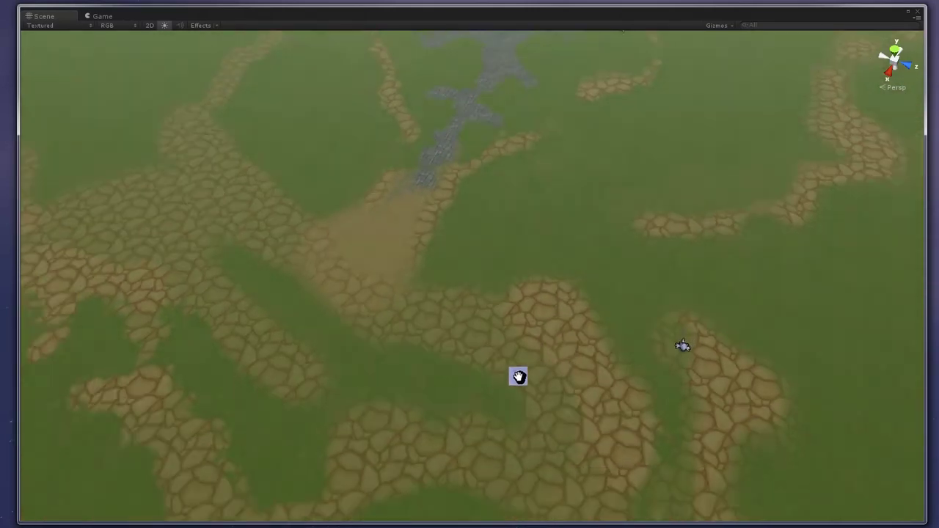
pyautogui.scroll(2, 520, 378)
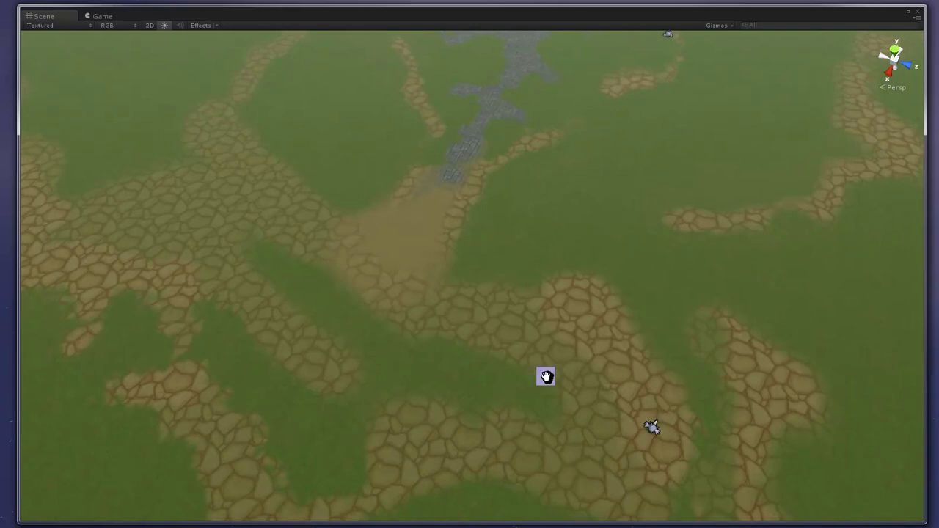
pyautogui.scroll(-1, 547, 352)
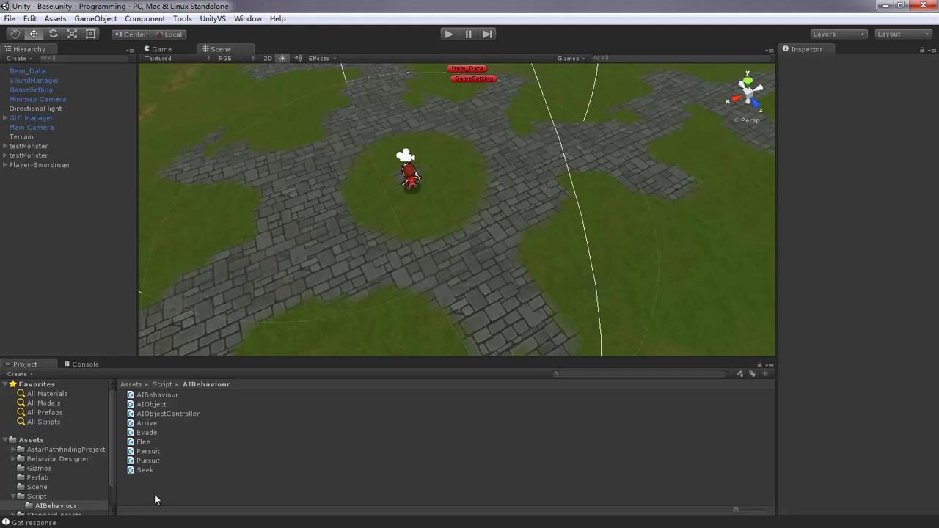
# Step: Add a C# script called Wander to the AIBehaviour folder and open it in Visual Studio
pyautogui.rightClick(149, 488)
pyautogui.moveTo(290, 307)
pyautogui.click(362, 58)
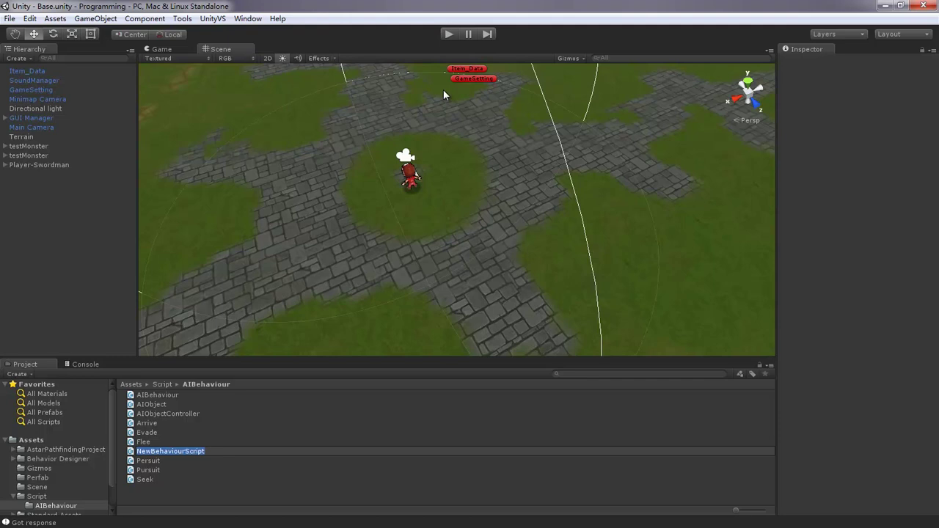
pyautogui.write('Wand')
pyautogui.write('er')
pyautogui.press('Return')
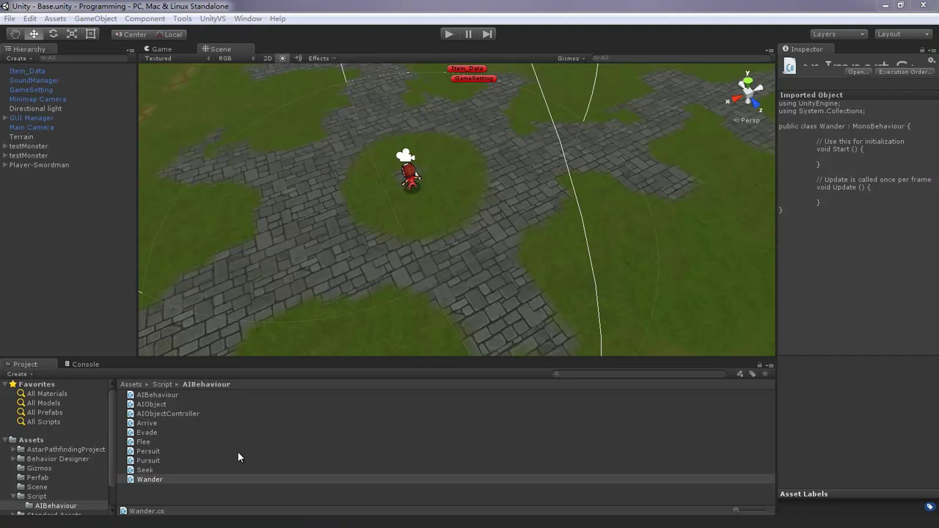
pyautogui.click(167, 480)
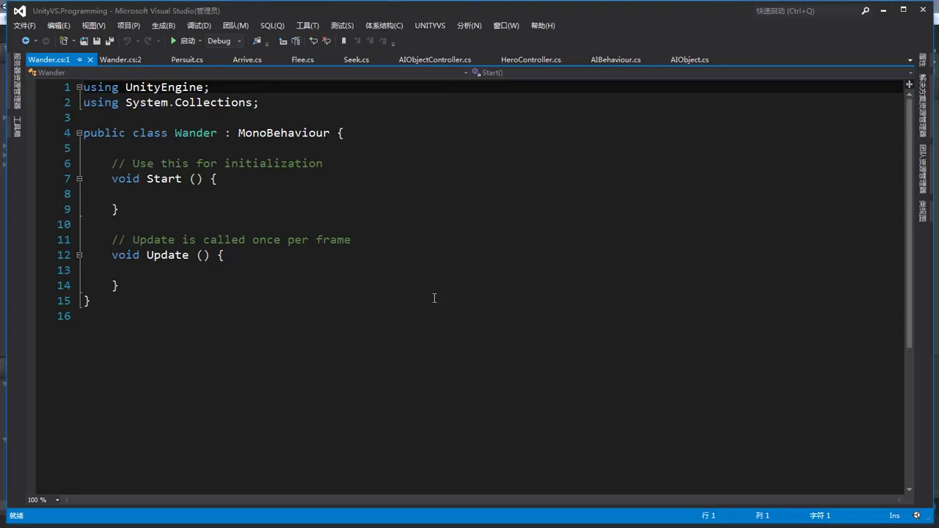
# Step: Change the Wander class's base class from MonoBehaviour to AIBehaviour
pyautogui.doubleClick(299, 136)
pyautogui.press('BackSpace')
pyautogui.press('BackSpace')
pyautogui.press('BackSpace')
pyautogui.write(': ')
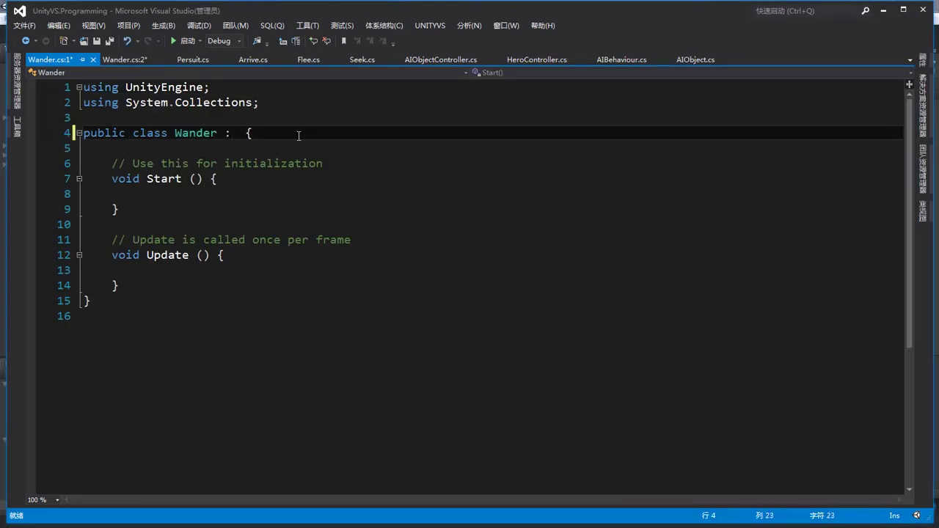
pyautogui.write('Ai')
pyautogui.press('Tab')
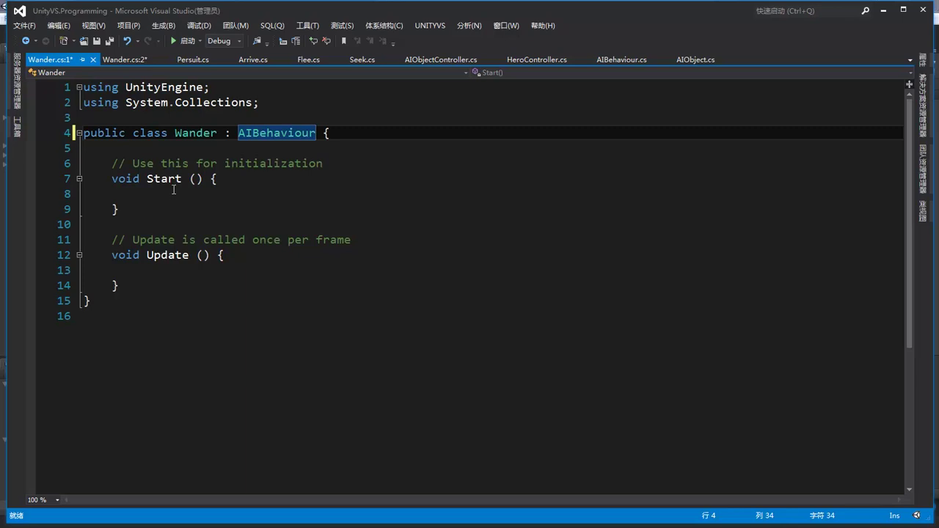
# Step: Add the field 'public float wanderRadius = 1;' and begin another public float declaration
pyautogui.click(151, 148)
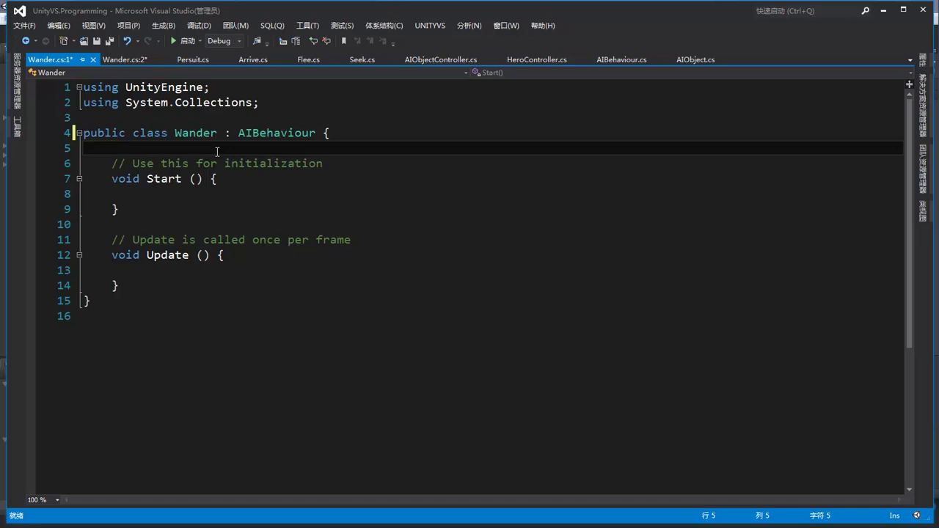
pyautogui.press('Return')
pyautogui.write('public flo')
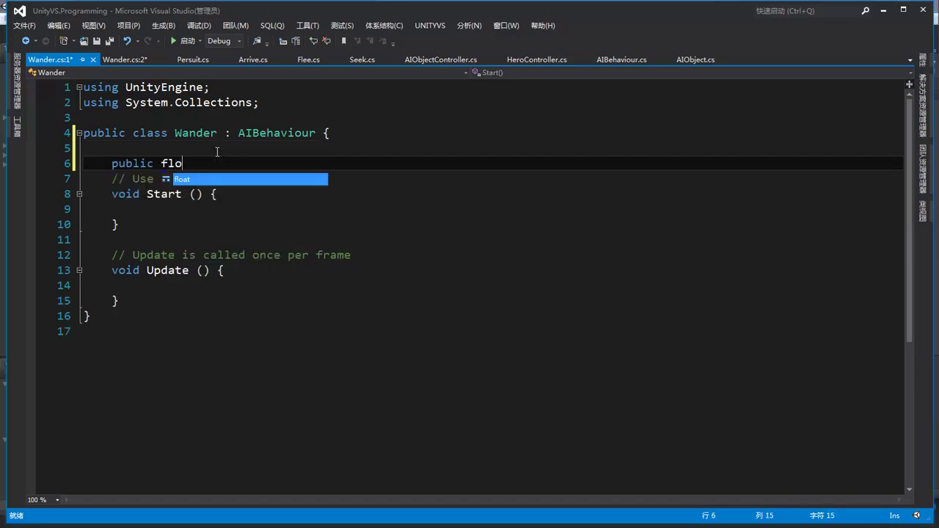
pyautogui.press('Tab')
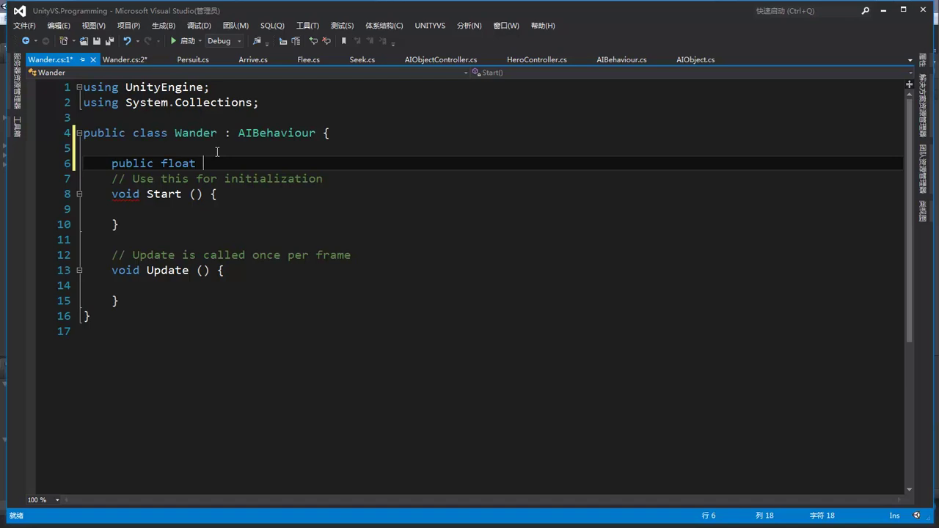
pyautogui.write('wanderRadius = 1')
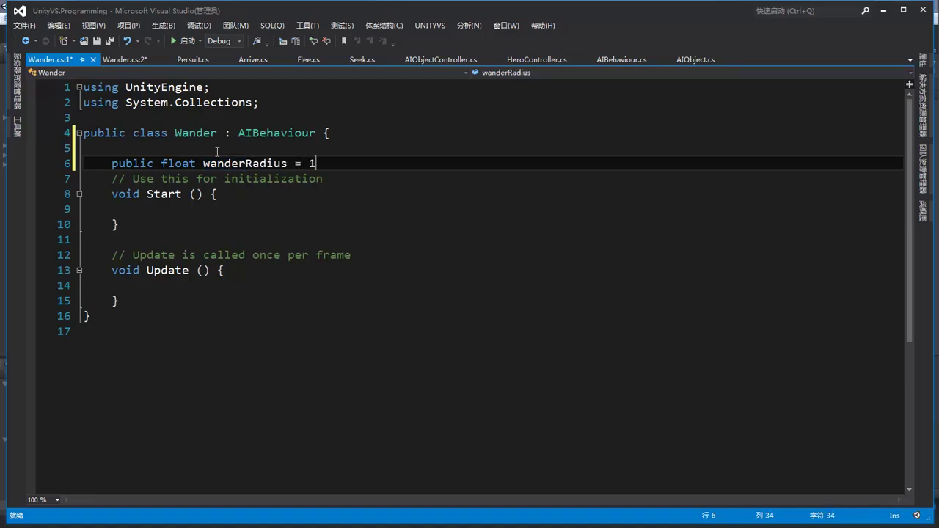
pyautogui.write(';')
pyautogui.press('Return')
pyautogui.write('public float')
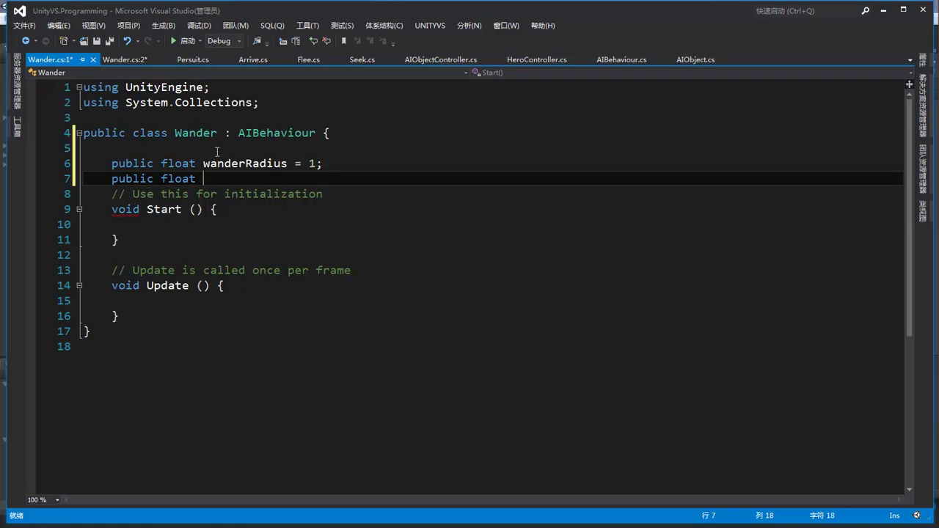
# Step: Add fields wanderDistance = 1 and wanderShift = 0.01f, then type private Vector3 initTarget
pyautogui.write('wanderDistance = 1;')
pyautogui.press('Return')
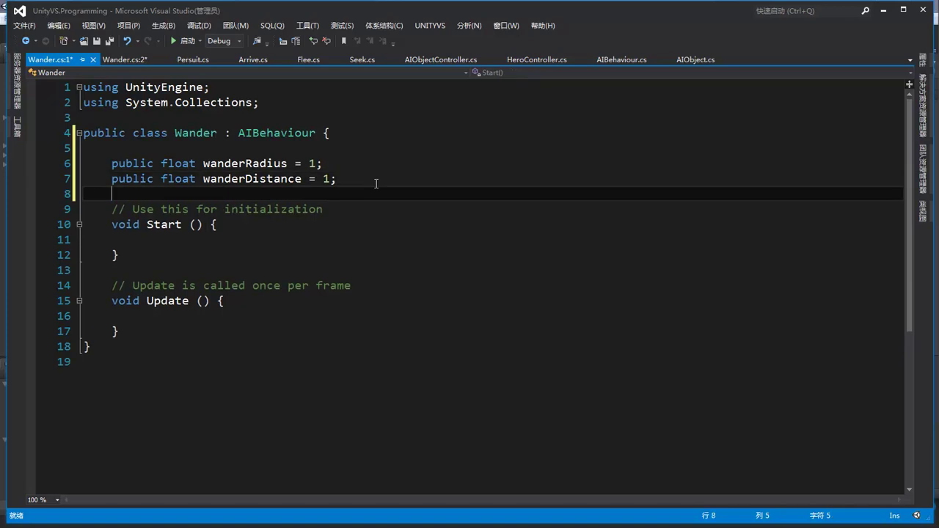
pyautogui.write('public float')
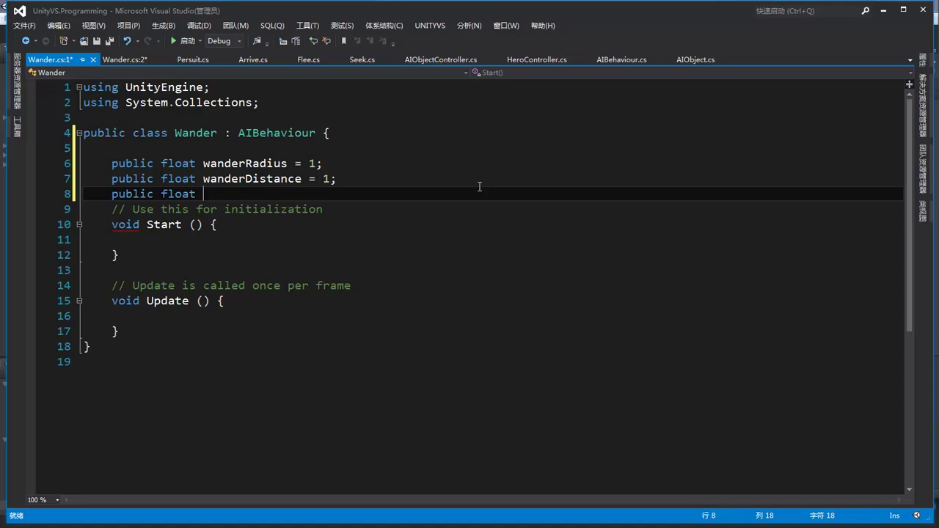
pyautogui.write('wanderShift = 0.01f;')
pyautogui.press('Return')
pyautogui.press('Return')
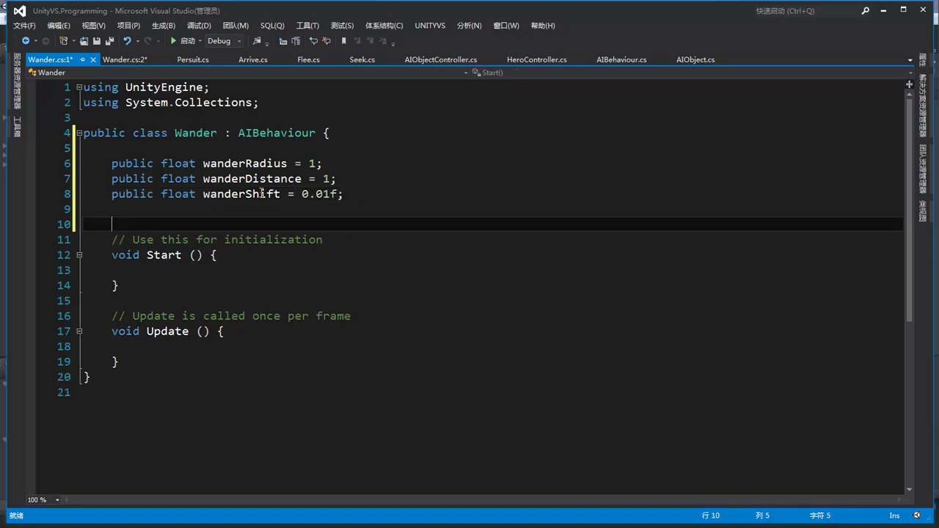
pyautogui.write('private vect3 initTarget;')
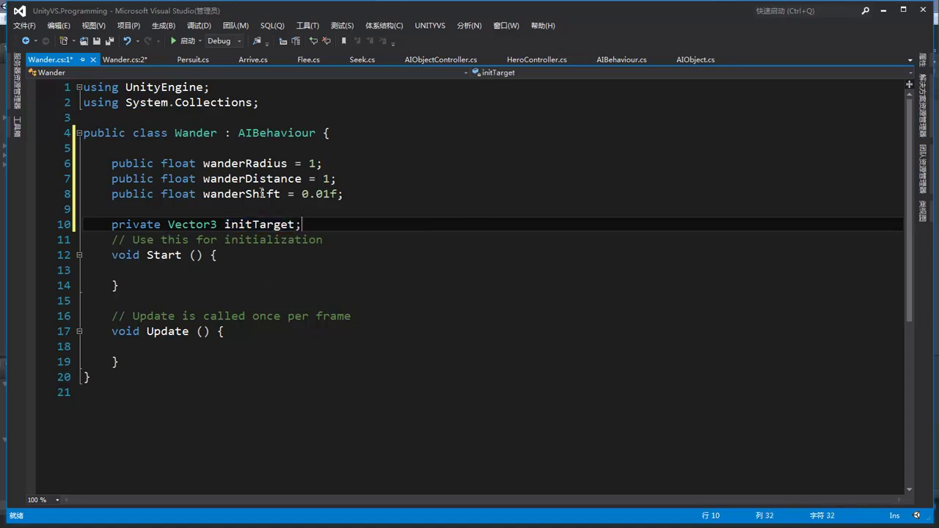
# Step: Add 'private Vector3 wanderTarget;' below initTarget, then place the cursor inside Start()
pyautogui.press('Return')
pyautogui.write('p ')
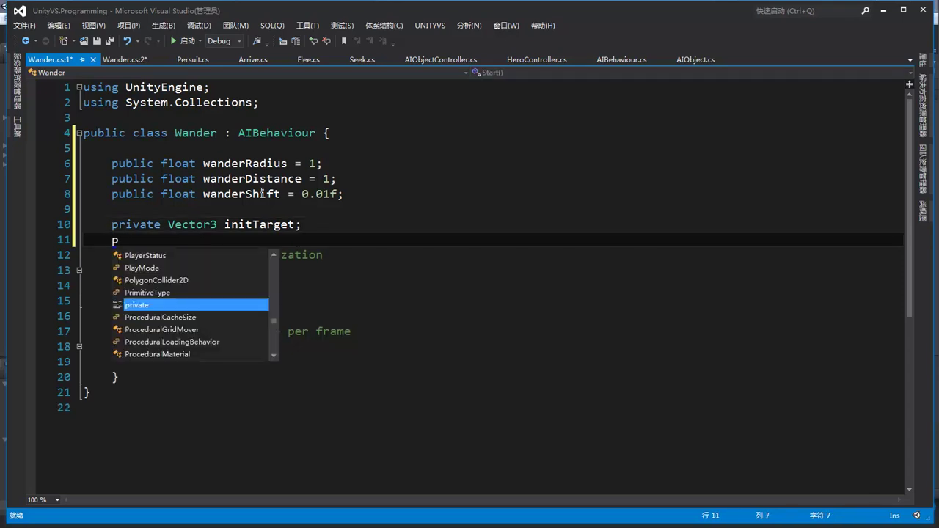
pyautogui.write('vec ')
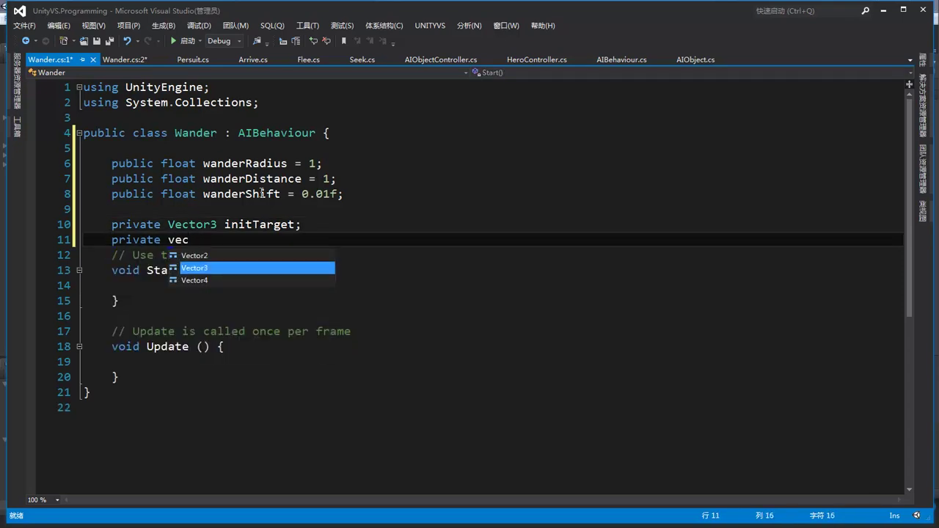
pyautogui.write('wanderTarget;')
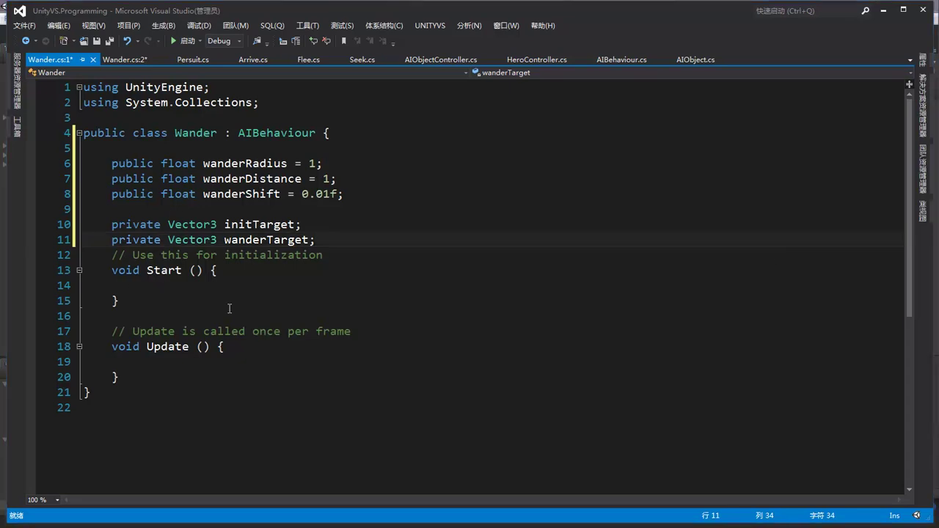
pyautogui.click(235, 283)
# Step: Add a base.Start() call at the top of Start
pyautogui.press('Tab')
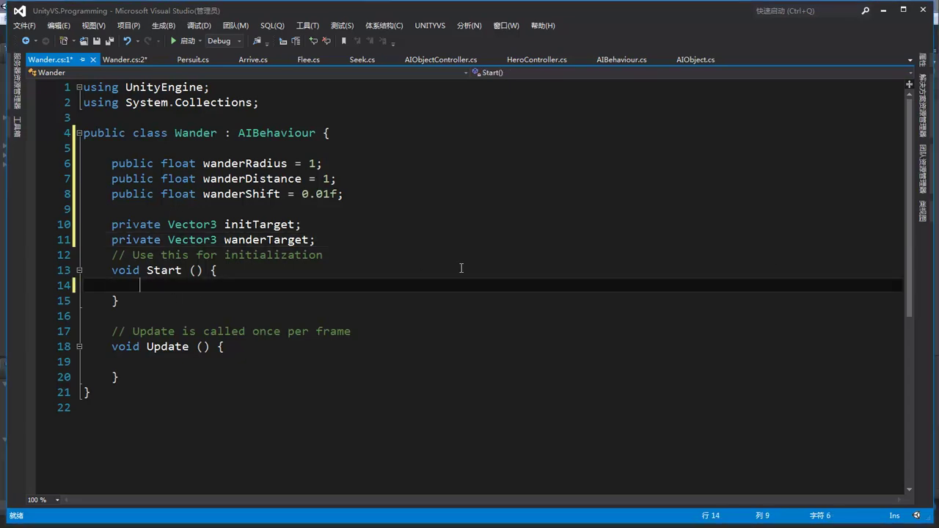
pyautogui.write('base')
pyautogui.write('.s')
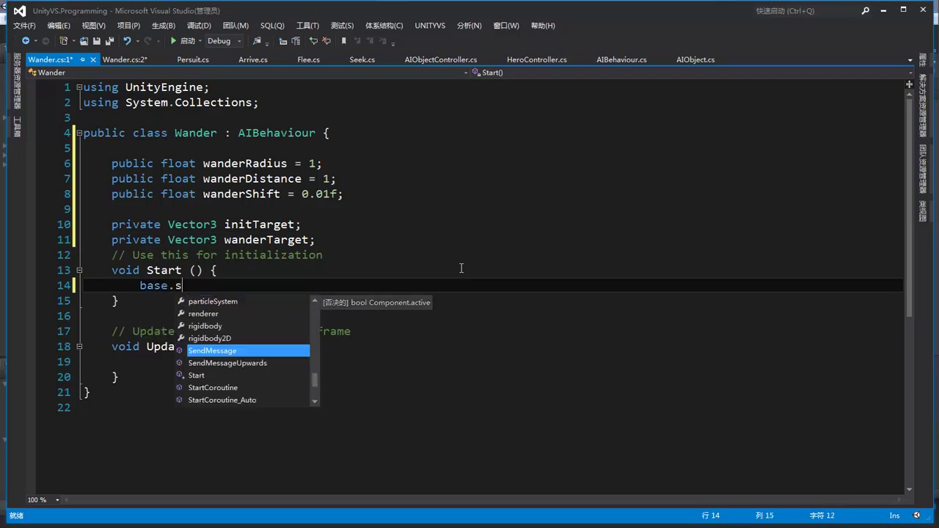
pyautogui.write('ta')
pyautogui.press('Tab')
pyautogui.write('();')
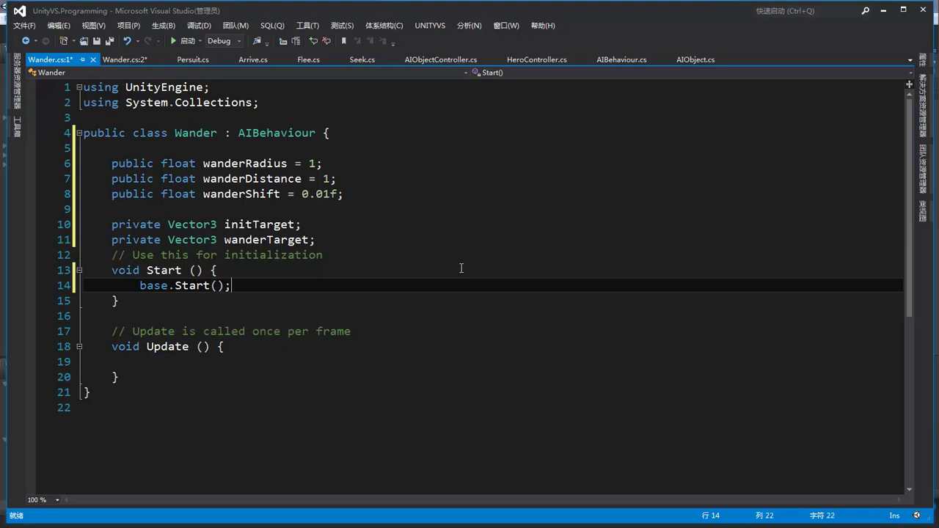
pyautogui.press('Return')
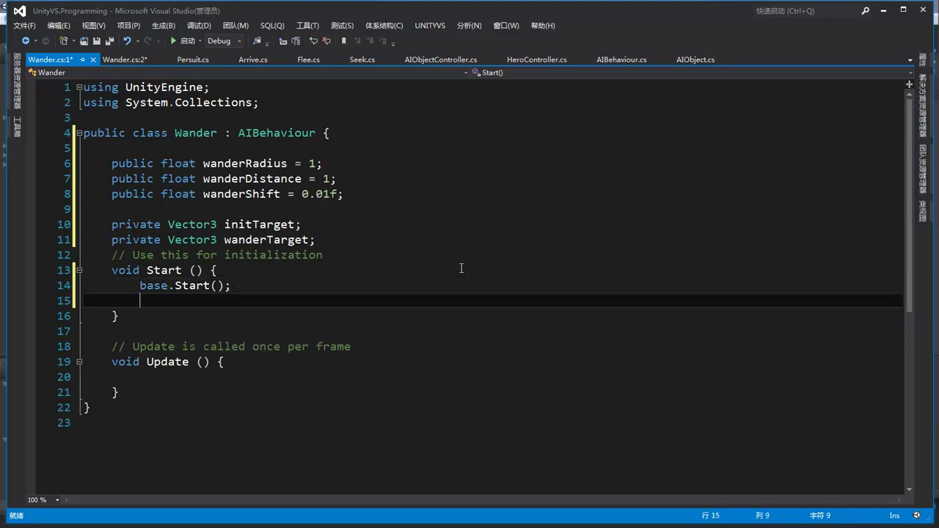
# Step: Begin 'initTarget = new Vector3(...)' with wanderRadius * Random.value as its first argument
pyautogui.write('in')
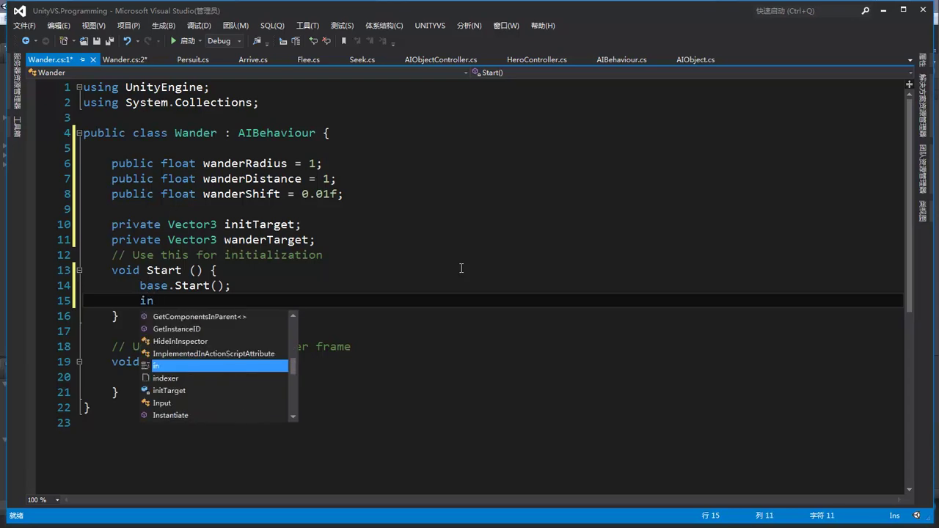
pyautogui.write('itTarget = new')
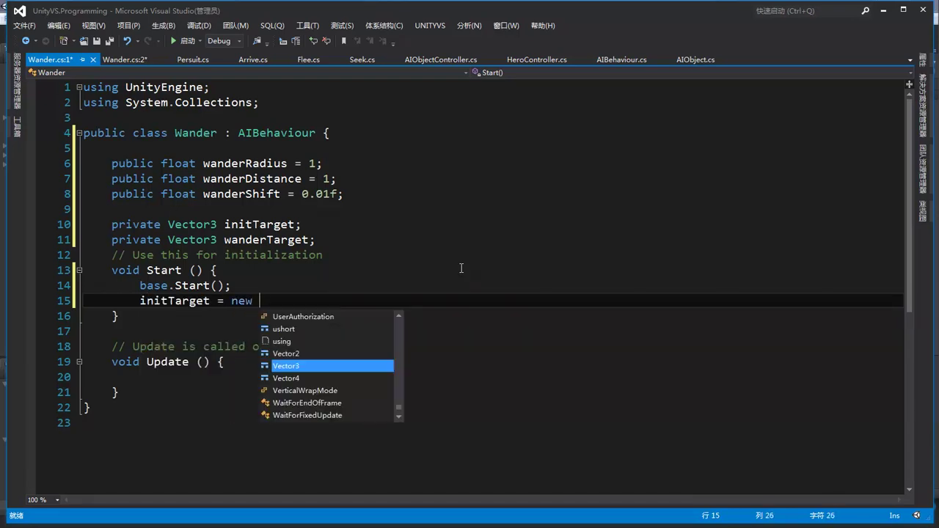
pyautogui.write('()')
pyautogui.write(';')
pyautogui.write('w')
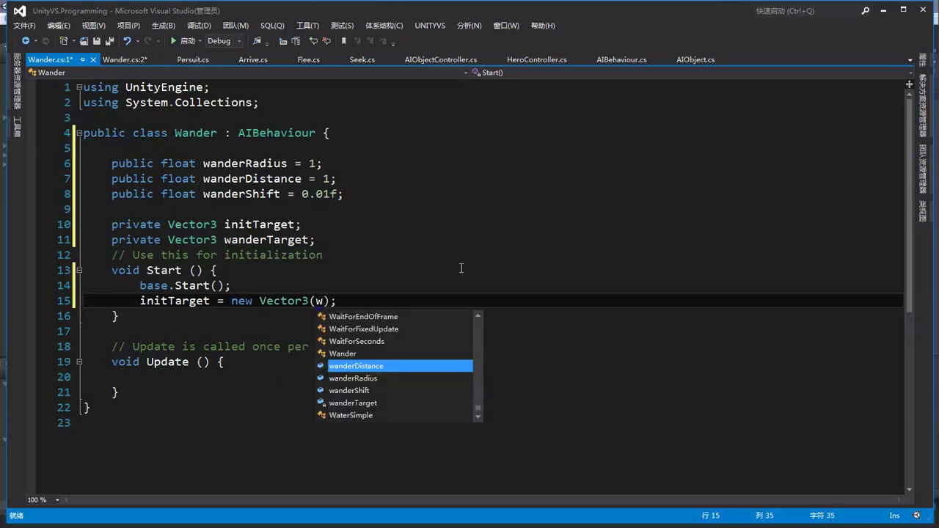
pyautogui.press('Down')
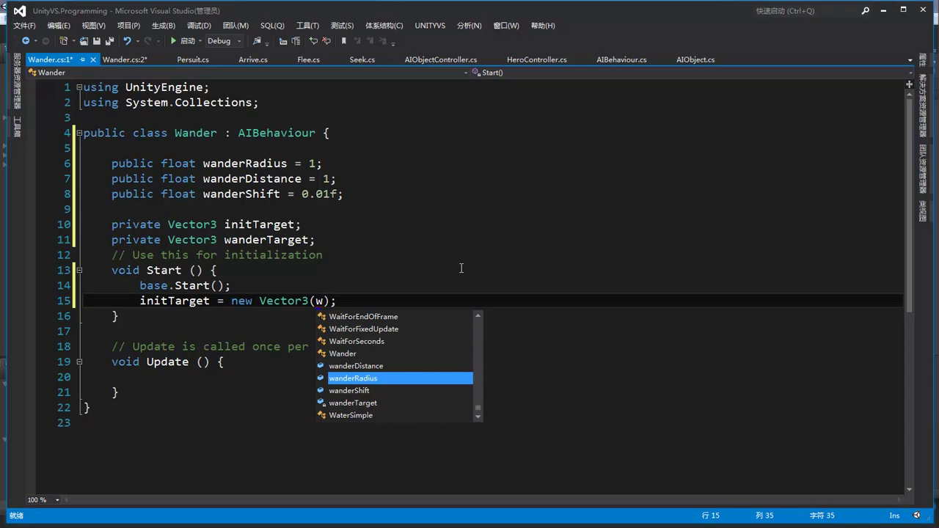
pyautogui.press('Tab')
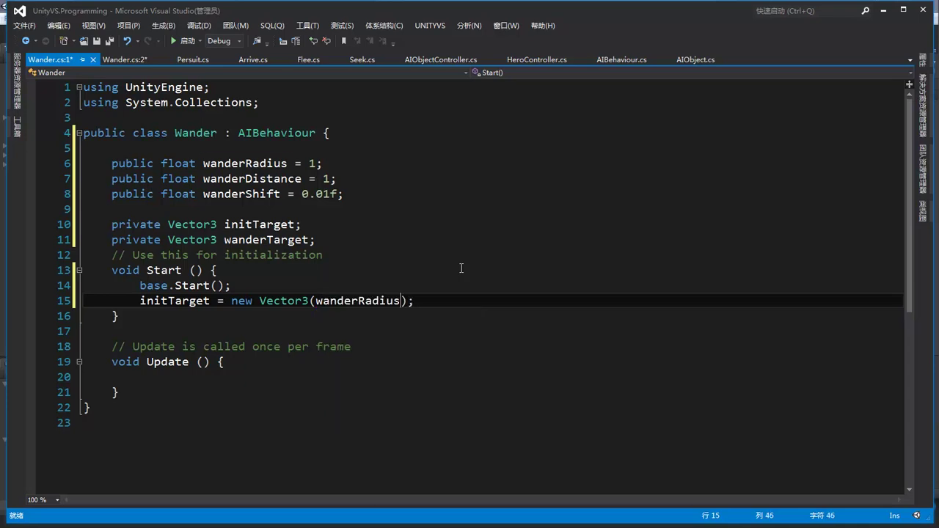
pyautogui.write('*')
pyautogui.write('ran')
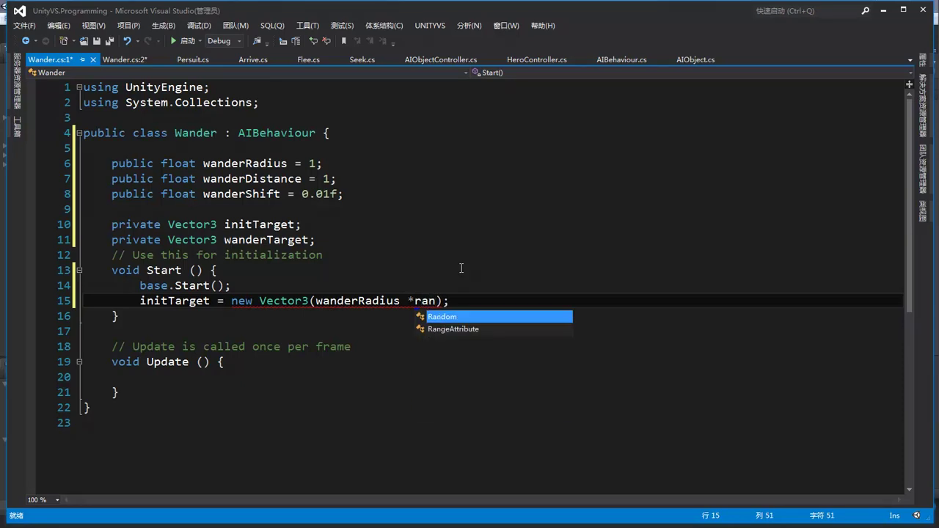
pyautogui.press('Tab')
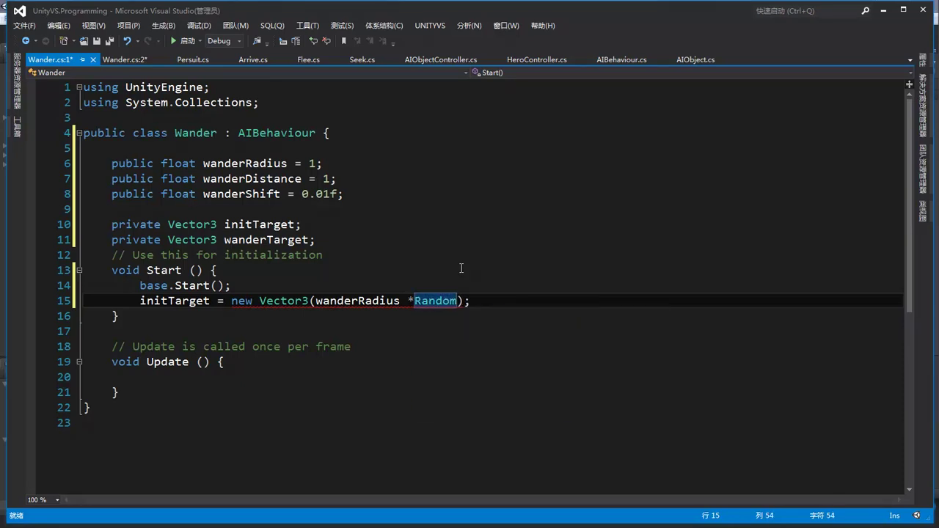
pyautogui.write('.v')
pyautogui.press('Tab')
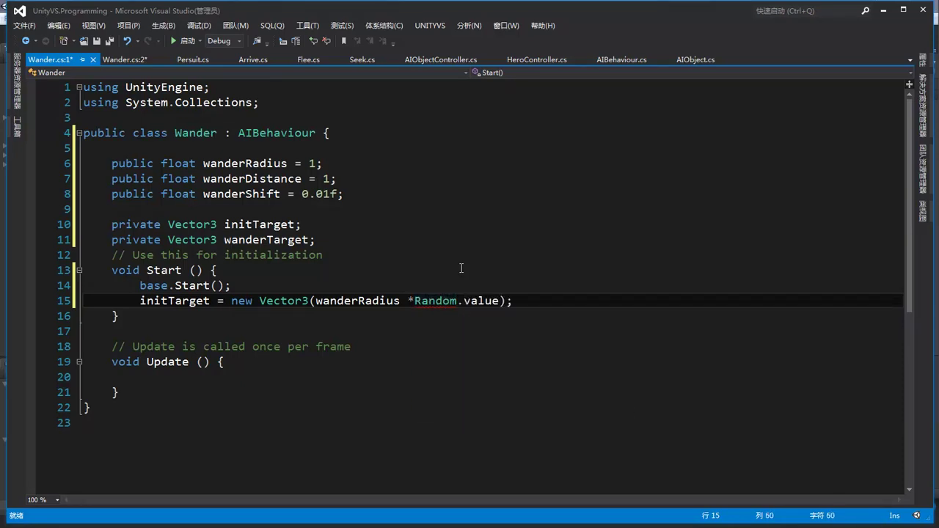
pyautogui.write(',')
pyautogui.press('Left')
pyautogui.hotkey('ctrl', 'shift', 'Left')
pyautogui.hotkey('ctrl', 'shift', 'Left')
pyautogui.hotkey('ctrl', 'shift', 'Left')
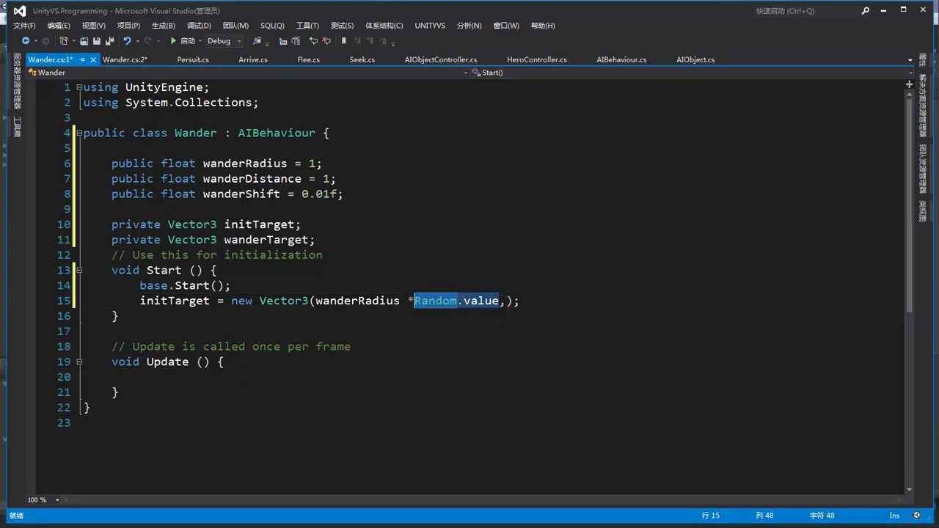
pyautogui.press('Right')
pyautogui.press('Right')
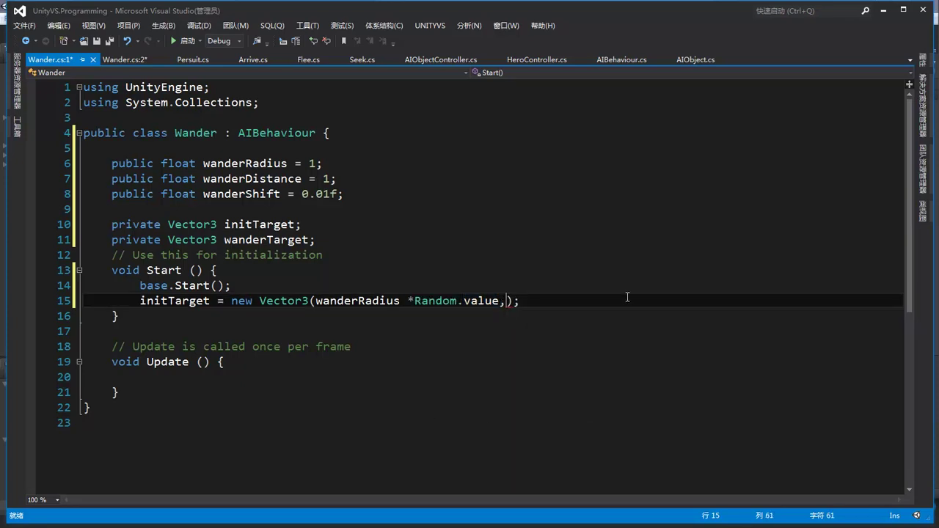
# Step: Finish the Vector3 arguments with 0 and wanderRadius * Random.value
pyautogui.write('0, wan')
pyautogui.press('Tab')
pyautogui.write('* ')
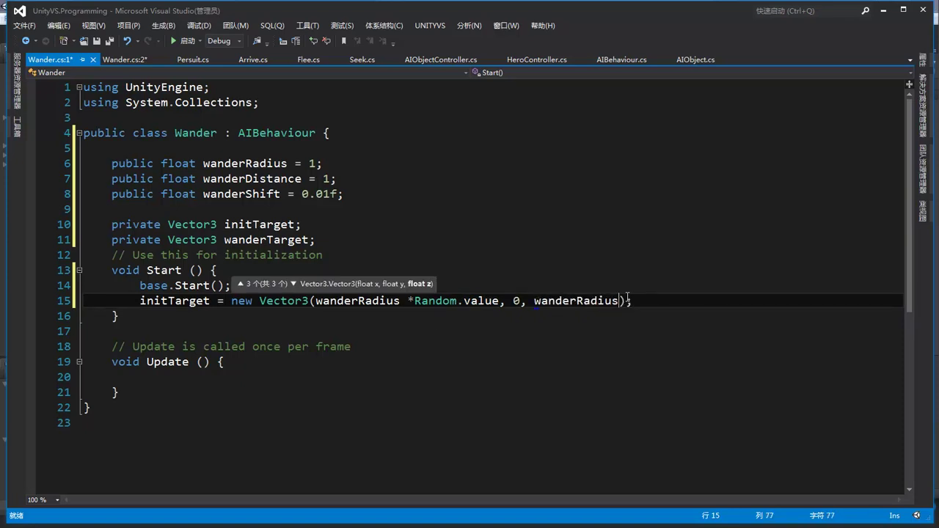
pyautogui.write('ran')
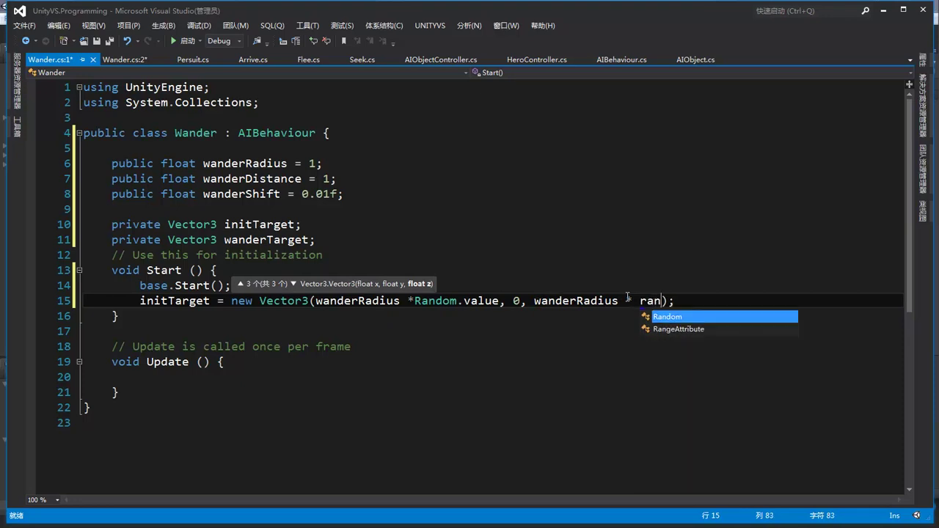
pyautogui.press('Tab')
pyautogui.write('.va')
pyautogui.press('Tab')
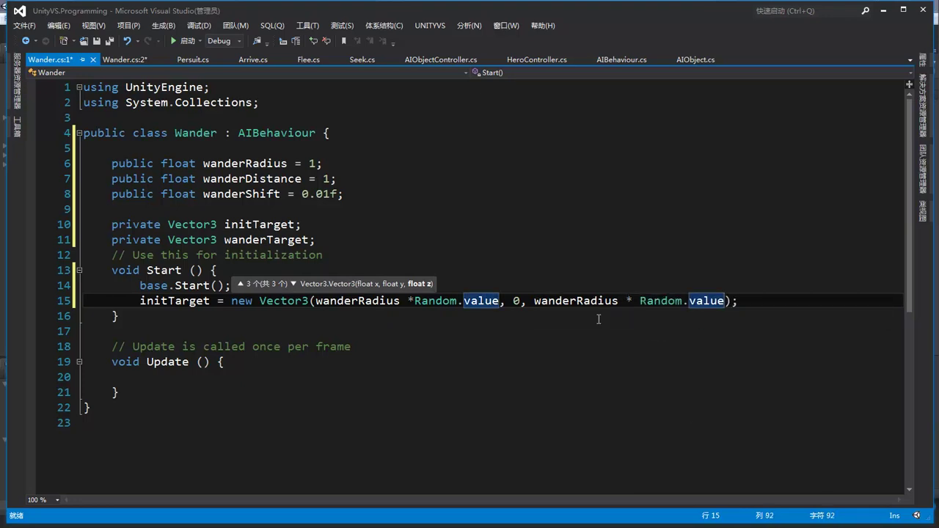
# Step: Add a space after the multiplication sign and save Wander.cs
pyautogui.hotkey('ctrl', 's')
pyautogui.click(413, 301)
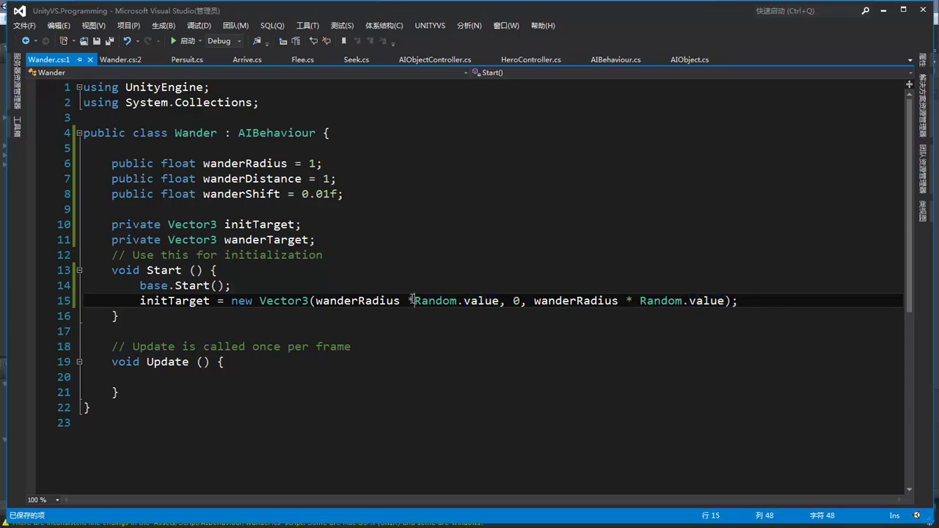
pyautogui.click(756, 300)
pyautogui.hotkey('ctrl', 's')
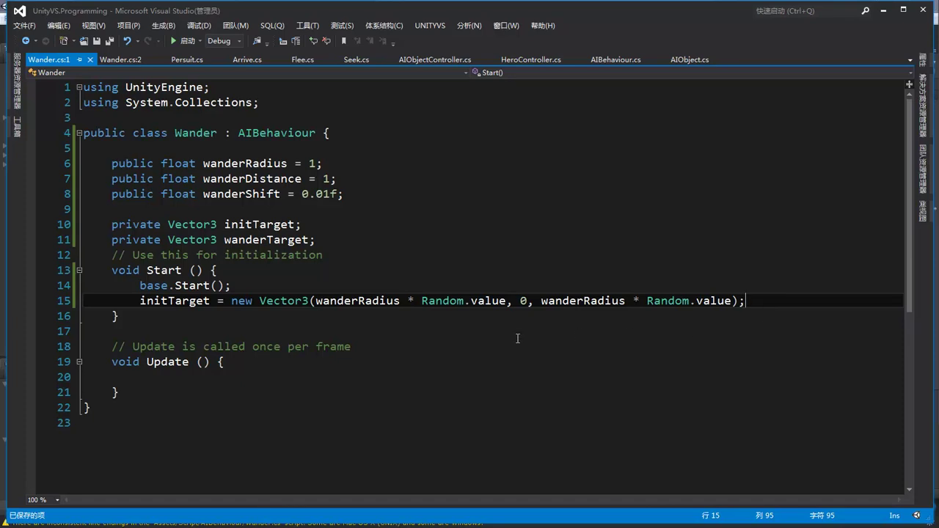
pyautogui.scroll(-1, 545, 337)
# Step: Insert a public override Force() method stub returning base.Force()
pyautogui.write('public ')
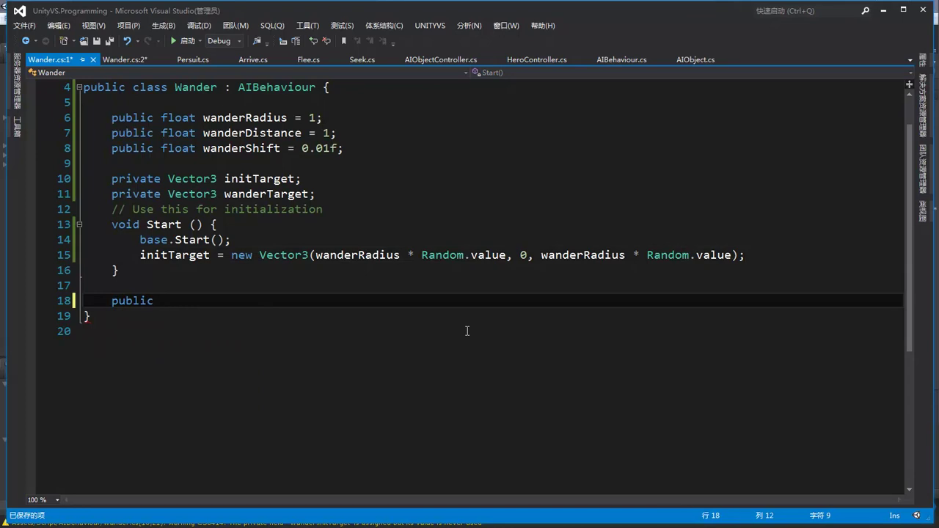
pyautogui.write('ov')
pyautogui.press('Tab')
pyautogui.press('Down')
pyautogui.press('Return')
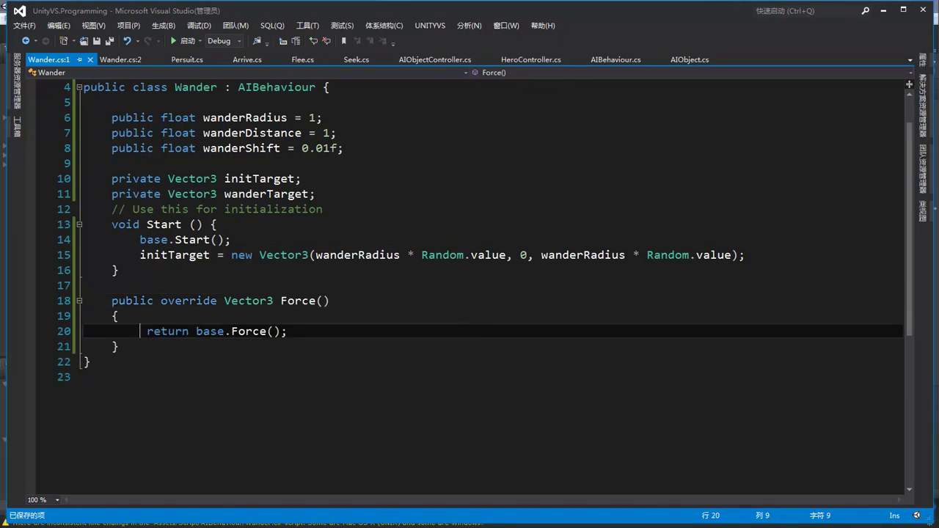
pyautogui.press('Return')
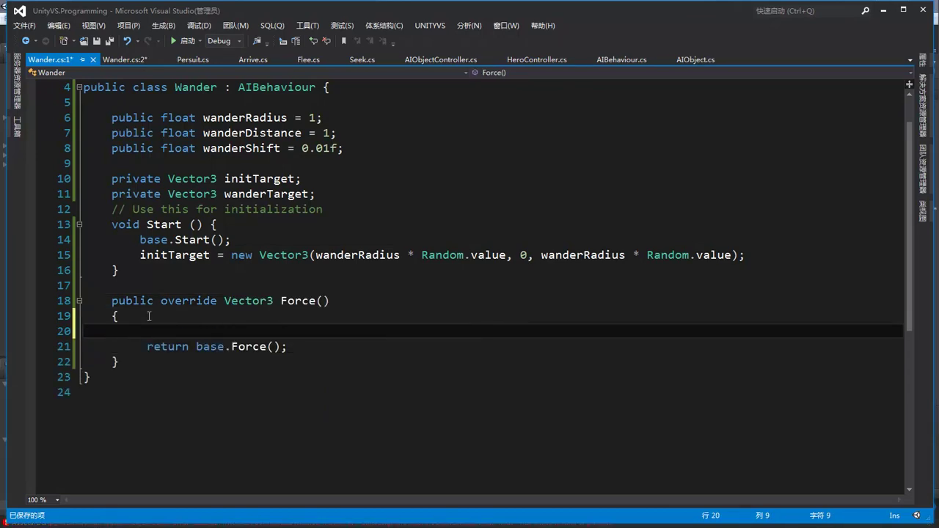
# Step: Declare randomPos as a new Vector3 with first component (Random.value - 0.5f) * 2 * wanderShift
pyautogui.write('ve randomPo')
pyautogui.press('BackSpace')
pyautogui.write('os = new')
pyautogui.press('Tab')
pyautogui.write('(')
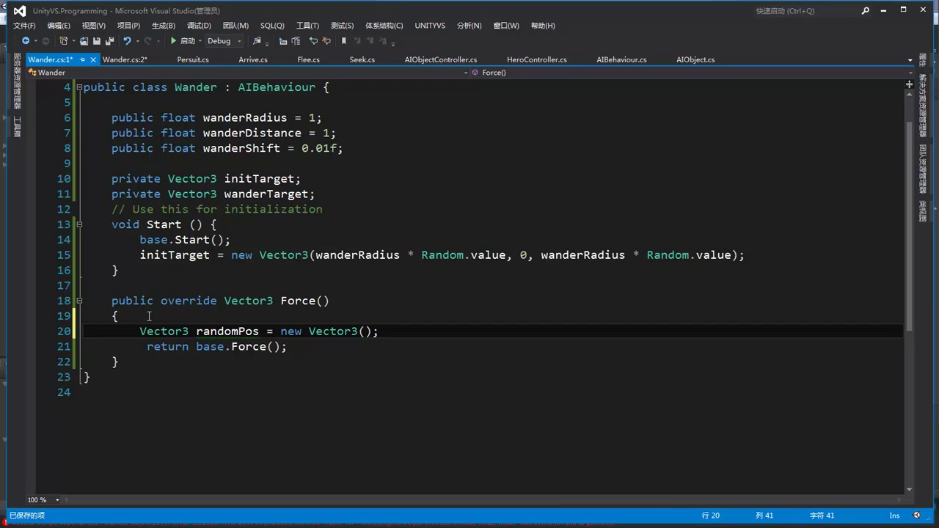
pyautogui.write('()')
pyautogui.press('Left')
pyautogui.write('ran')
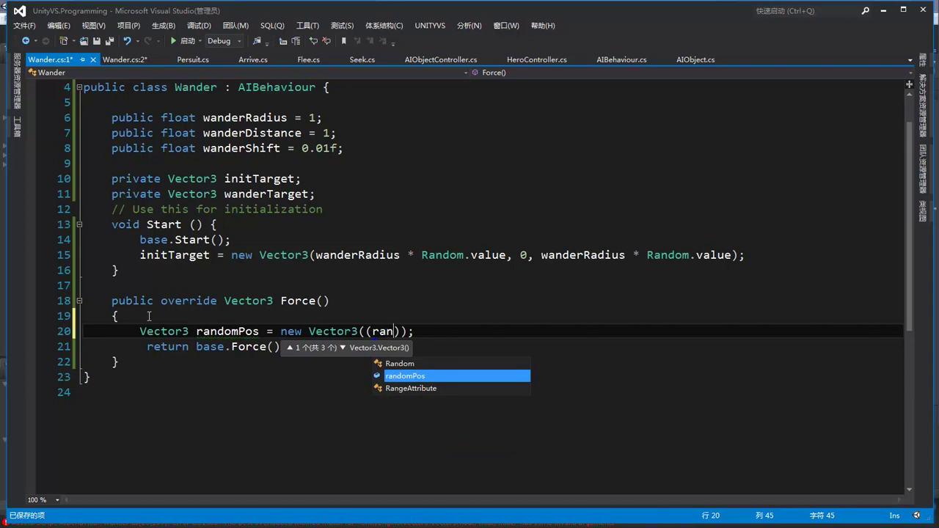
pyautogui.press('Tab')
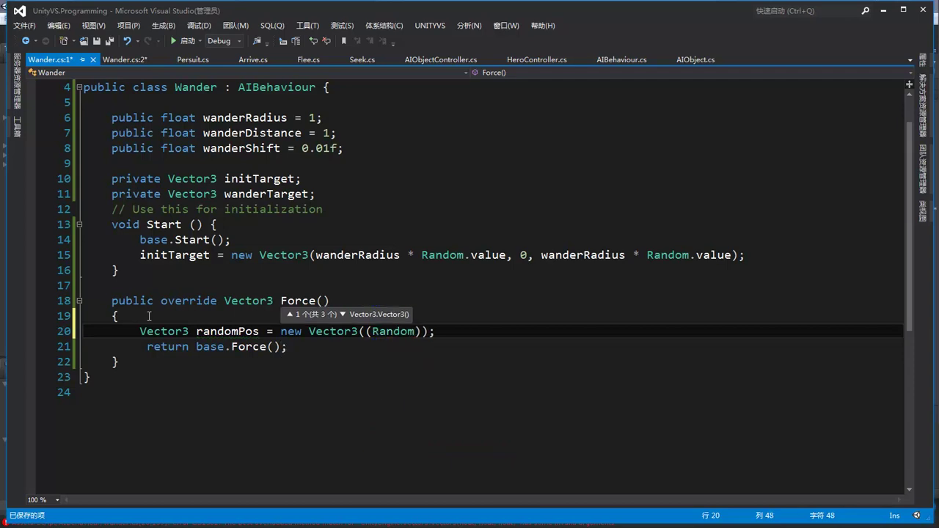
pyautogui.write('.v')
pyautogui.press('Tab')
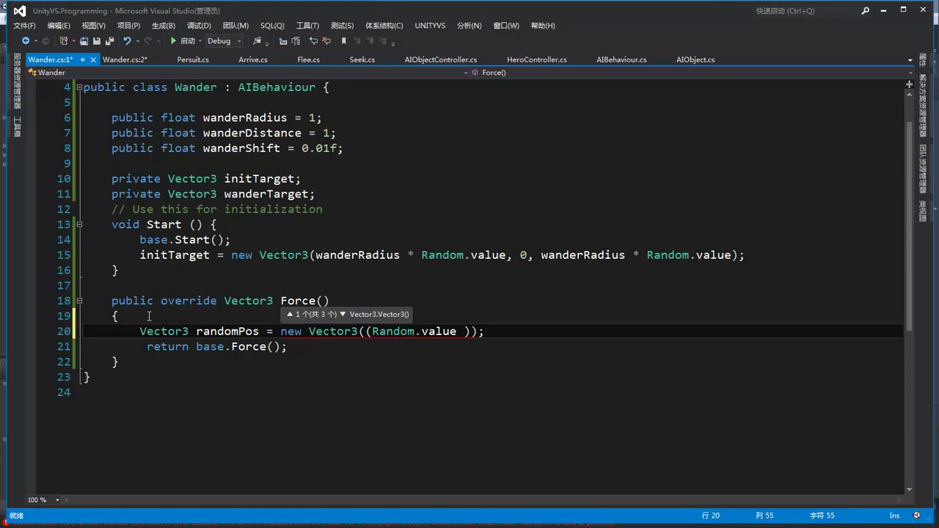
pyautogui.write('- ')
pyautogui.write('0.5f)')
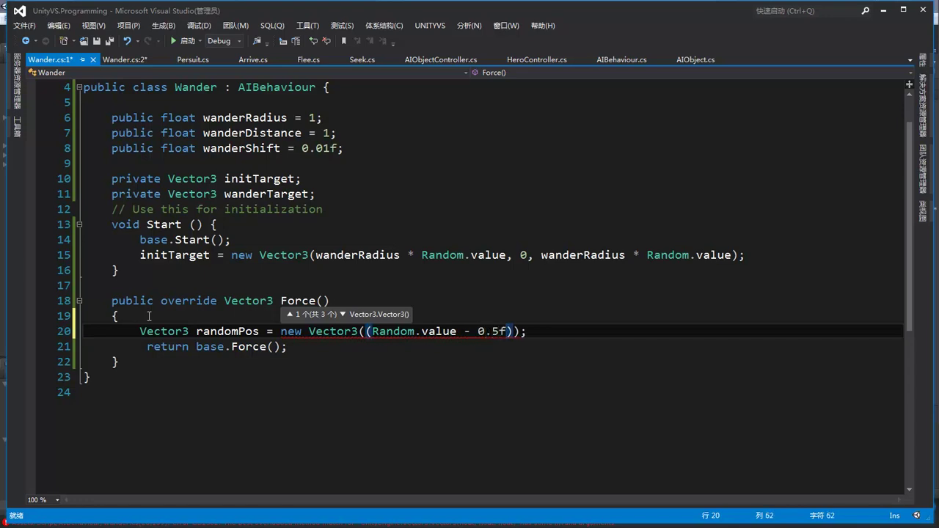
pyautogui.write(' * 2')
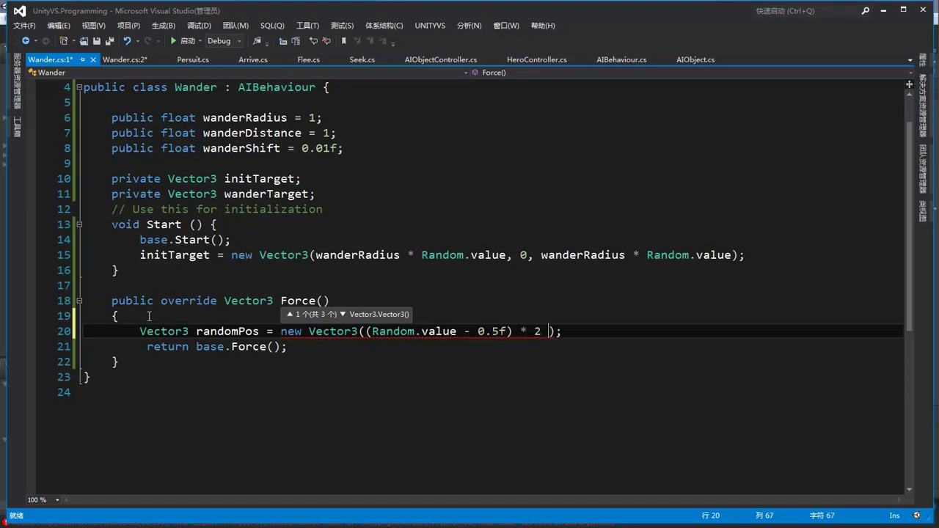
pyautogui.write(' *')
pyautogui.write(' wan')
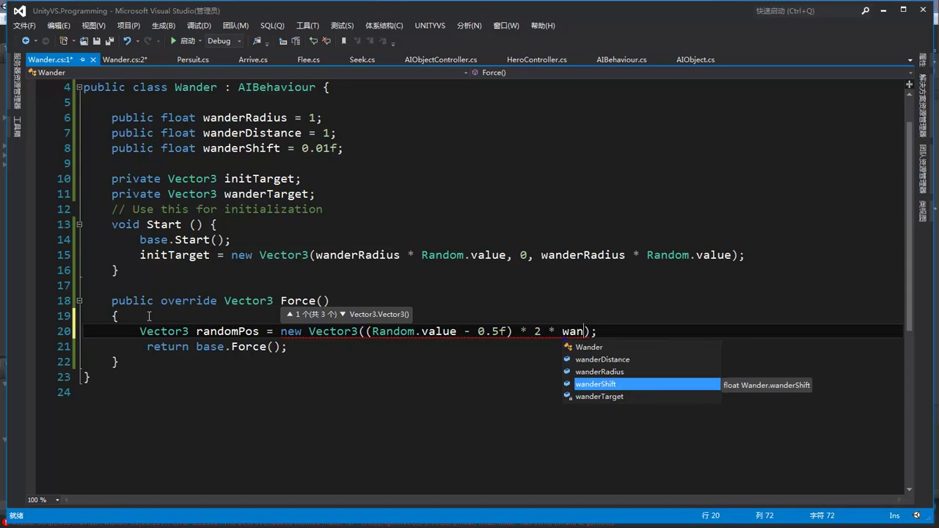
pyautogui.press('Tab')
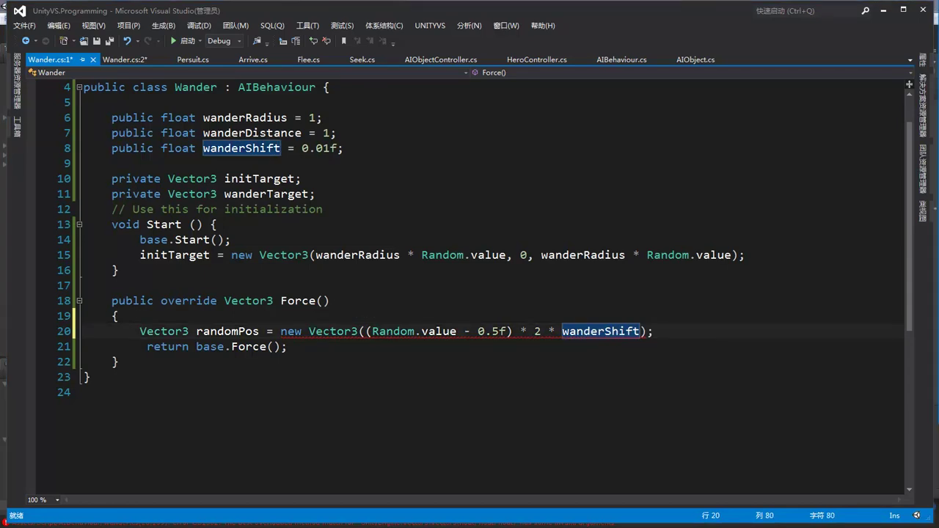
pyautogui.write(',')
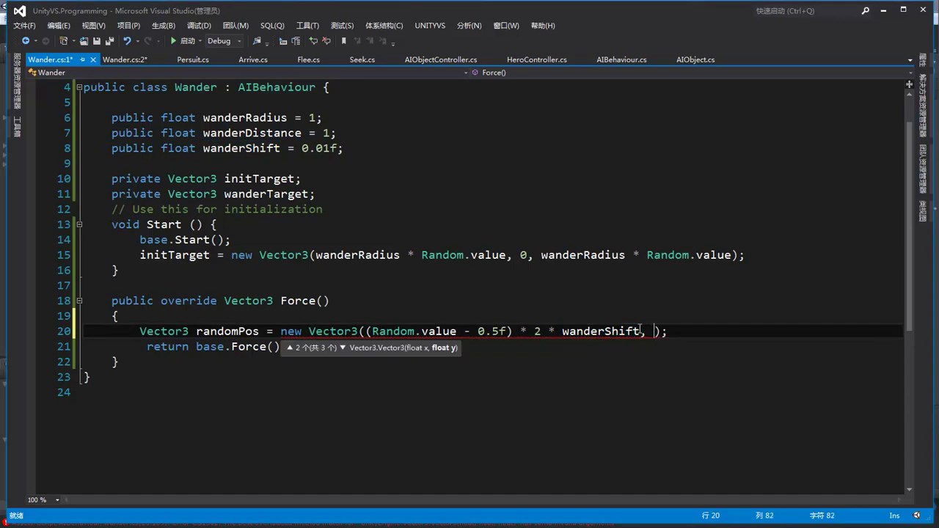
# Step: Copy the first component expression and paste it as the y and z components
pyautogui.moveTo(640, 331); pyautogui.dragTo(366, 331)
pyautogui.hotkey('ctrl', 'c')
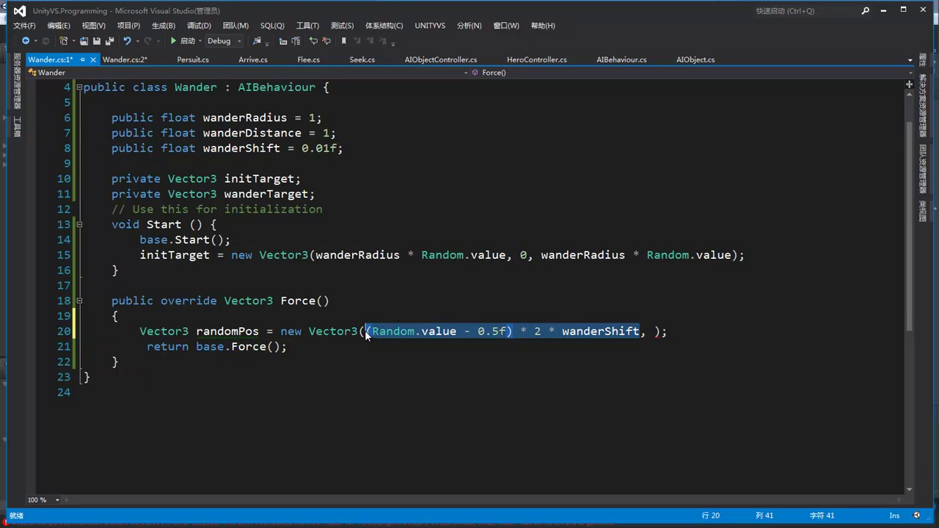
pyautogui.click(654, 331)
pyautogui.hotkey('ctrl', 'v')
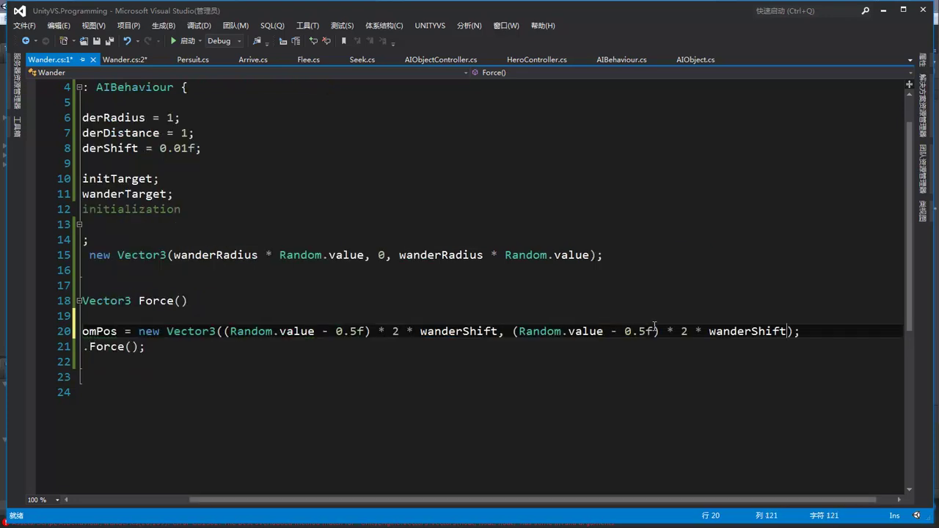
pyautogui.write(',')
pyautogui.hotkey('ctrl', 'v')
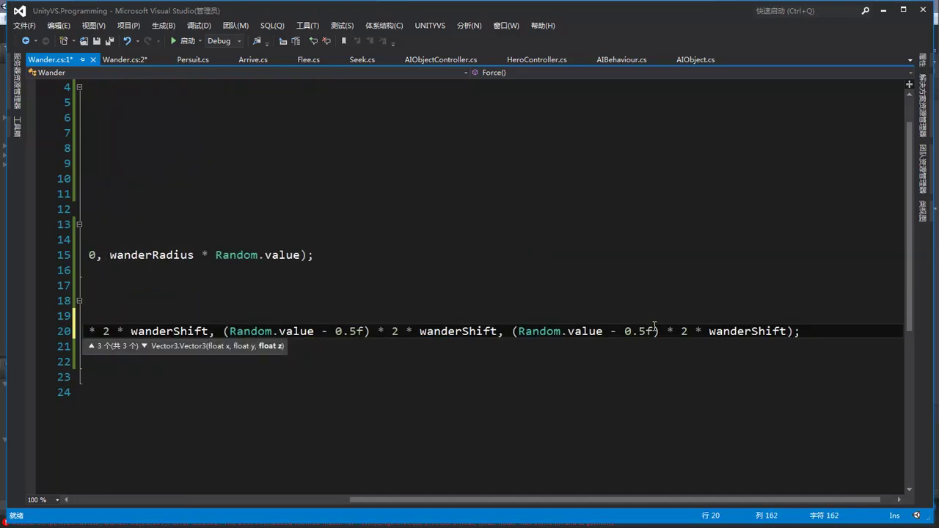
pyautogui.moveTo(638, 500); pyautogui.dragTo(343, 466)
# Step: Add 'randomPos.y = 0;' and 'initTarget += randomPos;' below the randomPos declaration
pyautogui.press('Return')
pyautogui.write('randomPos.y = 0;')
pyautogui.press('Return')
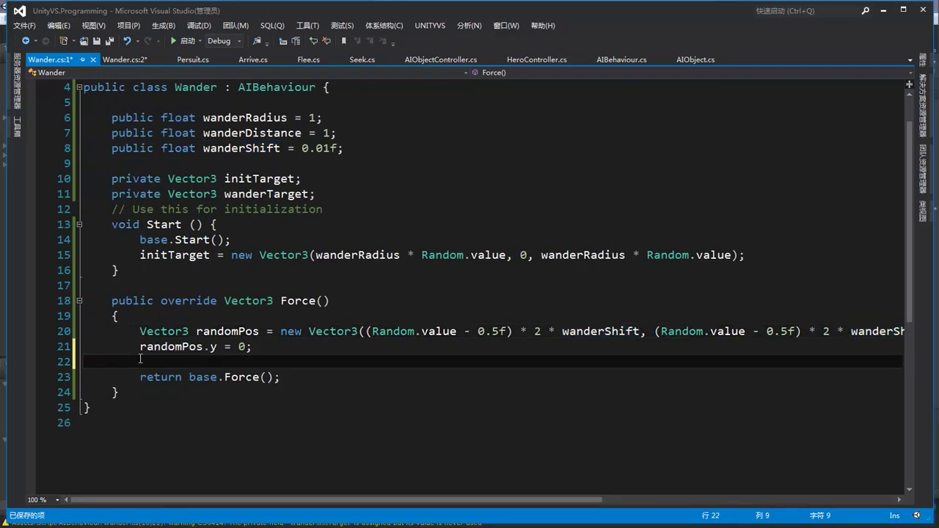
pyautogui.write('ini')
pyautogui.press('Tab')
pyautogui.write('+= ran')
pyautogui.press('Tab')
pyautogui.write(';')
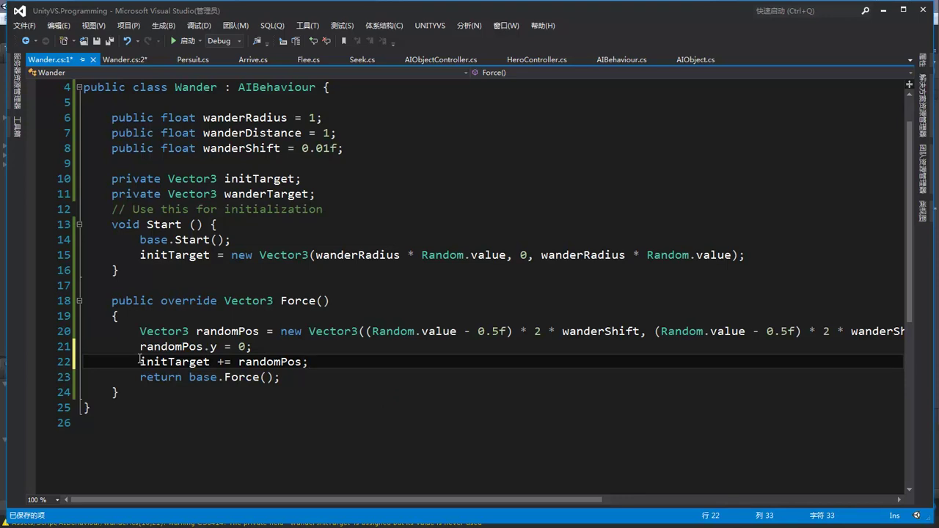
pyautogui.press('Return')
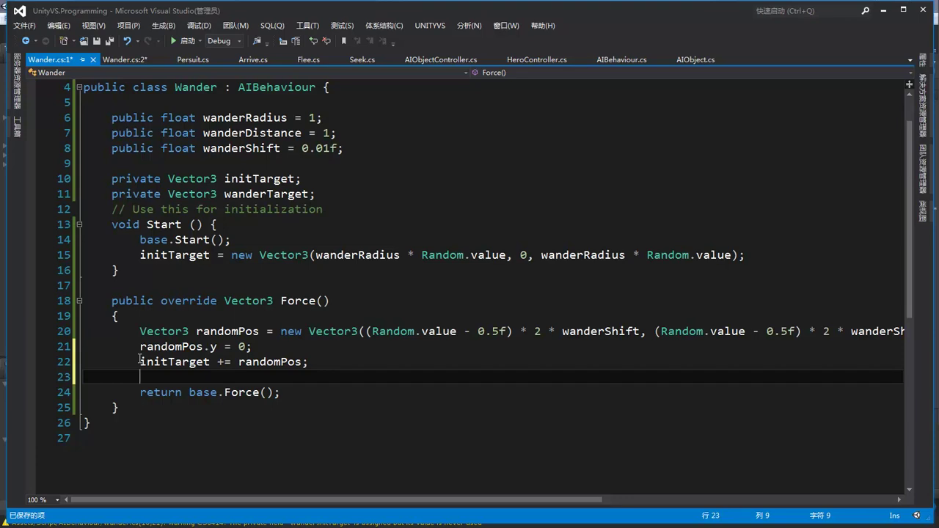
# Step: Add 'initTarget = wanderRadius * initTarget.normalized;' on line 23
pyautogui.write('in')
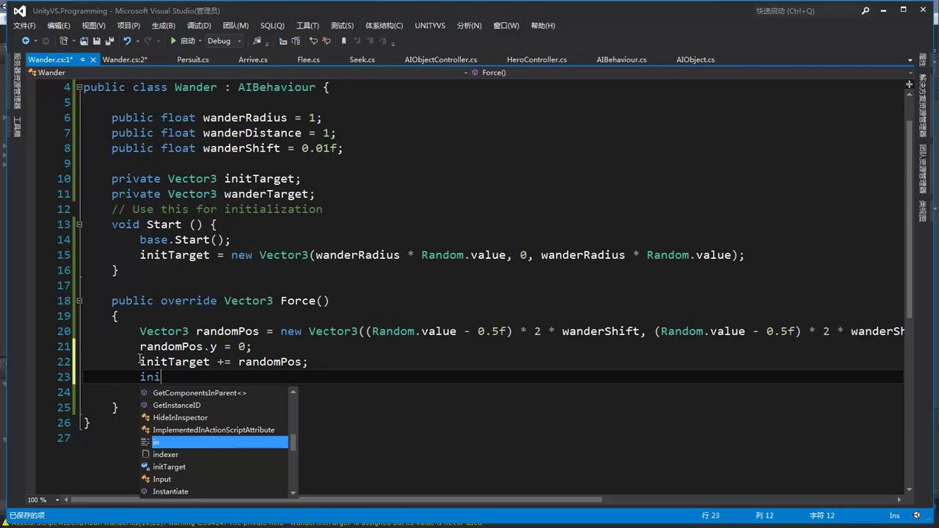
pyautogui.write('i')
pyautogui.press('Tab')
pyautogui.write('= ')
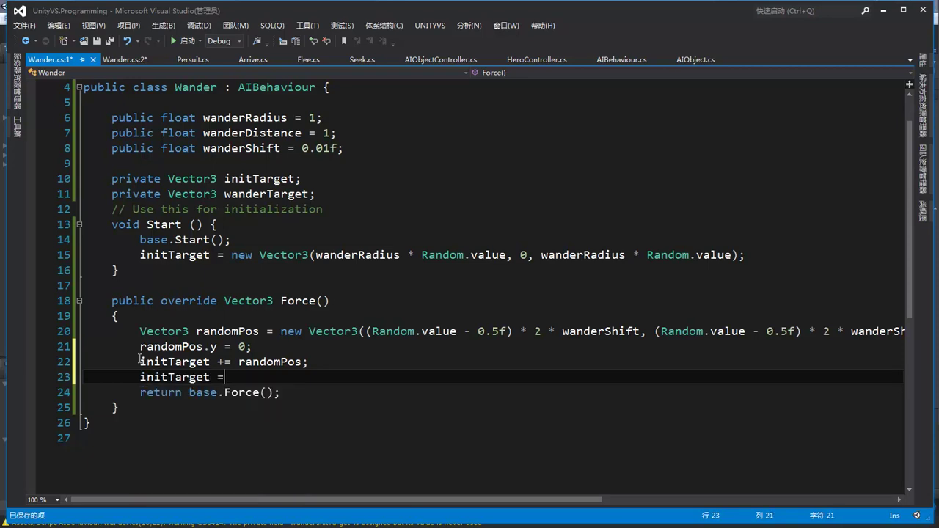
pyautogui.write('wanderRadius ')
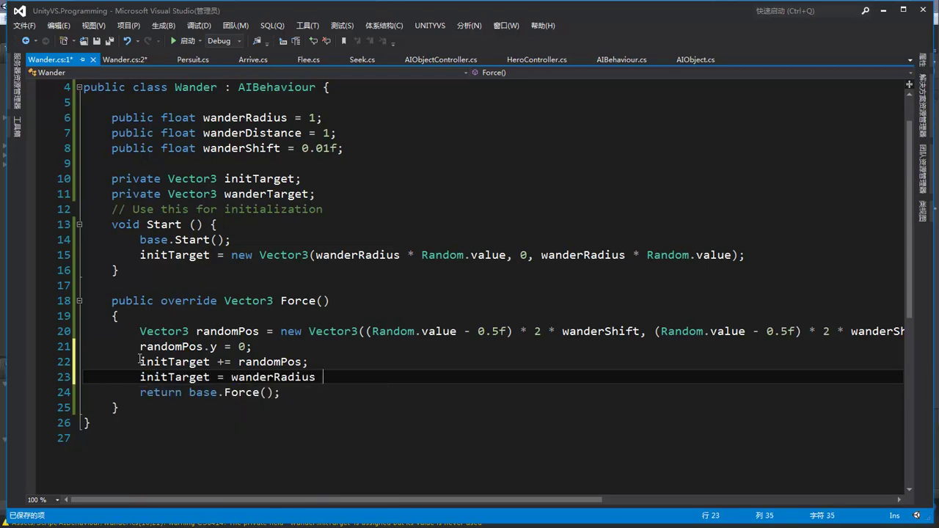
pyautogui.write('* in')
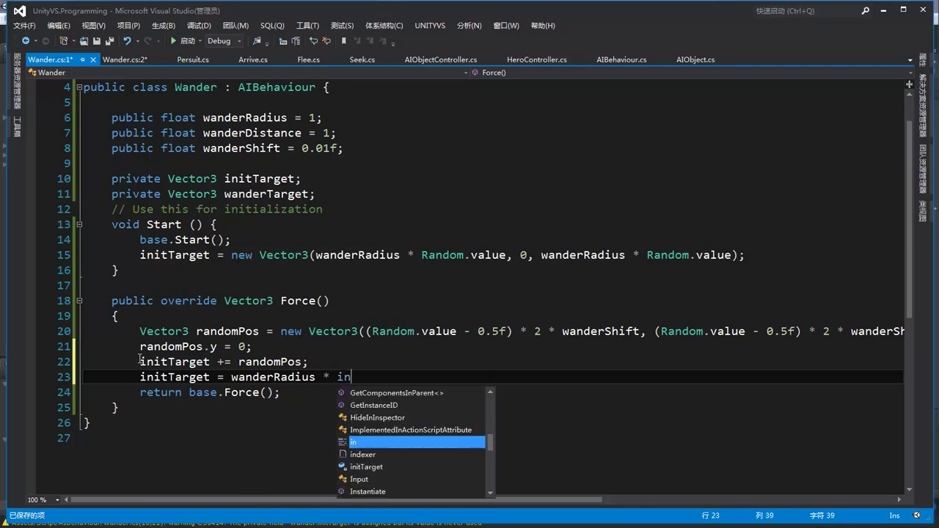
pyautogui.write('i')
pyautogui.press('Tab')
pyautogui.write('.')
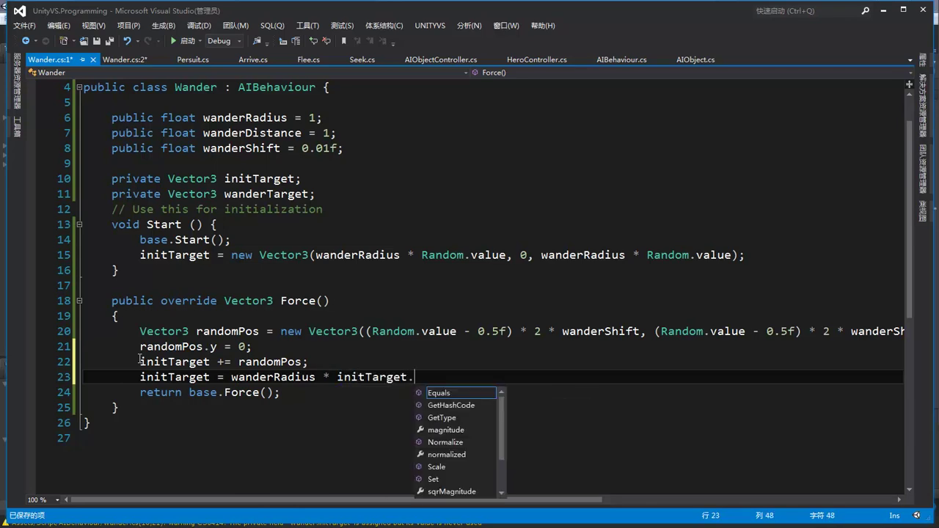
pyautogui.write('n')
pyautogui.press('Tab')
pyautogui.write(';')
pyautogui.press('Return')
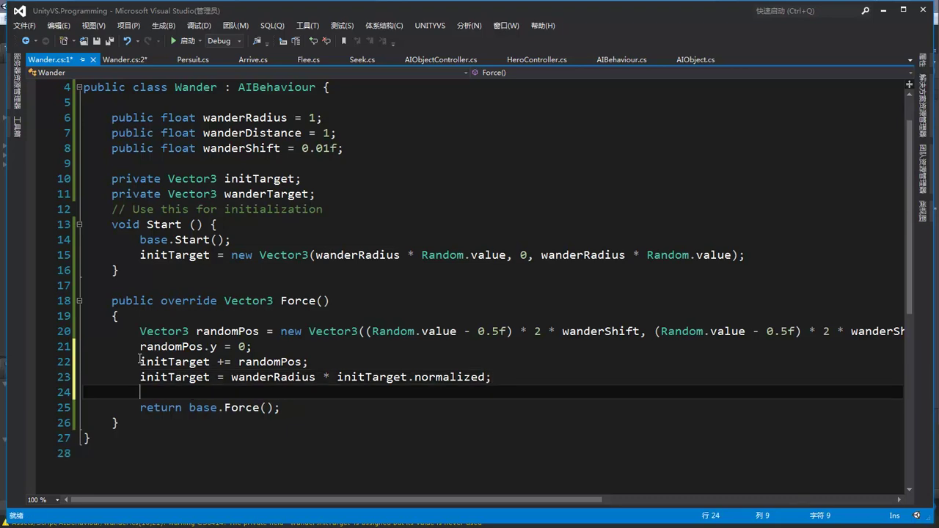
# Step: Set wanderTarget = aiObject.velocity.normalized * wanderDistance + initTarget + transform.position
pyautogui.write('wa')
pyautogui.press('Tab')
pyautogui.write('= ')
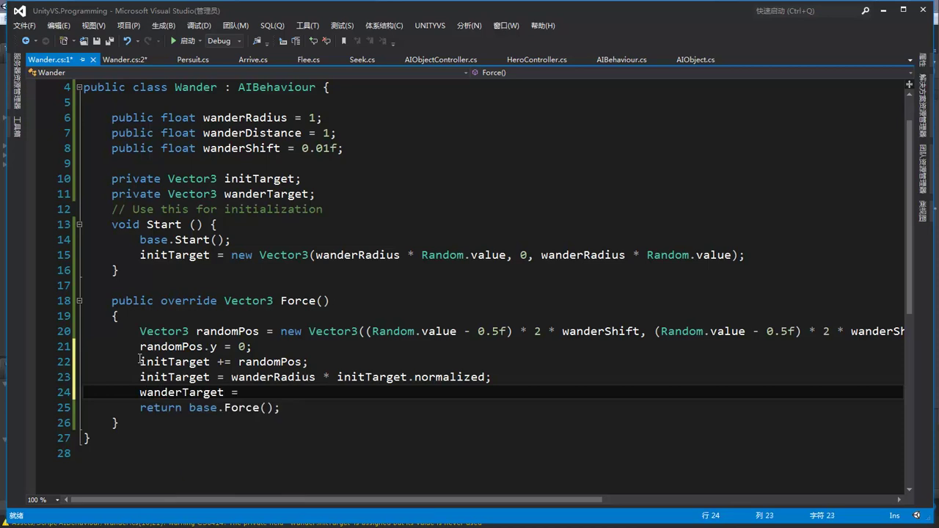
pyautogui.write('aiObject.v')
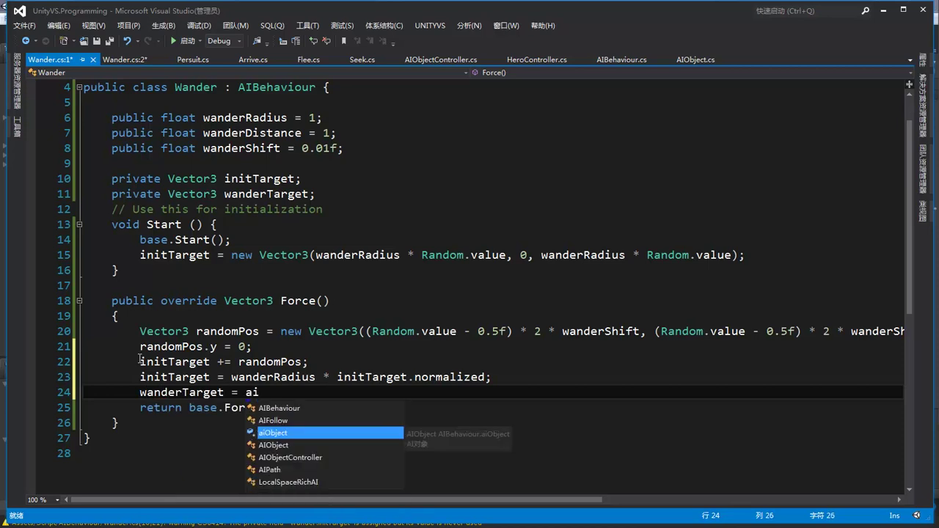
pyautogui.press('Tab')
pyautogui.write('.v')
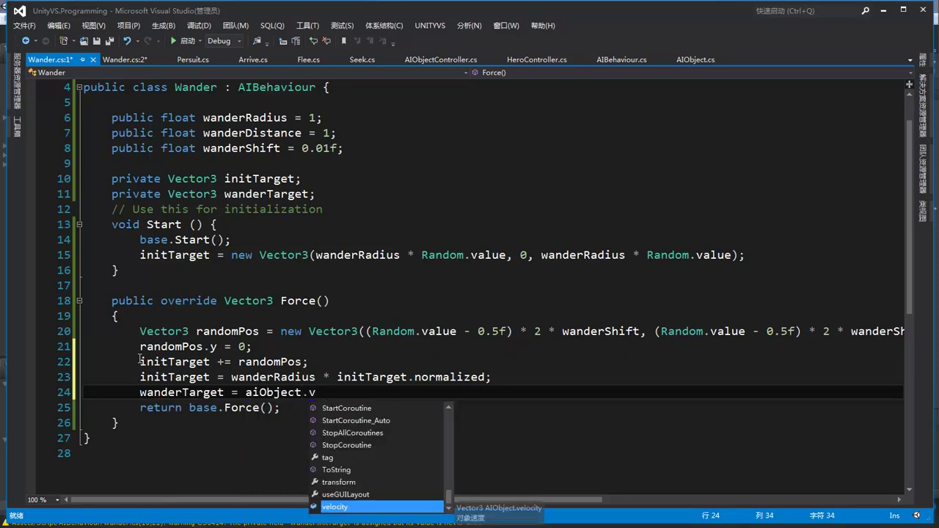
pyautogui.press('Tab')
pyautogui.write('.n')
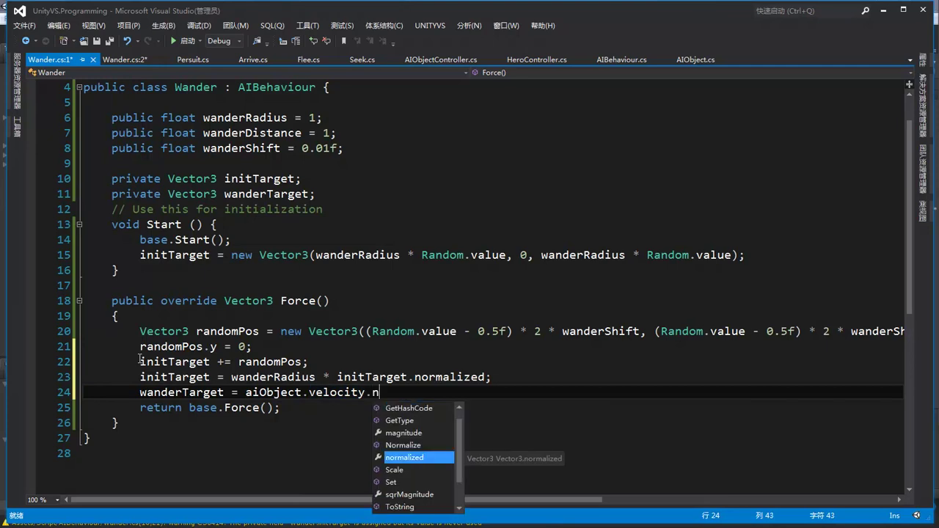
pyautogui.press('Tab')
pyautogui.write('* ')
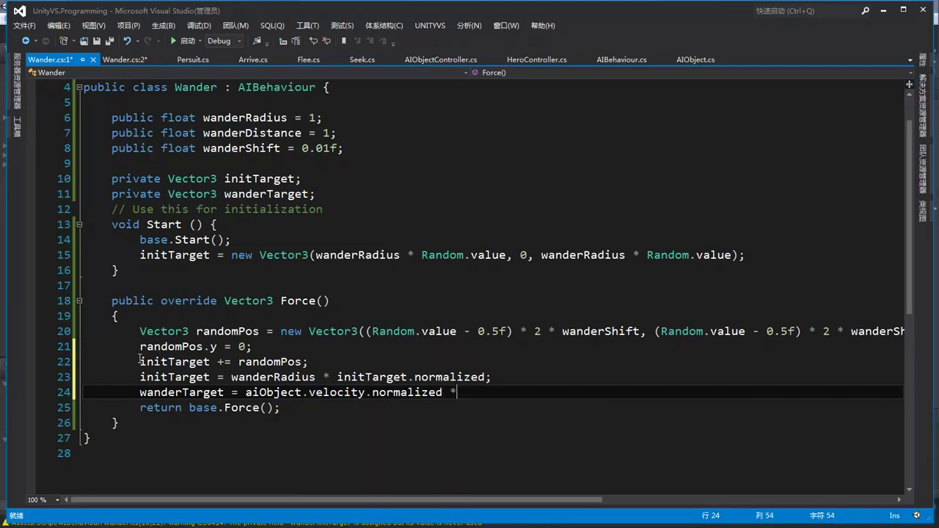
pyautogui.write('wanderD')
pyautogui.press('Tab')
pyautogui.write('+ i')
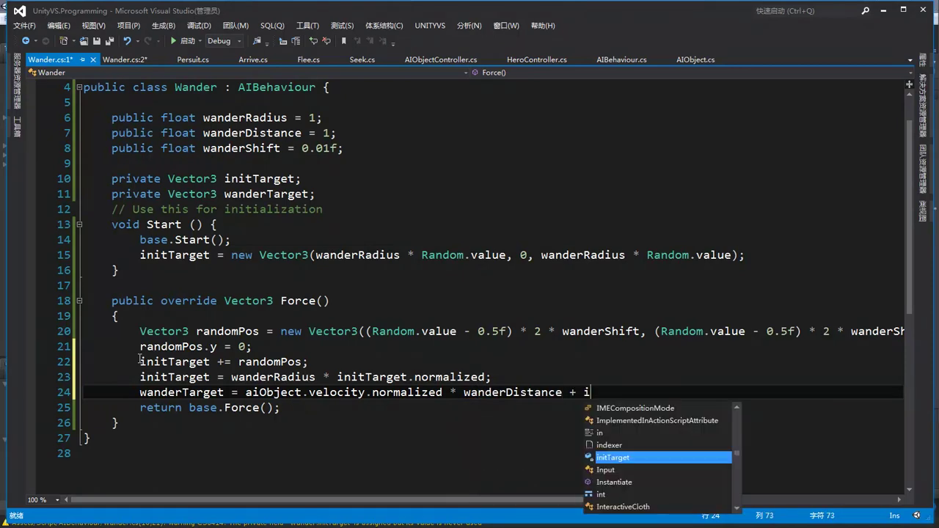
pyautogui.write('nit')
pyautogui.press('Tab')
pyautogui.write('+ ')
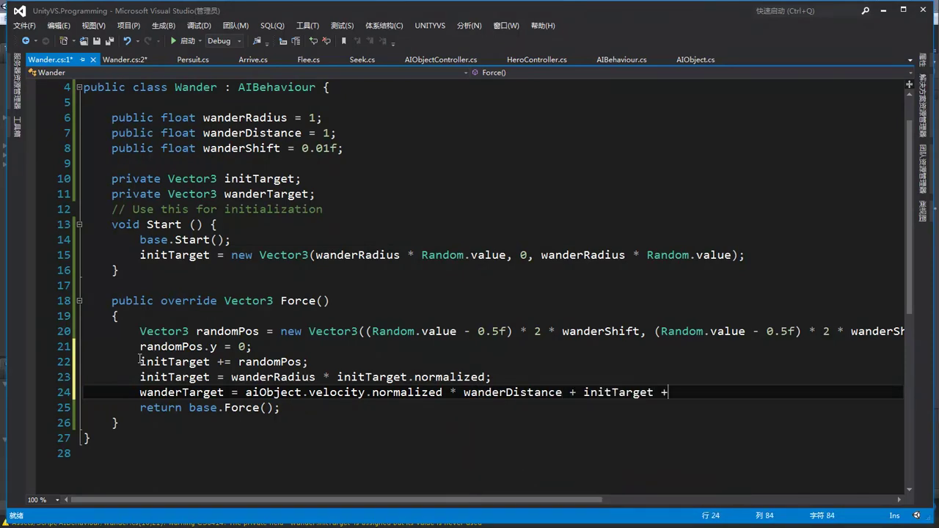
pyautogui.write('transform')
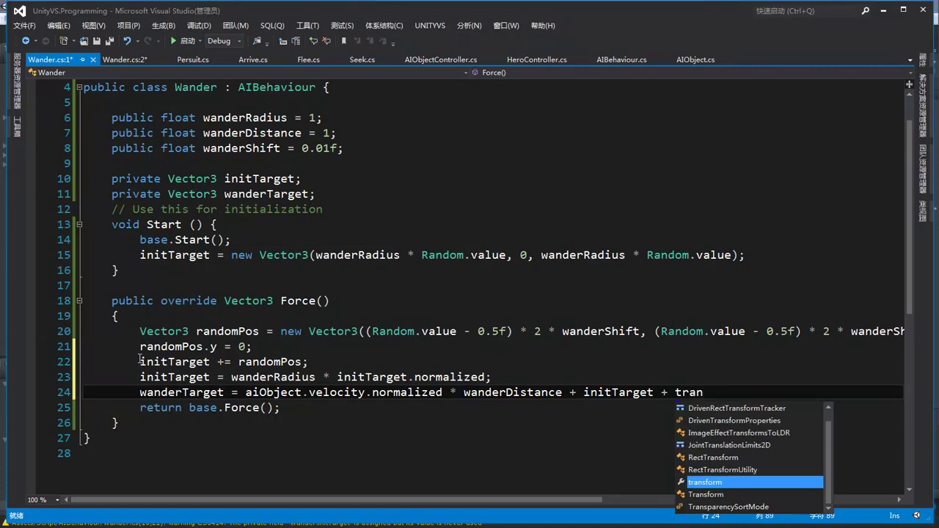
pyautogui.press('Tab')
pyautogui.write('.po')
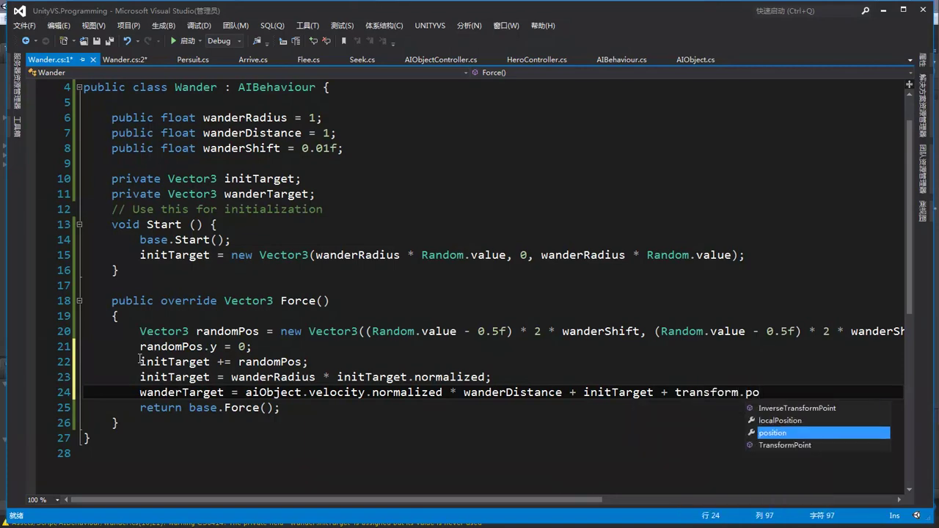
pyautogui.press('Tab')
pyautogui.write(';')
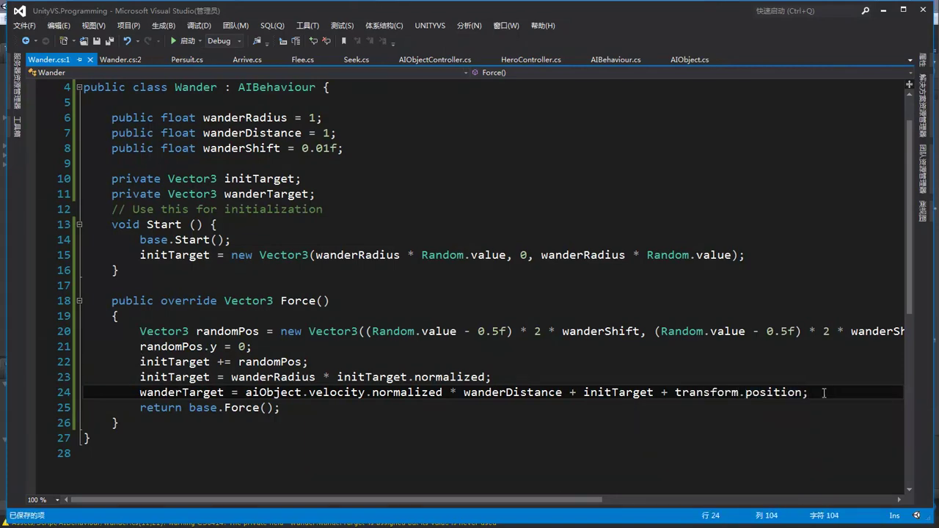
pyautogui.press('Return')
# Step: Add desiredVelocity = (wanderTarget - transform.position).normalized * maxSpeed and save the script
pyautogui.write('des')
pyautogui.press('Tab')
pyautogui.write('= (')
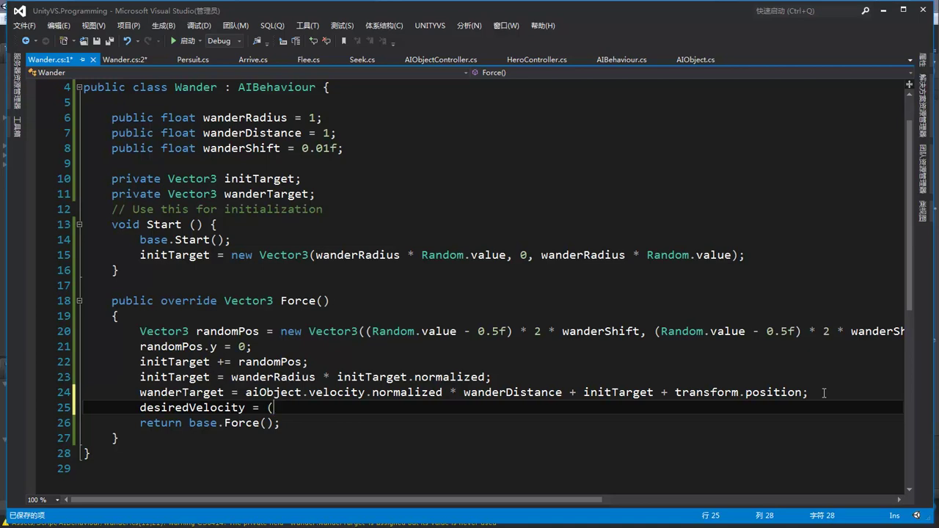
pyautogui.write('wanderT')
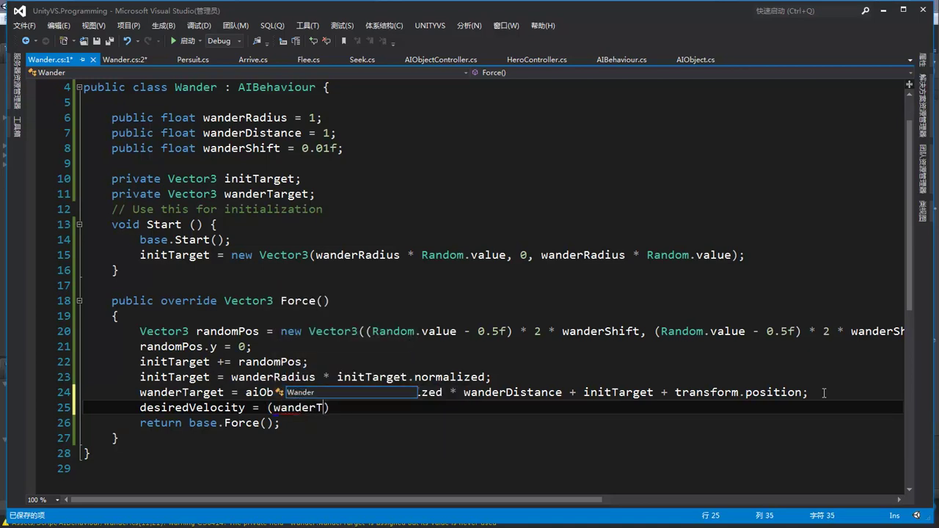
pyautogui.write('arget')
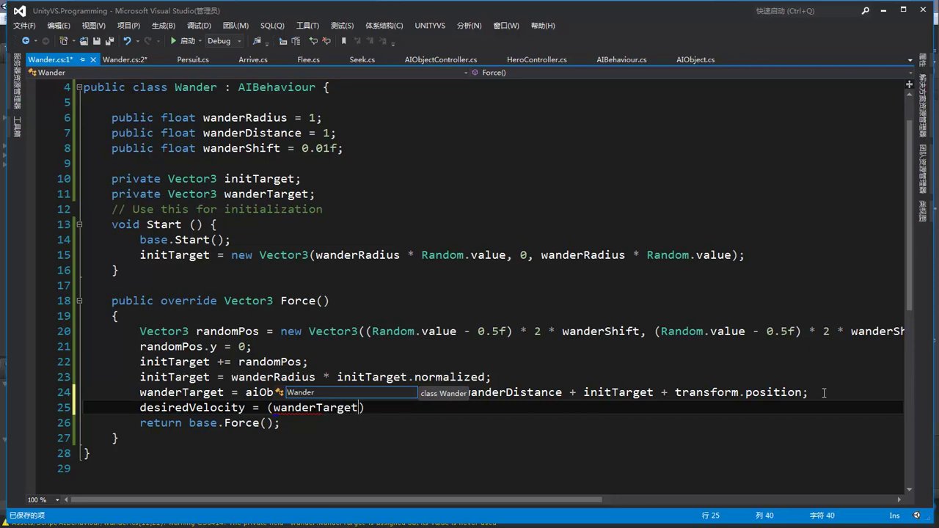
pyautogui.write(' - ')
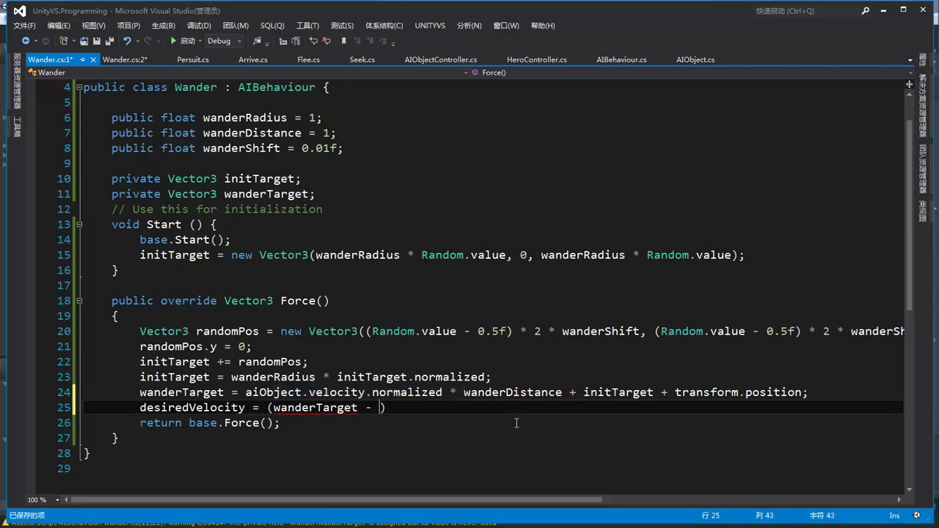
pyautogui.write('tran')
pyautogui.press('Tab')
pyautogui.write('.')
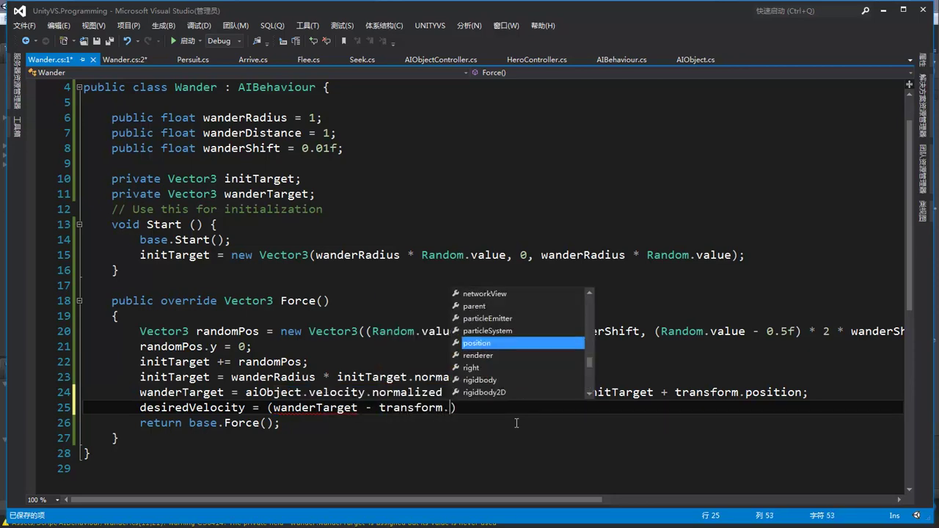
pyautogui.write('po')
pyautogui.press('Tab')
pyautogui.press('Right')
pyautogui.write('.n')
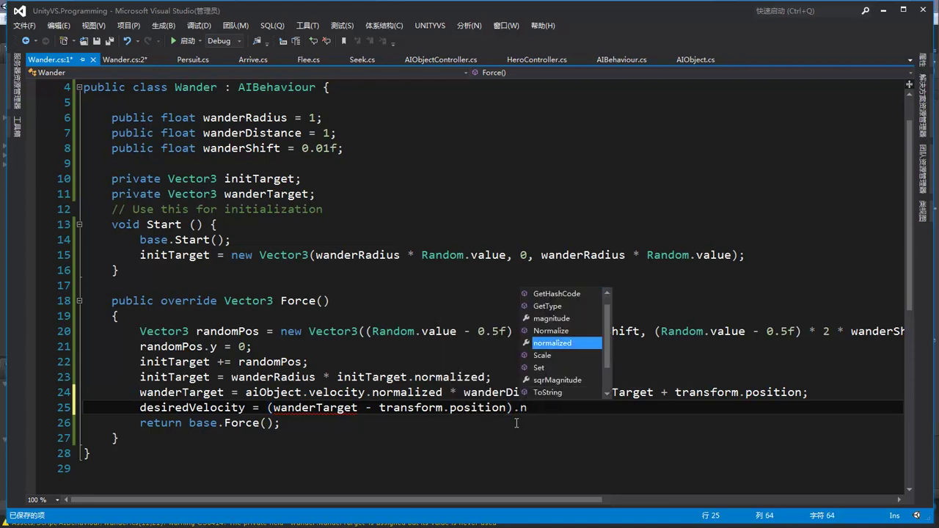
pyautogui.write('o')
pyautogui.press('Tab')
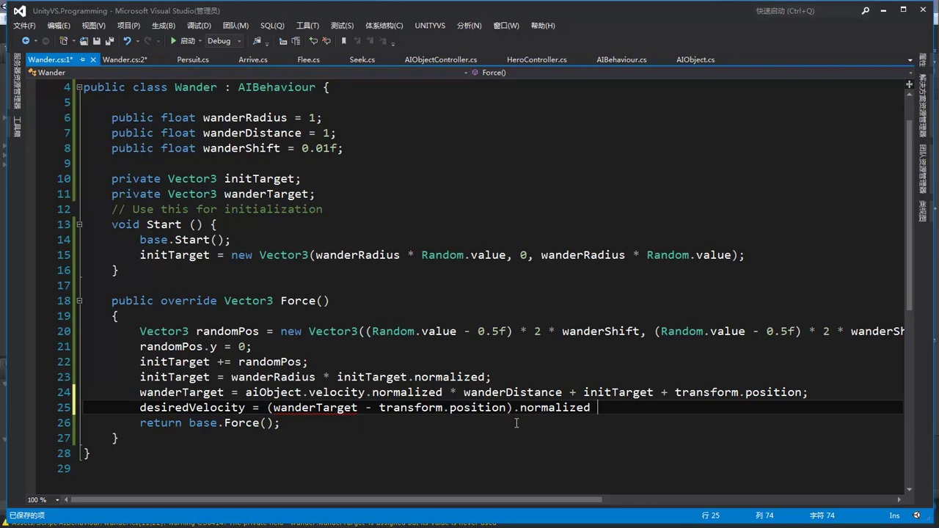
pyautogui.write('* max')
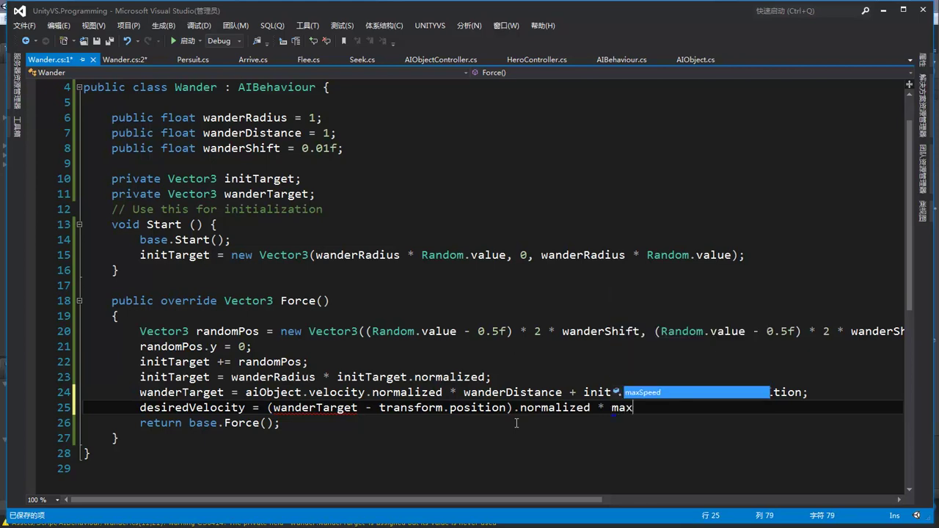
pyautogui.press('Tab')
pyautogui.write(';')
pyautogui.hotkey('ctrl', 's')
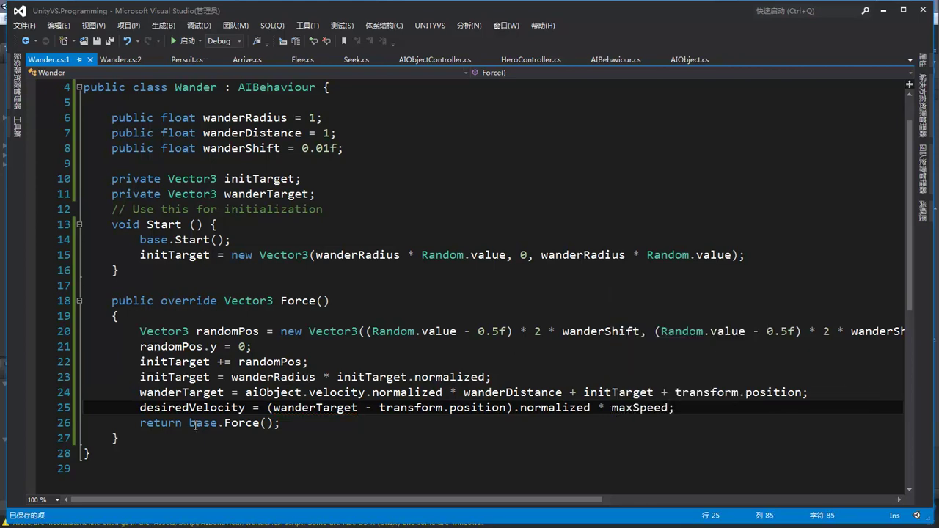
# Step: Replace base.Force() with desiredVelocity - aiObject.velocity, then select the enemies in Unity
pyautogui.moveTo(189, 423); pyautogui.dragTo(277, 423)
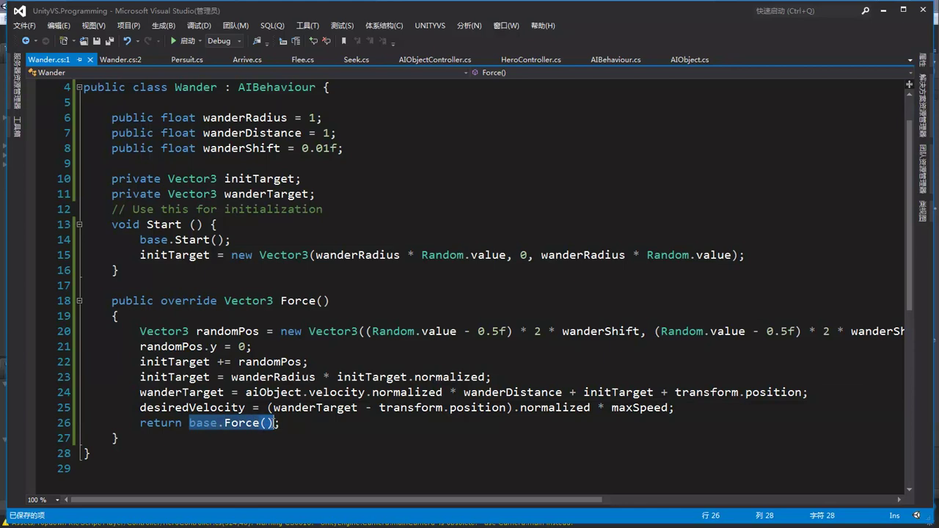
pyautogui.write('de;')
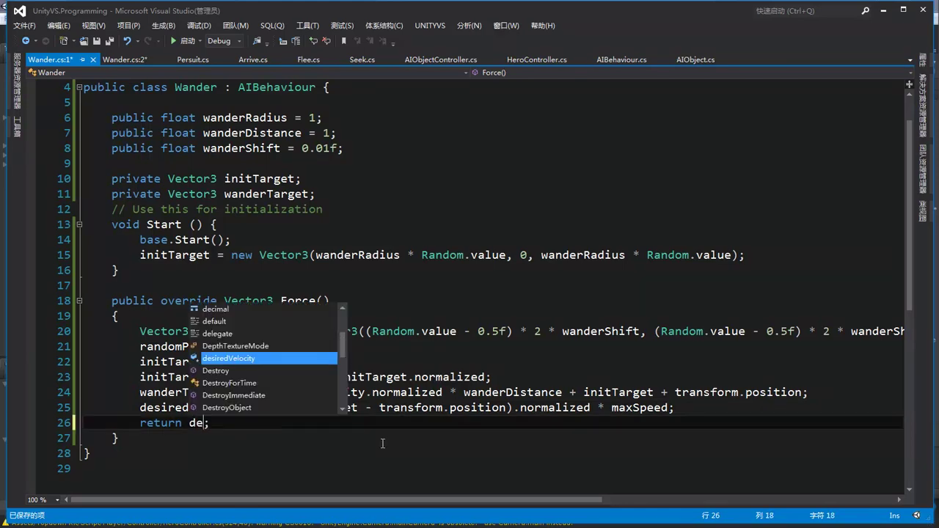
pyautogui.press('Tab')
pyautogui.write('- ')
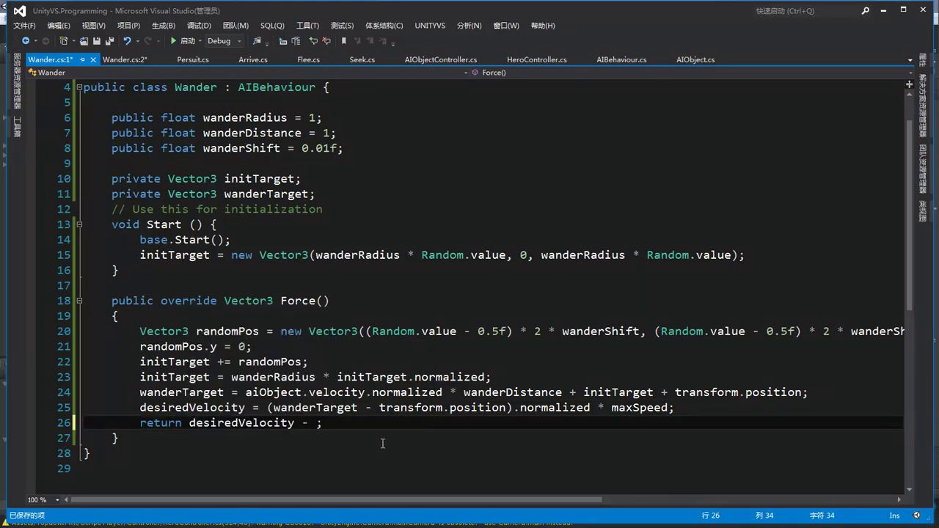
pyautogui.write('aio')
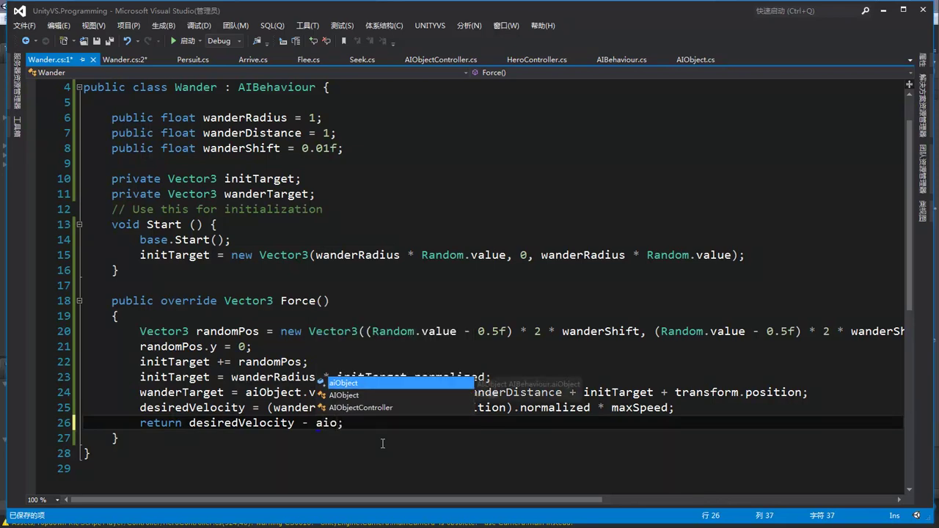
pyautogui.press('Tab')
pyautogui.write('.v')
pyautogui.press('Tab')
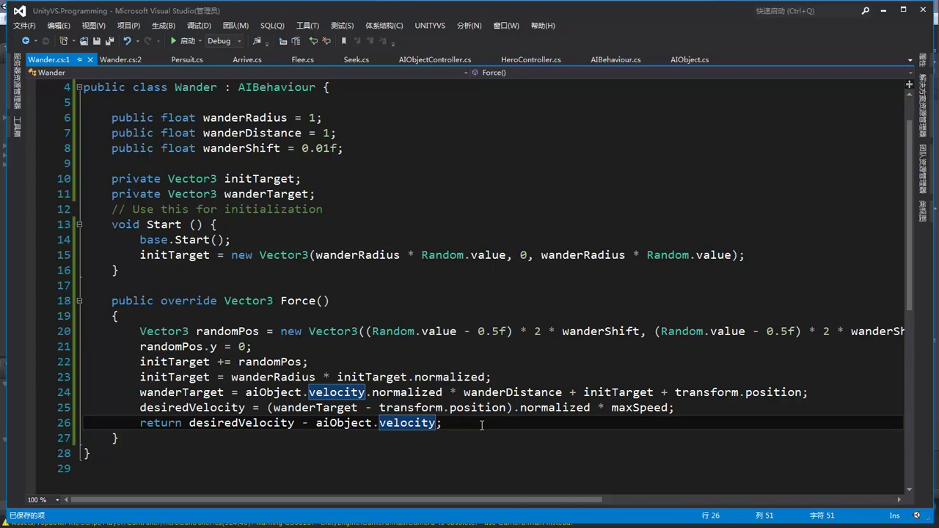
pyautogui.click(923, 9)
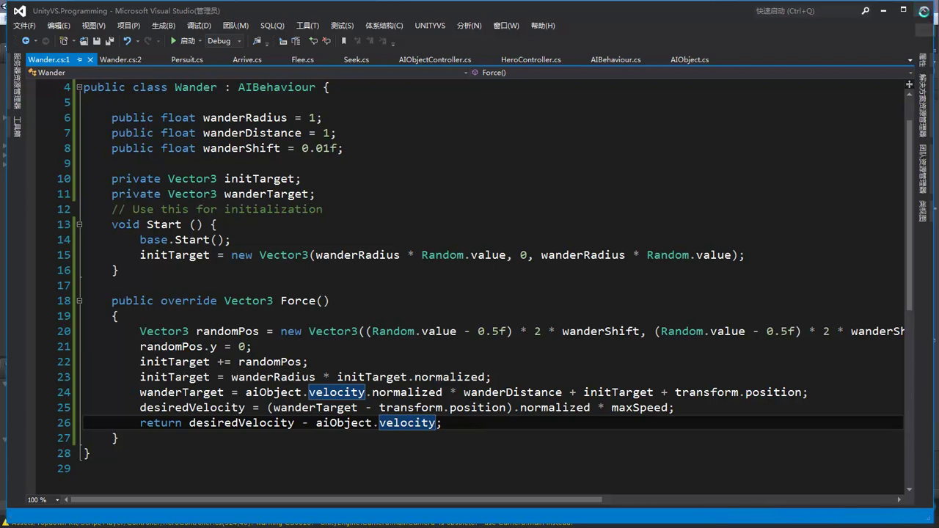
pyautogui.click(37, 147)
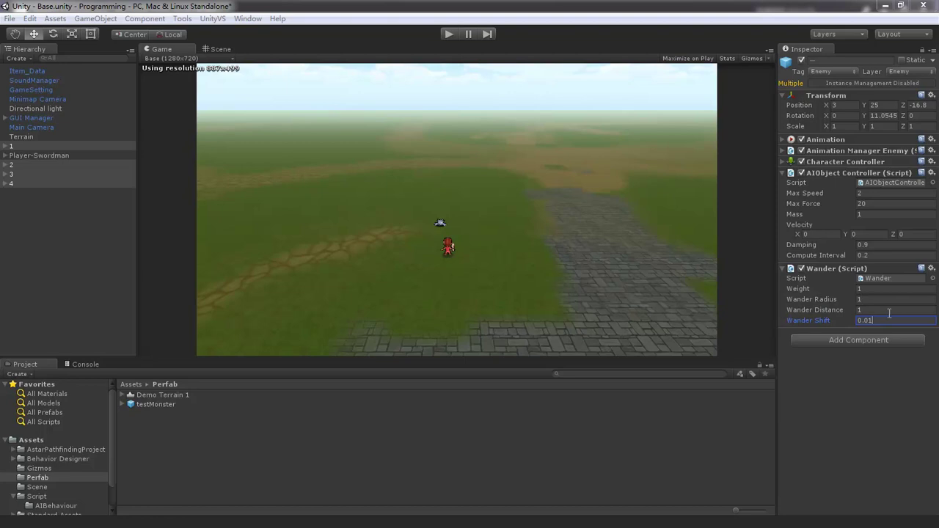
# Step: In the enemies' Wander (Script), enter Distance 0, Radius 0.5 and Shift 0.5
pyautogui.hotkey('shift', 'Tab')
pyautogui.write('0')
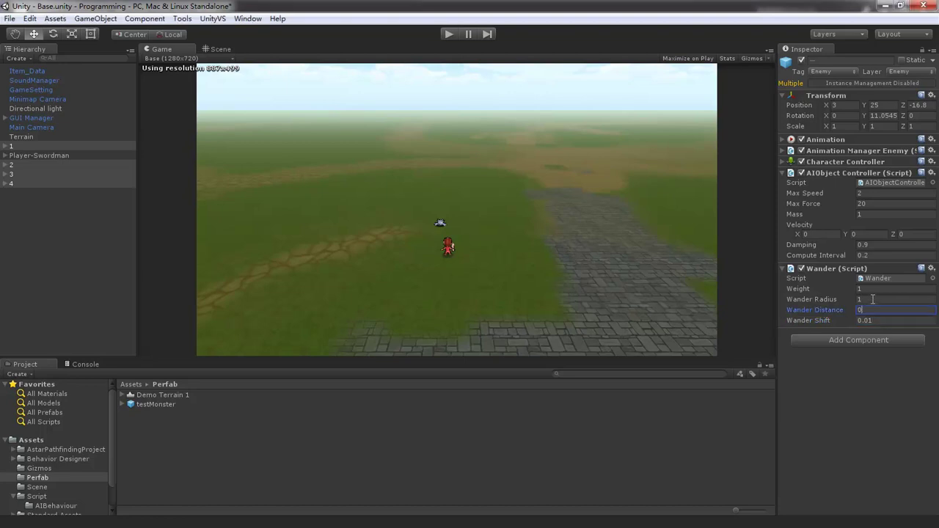
pyautogui.click(873, 298)
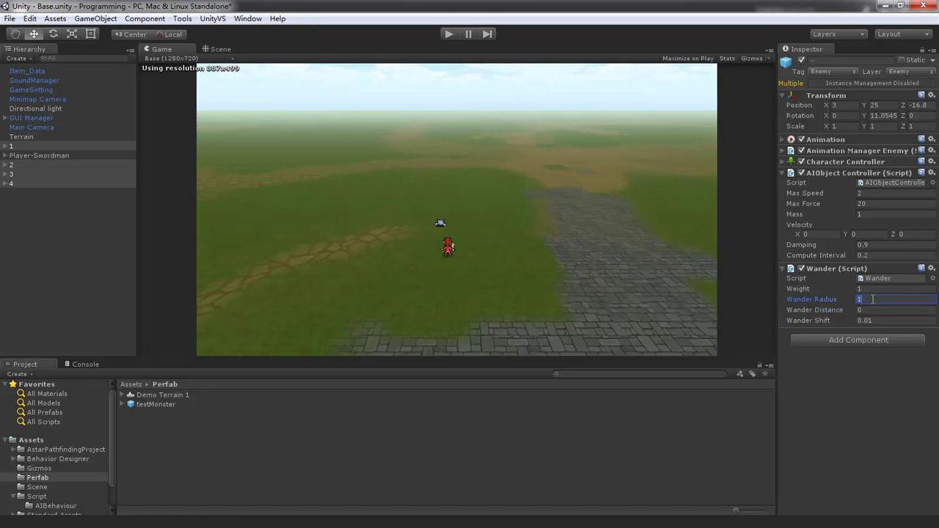
pyautogui.write('0.')
pyautogui.write('5')
pyautogui.click(883, 320)
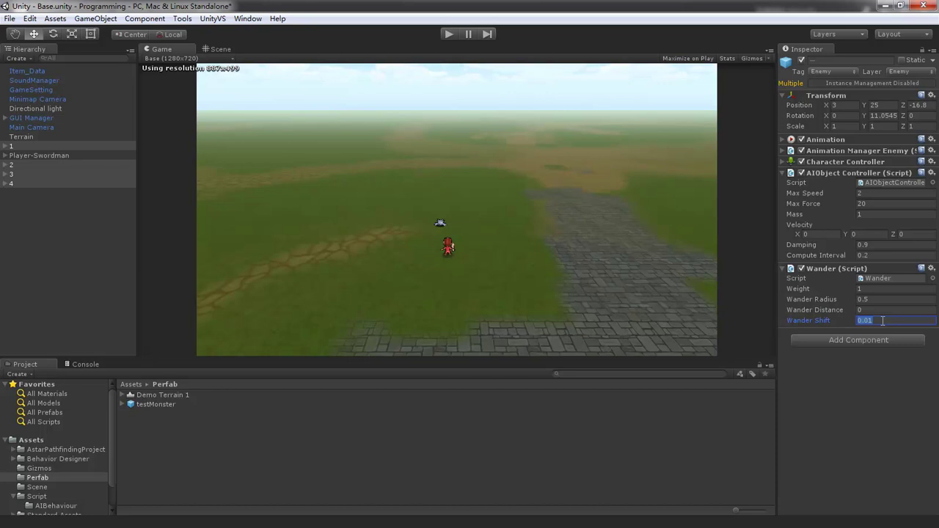
pyautogui.write('0.5')
pyautogui.click(449, 33)
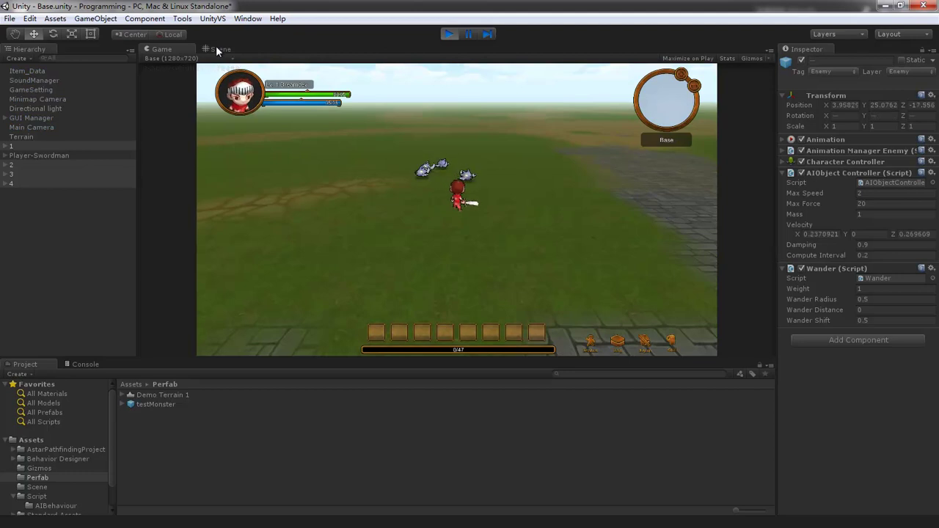
pyautogui.click(218, 49)
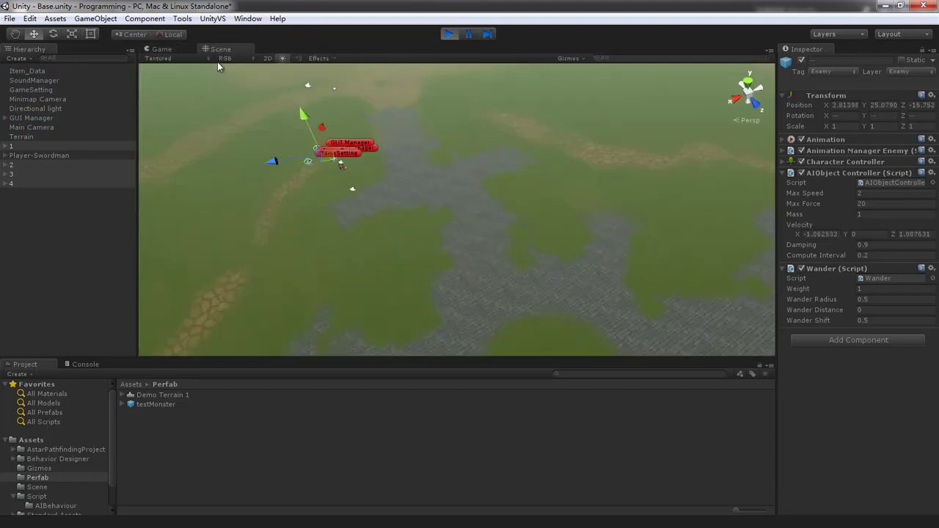
pyautogui.scroll(2, 238, 223)
pyautogui.moveTo(269, 233)
pyautogui.mouseDown(button='middle')
pyautogui.moveTo(455, 310)
pyautogui.moveTo(369, 232)
pyautogui.mouseUp(button='middle')
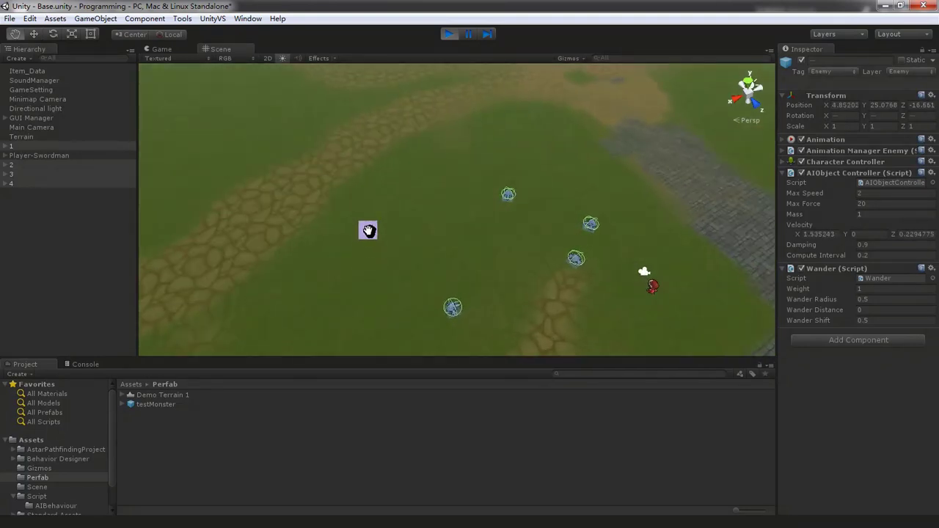
pyautogui.click(163, 50)
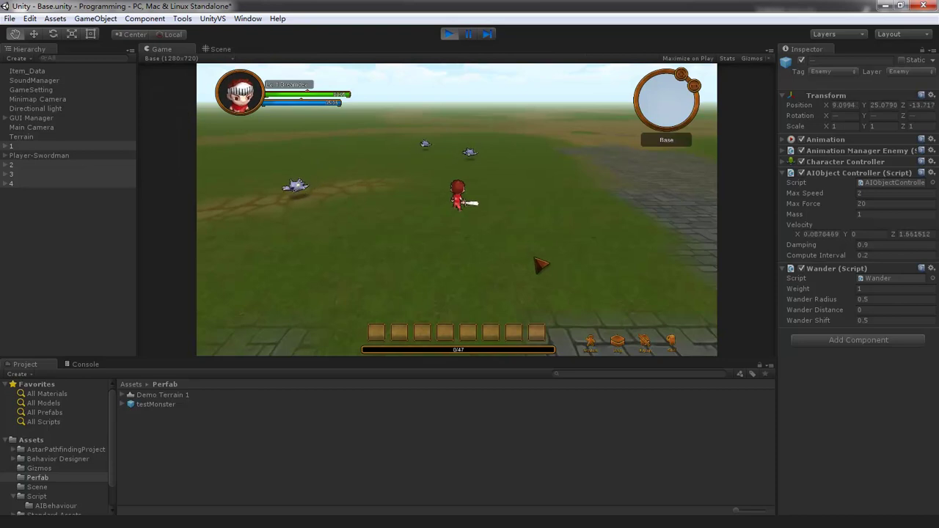
pyautogui.click(482, 269)
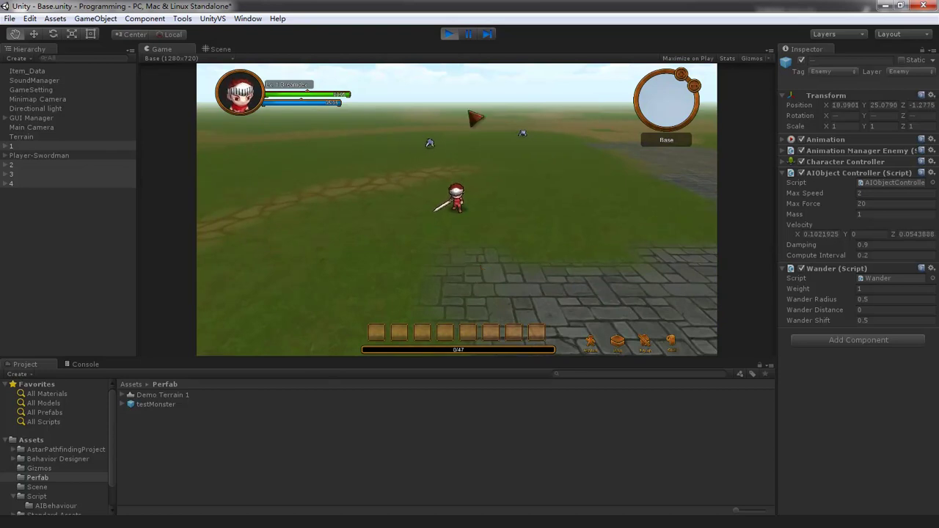
pyautogui.click(450, 34)
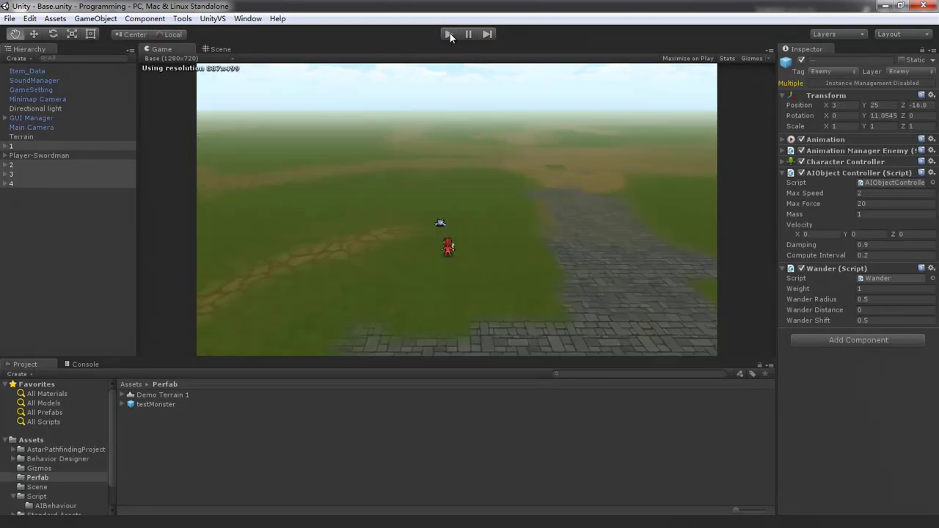
# Step: Enter Wander Radius 1, Distance 0.5 and Shift 0.3, then start Play mode
pyautogui.click(886, 300)
pyautogui.write('1')
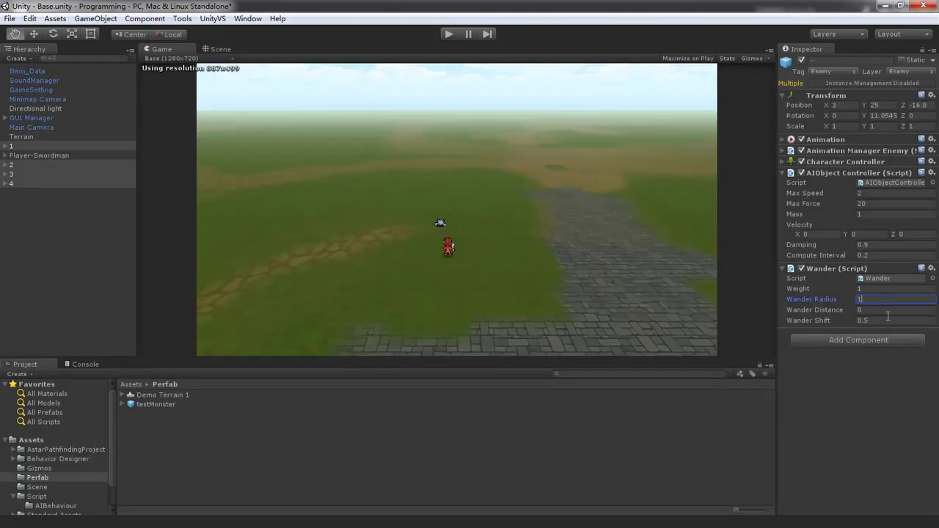
pyautogui.click(887, 309)
pyautogui.write('0')
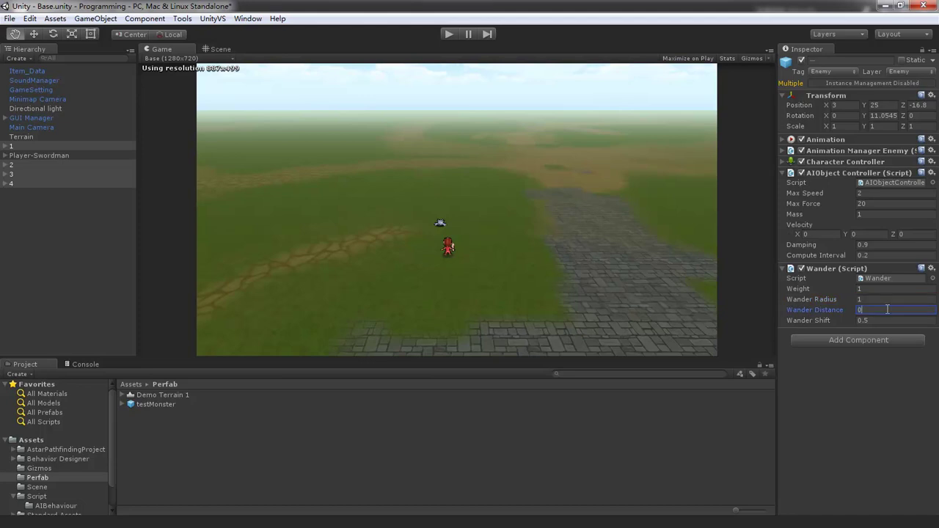
pyautogui.write('.5')
pyautogui.click(887, 320)
pyautogui.write('0')
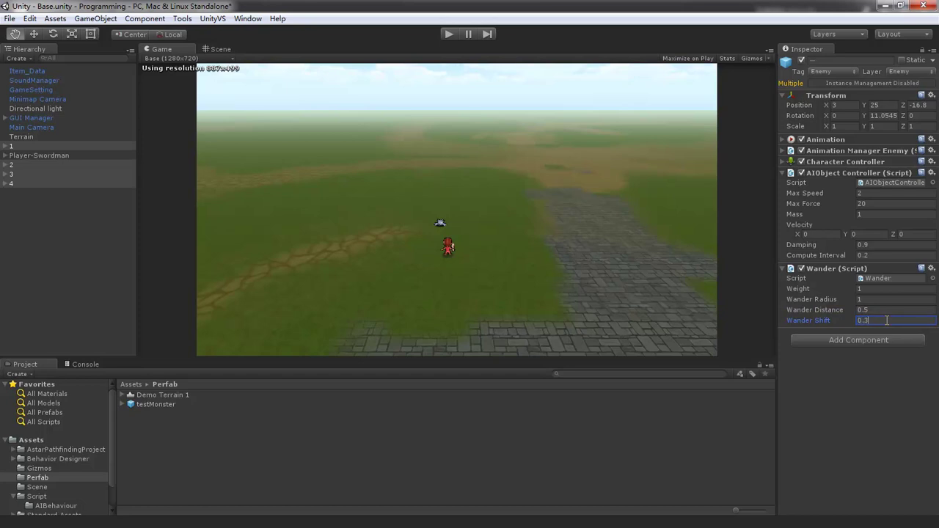
pyautogui.click(450, 35)
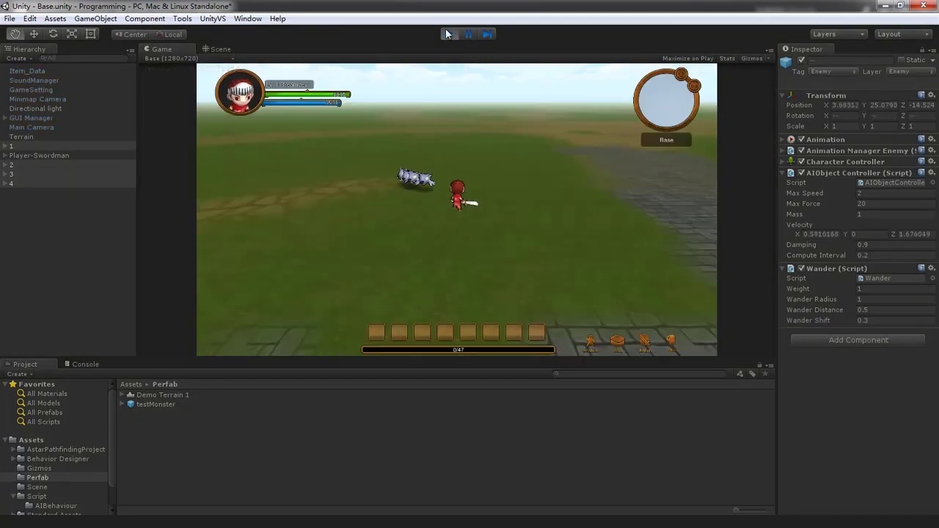
# Step: Walk the player toward the stone floor, watch the enemies in Scene view, then stop playing
pyautogui.click(465, 296)
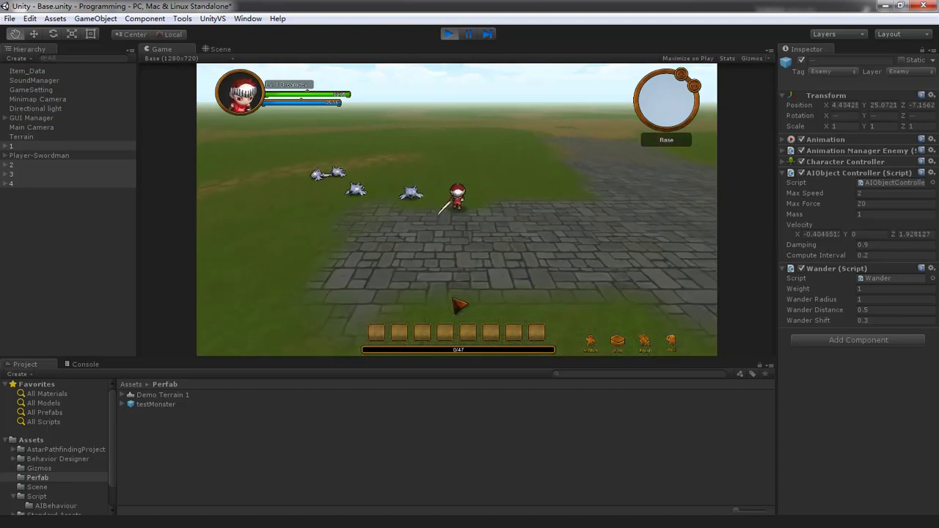
pyautogui.click(397, 224)
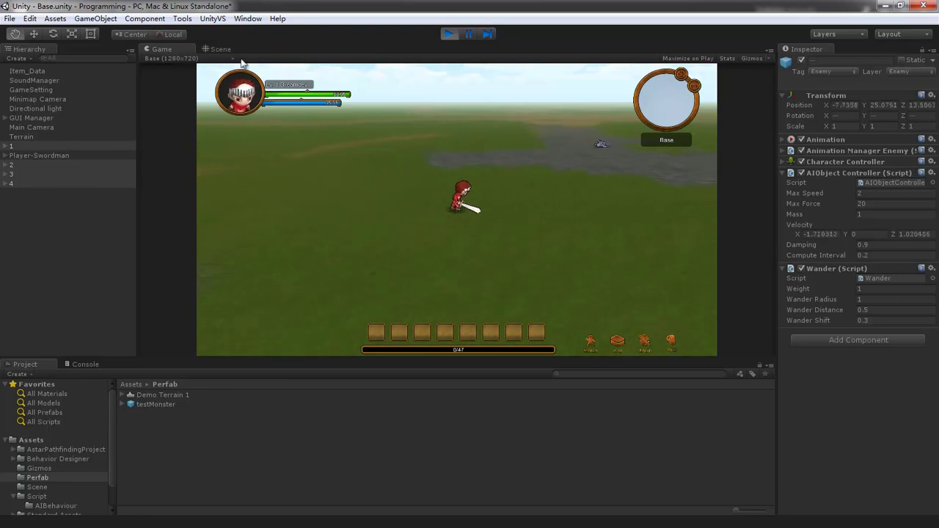
pyautogui.click(220, 50)
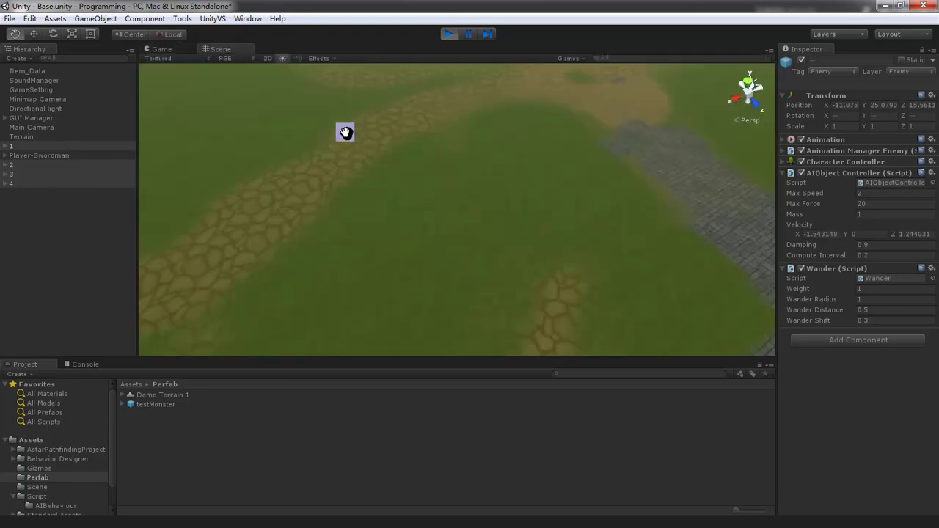
pyautogui.scroll(-3, 426, 164)
pyautogui.scroll(-3, 433, 177)
pyautogui.scroll(-3, 438, 204)
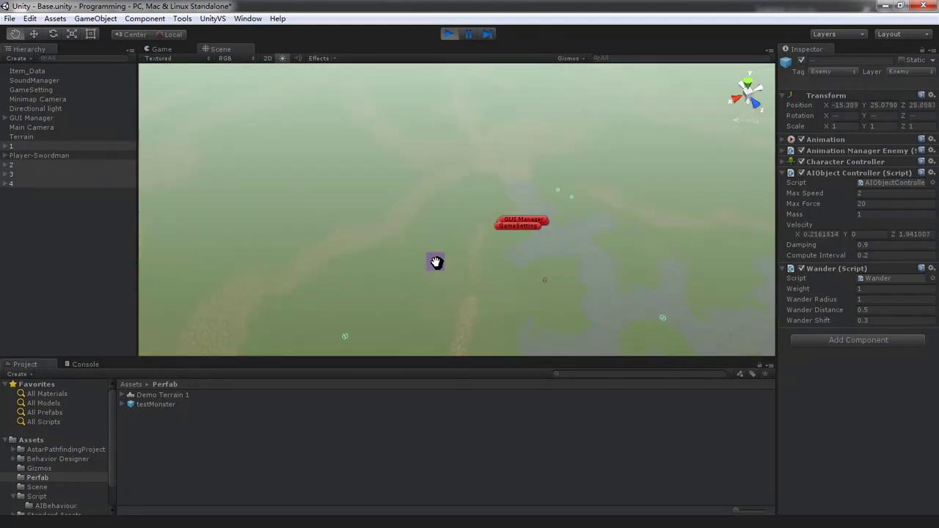
pyautogui.moveTo(436, 262); pyautogui.dragTo(404, 215)
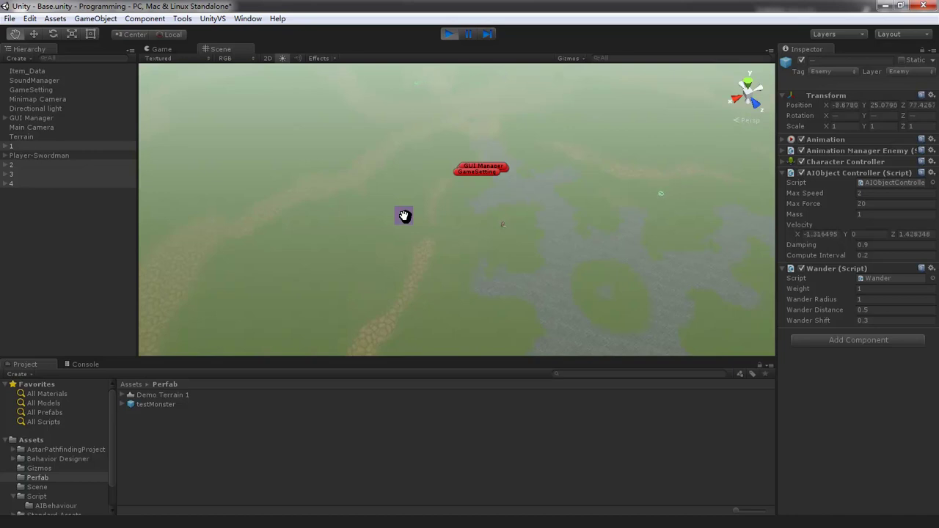
pyautogui.click(450, 35)
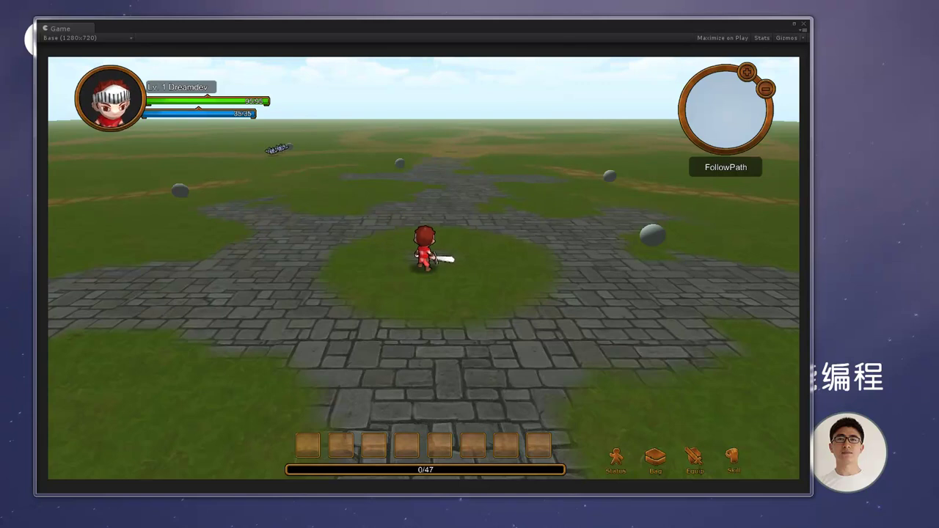
# Step: Steer the swordsman hero up-left, then left, then running forward across the grass
pyautogui.click(326, 221)
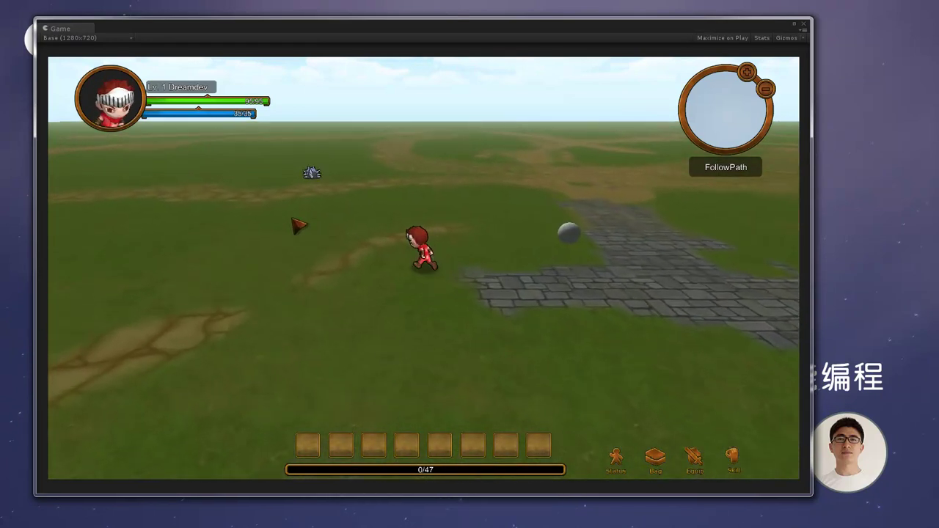
pyautogui.click(335, 279)
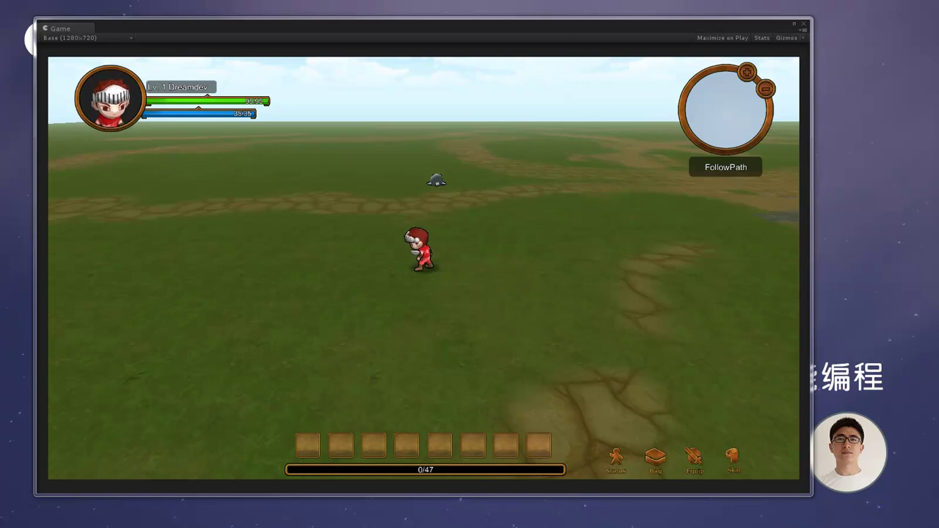
pyautogui.click(555, 384)
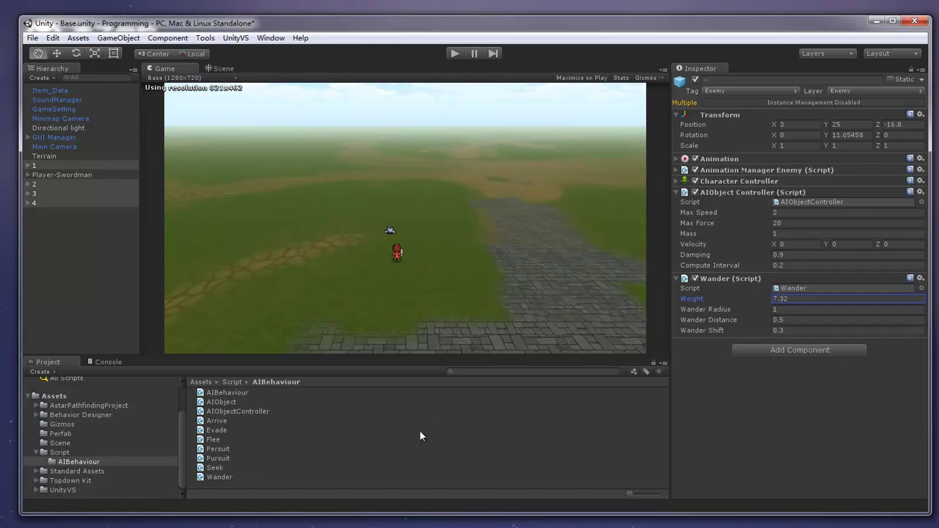
# Step: Add a FollowPath C# script via Create > C# Script in AIBehaviour and open it
pyautogui.click(340, 449)
pyautogui.rightClick(339, 449)
pyautogui.moveTo(440, 269)
pyautogui.click(546, 273)
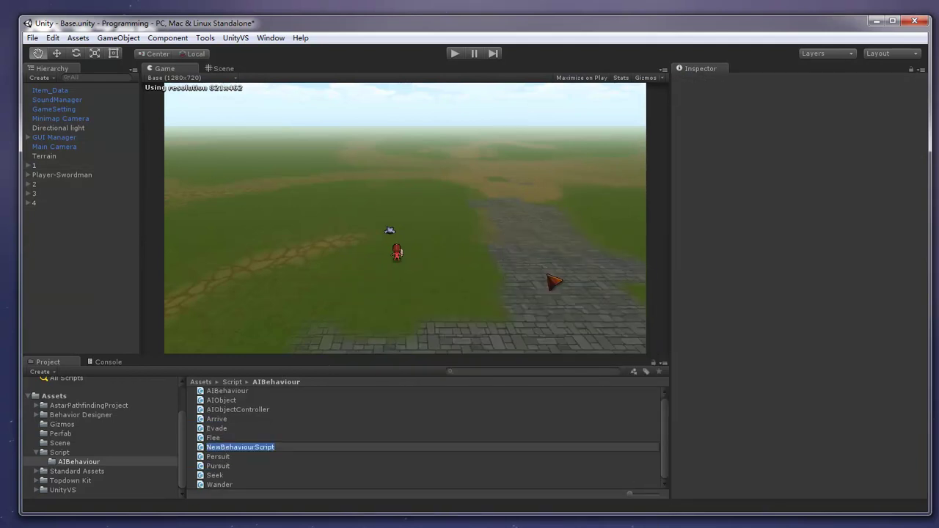
pyautogui.write('FollowPath')
pyautogui.press('Return')
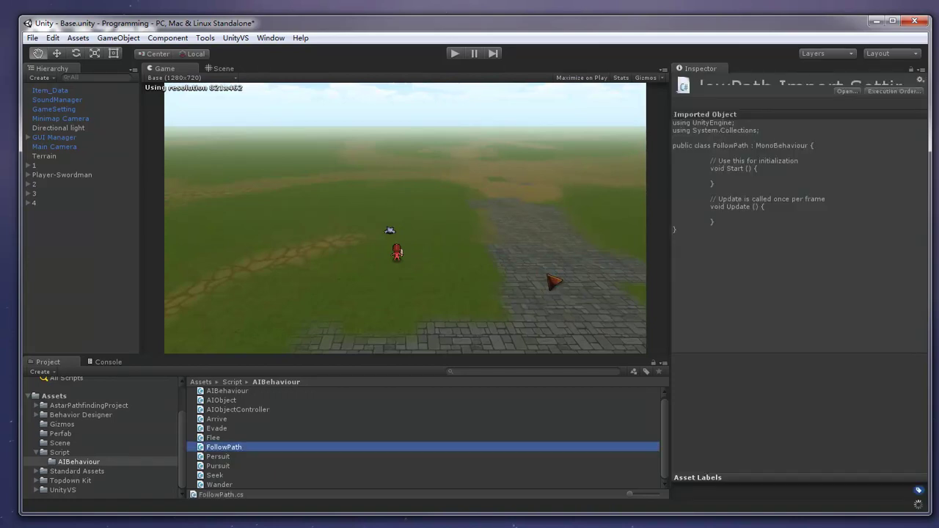
pyautogui.press('Return')
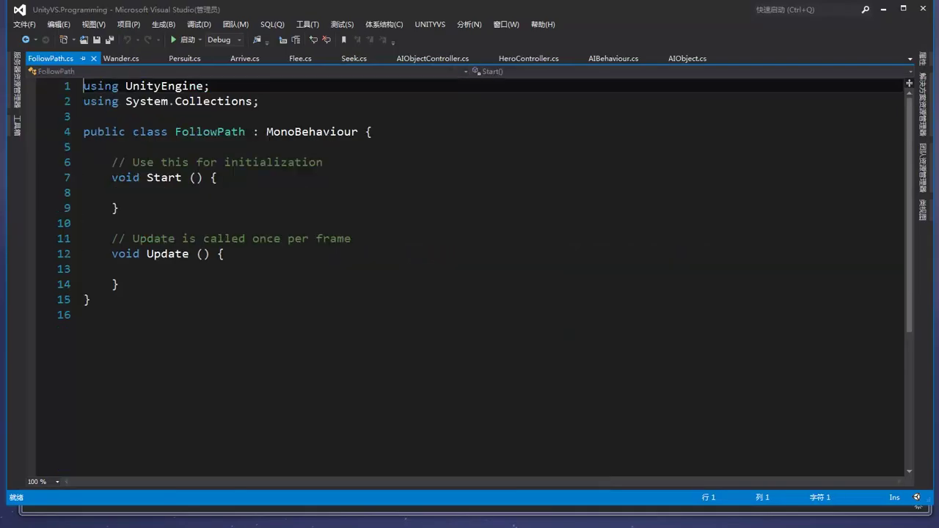
# Step: Make FollowPath derive from AIBehaviour instead of MonoBehaviour
pyautogui.click(753, 284)
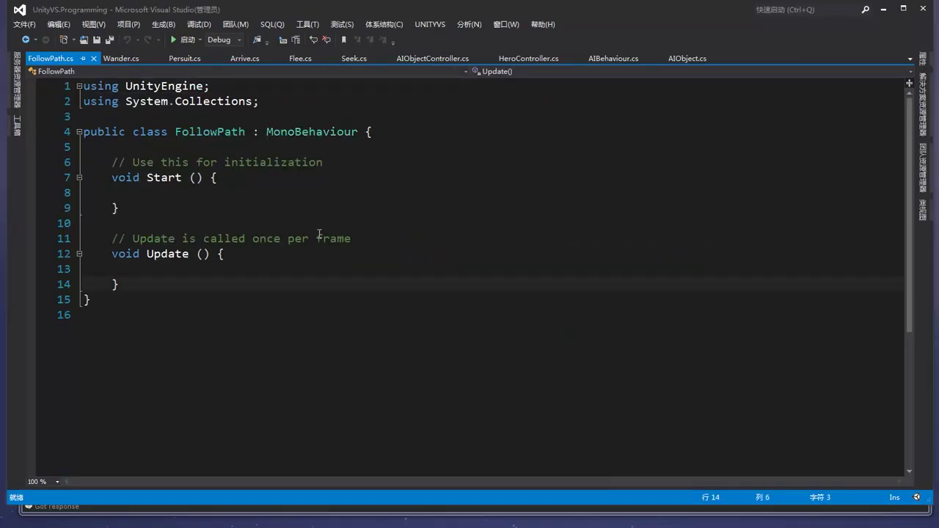
pyautogui.doubleClick(305, 129)
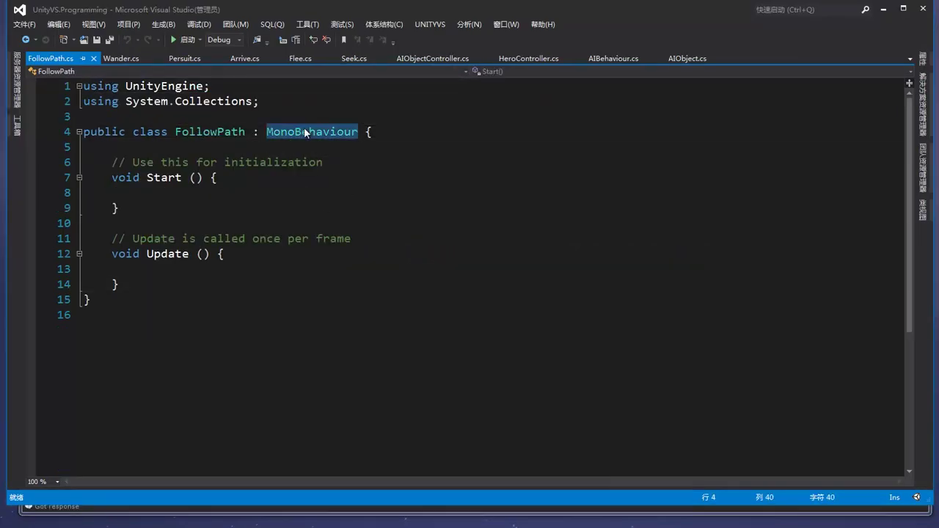
pyautogui.write('AI')
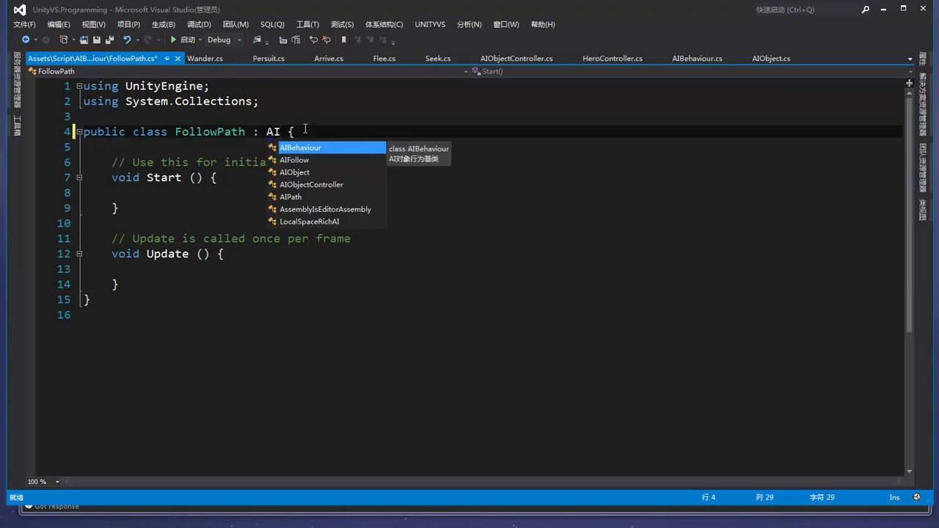
pyautogui.press('Tab')
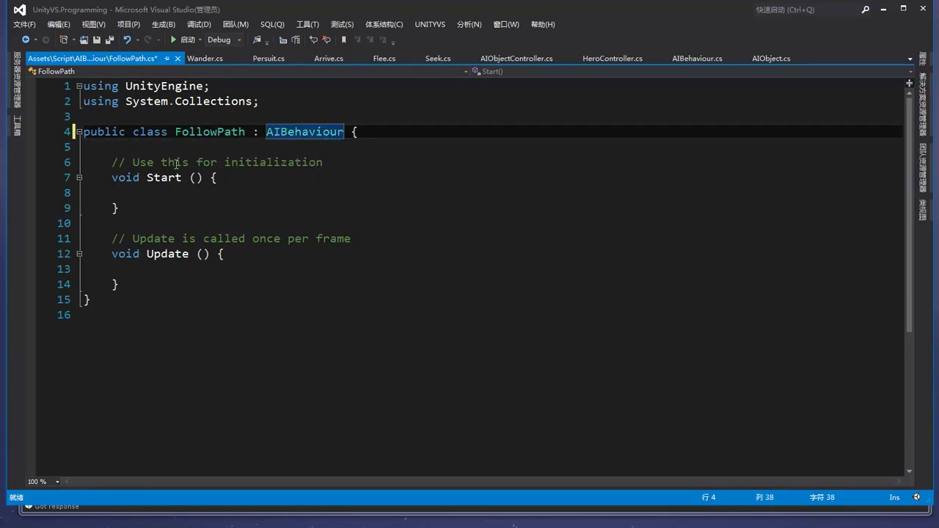
# Step: Declare public List<GameObject> pathPoints = new List<GameObject>(), adding the System.Collections.Generic using
pyautogui.click(182, 151)
pyautogui.press('Return')
pyautogui.press('Return')
pyautogui.press('Up')
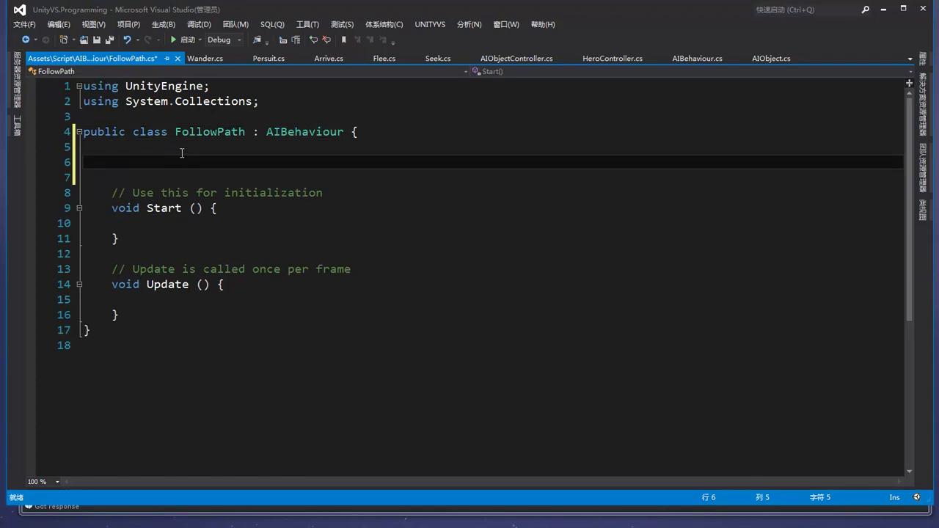
pyautogui.write('pu ')
pyautogui.write('List')
pyautogui.press('Tab')
pyautogui.write('<>')
pyautogui.press('Left')
pyautogui.press('Left')
pyautogui.press('Left')
pyautogui.press('BackSpace')
pyautogui.press('BackSpace')
pyautogui.press('BackSpace')
pyautogui.press('BackSpace')
pyautogui.press('Right')
pyautogui.press('Right')
pyautogui.write('gam')
pyautogui.press('Tab')
pyautogui.press('BackSpace')
pyautogui.press('Right')
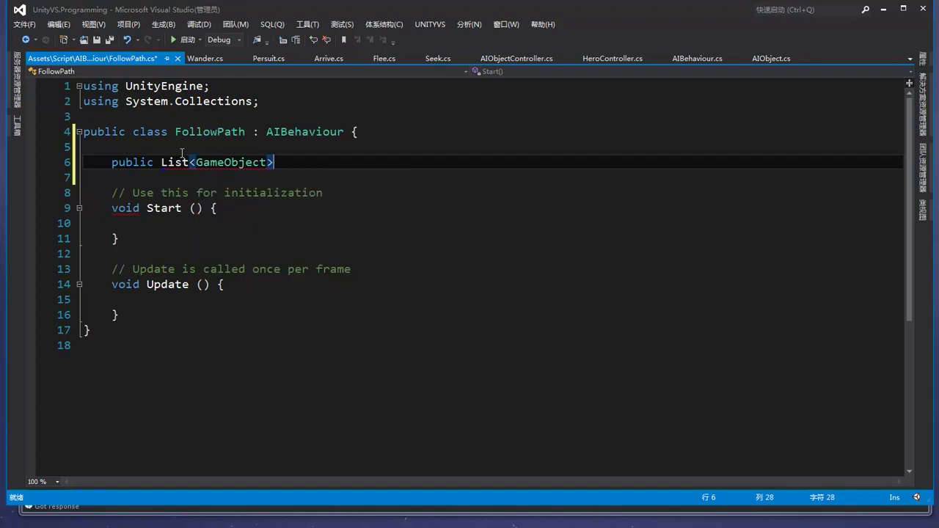
pyautogui.write('pathPoints =')
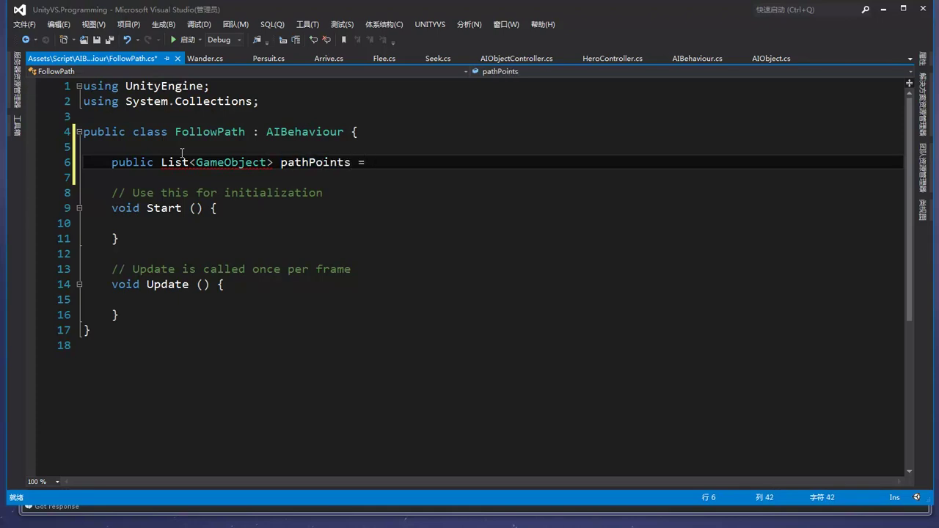
pyautogui.write(' new')
pyautogui.press('Tab')
pyautogui.write('();')
pyautogui.press('Left')
pyautogui.press('Left')
pyautogui.press('Left')
pyautogui.press('Left')
pyautogui.press('Left')
pyautogui.hotkey('ctrl', '.')
pyautogui.press('Return')
pyautogui.click(547, 178)
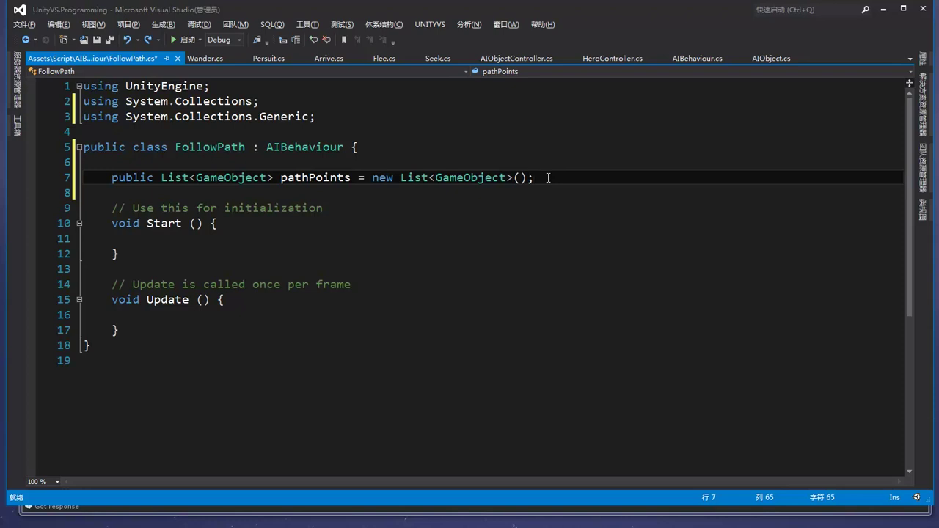
# Step: Add public float fields slowDistance and arriveDistance = 5
pyautogui.press('Return')
pyautogui.write('pu')
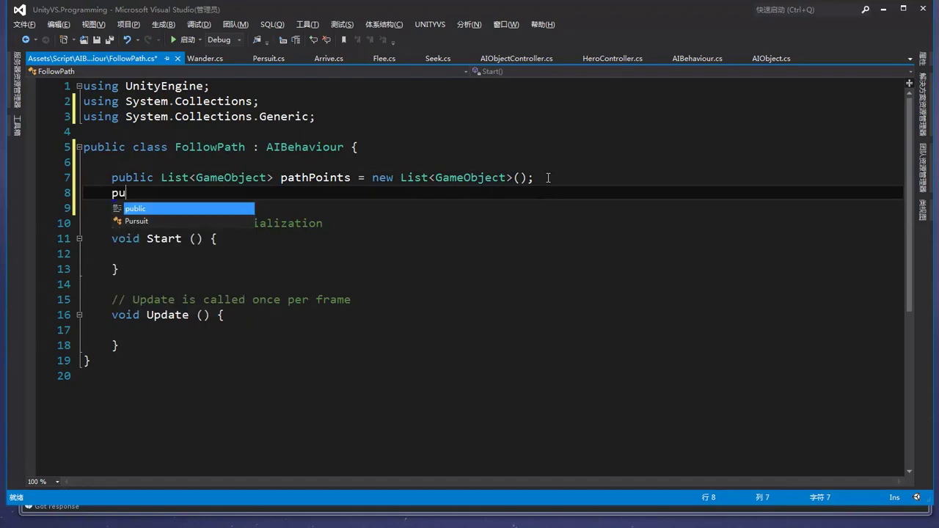
pyautogui.write('blic float slow')
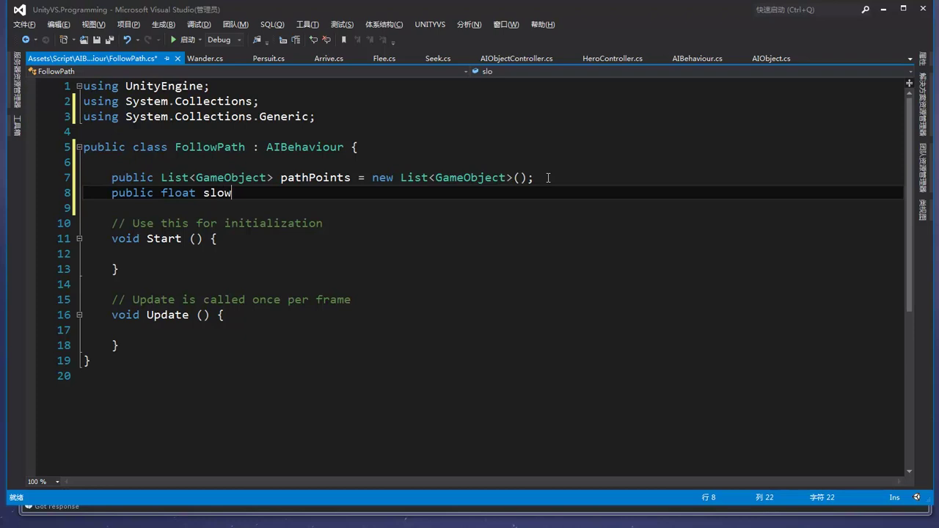
pyautogui.write('Dist')
pyautogui.write('ance;')
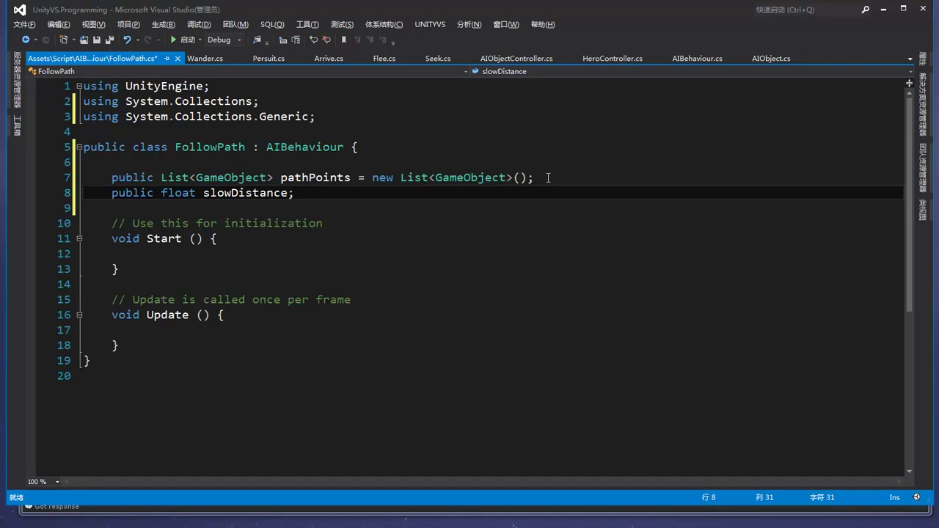
pyautogui.press('Return')
pyautogui.write('public float arriveDistance = 5;')
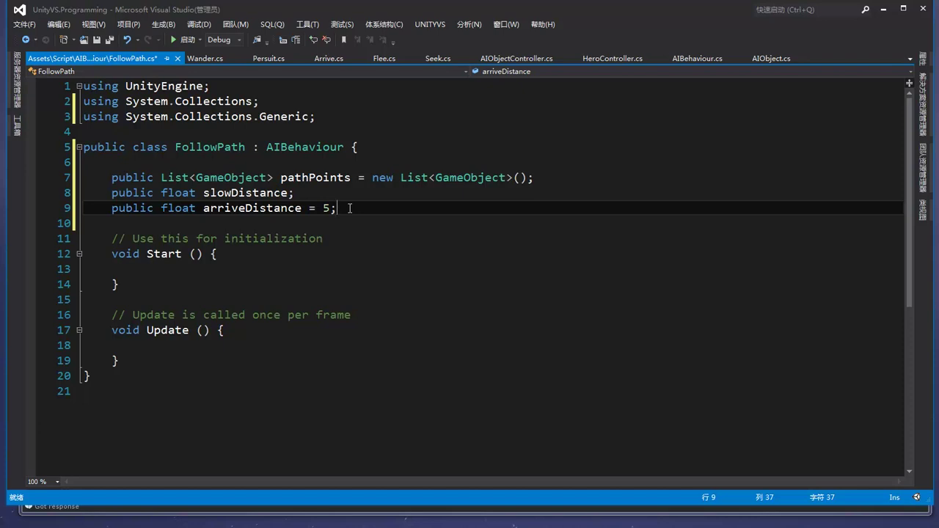
# Step: Add private Transform _target and private int _currentPoint = 0, then save
pyautogui.press('Return')
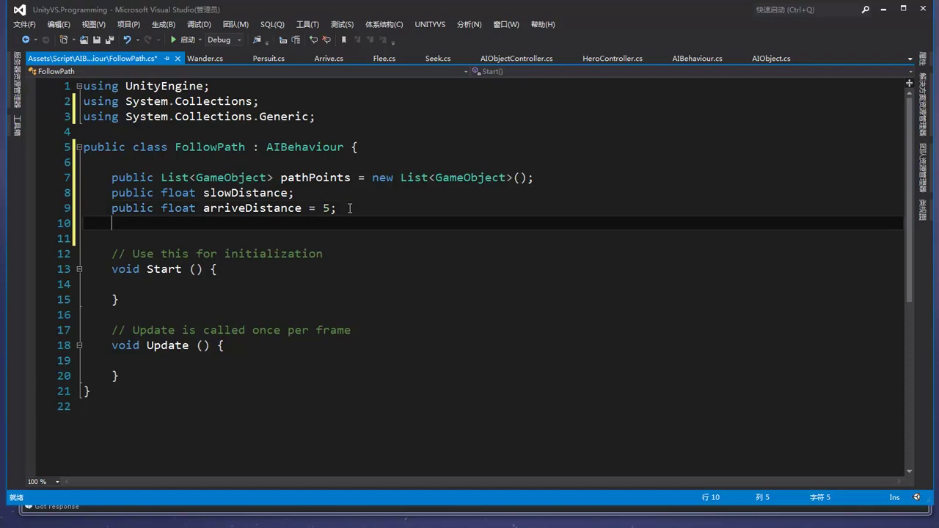
pyautogui.write('pr')
pyautogui.press('space')
pyautogui.write('te Tran')
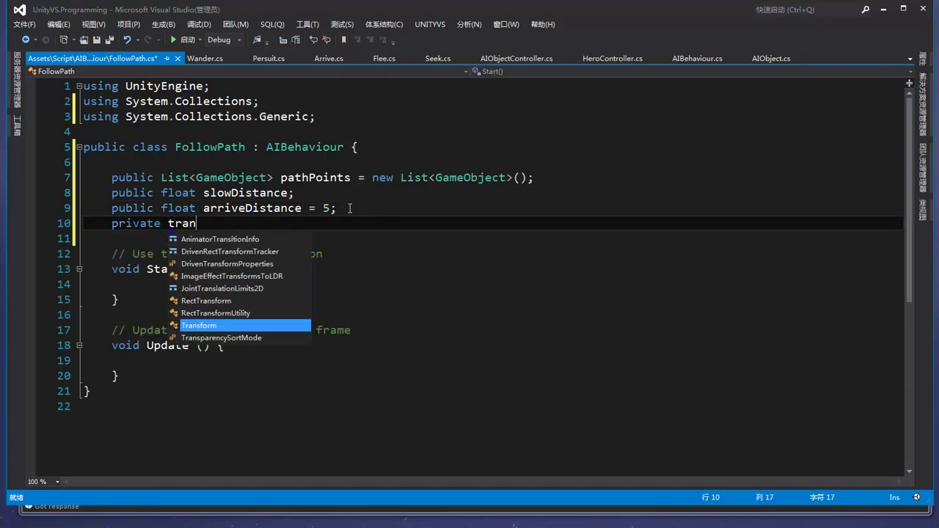
pyautogui.press('space')
pyautogui.write('_target')
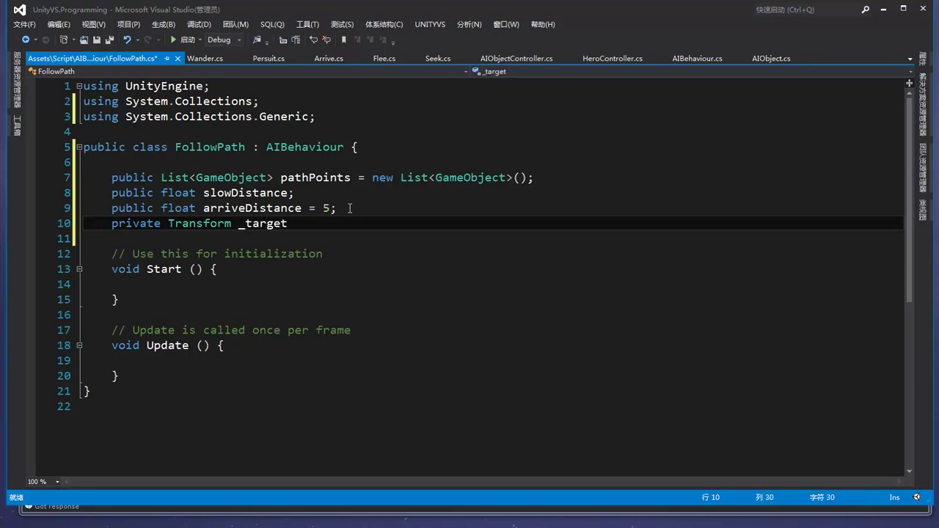
pyautogui.write(';')
pyautogui.press('Return')
pyautogui.scroll(-1, 351, 213)
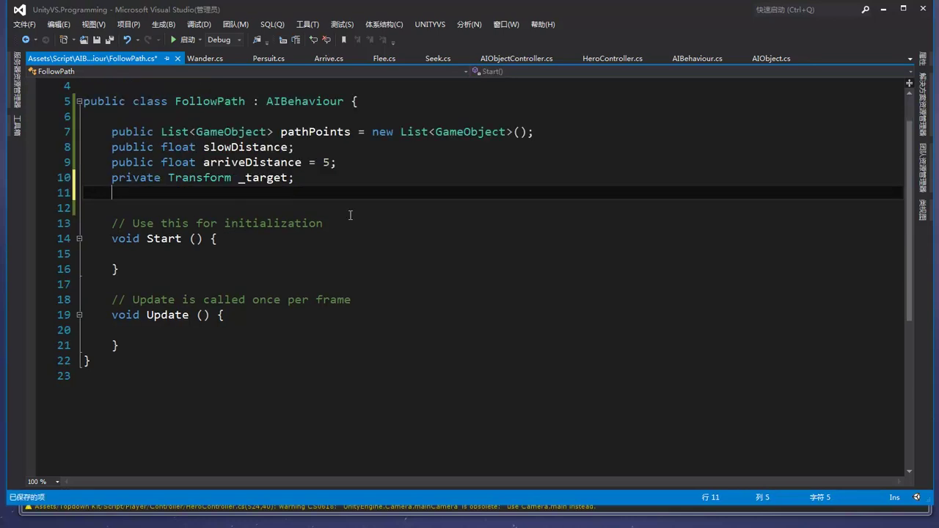
pyautogui.write('private int _currentPoint = 0;')
pyautogui.press('Return')
pyautogui.hotkey('ctrl', 's')
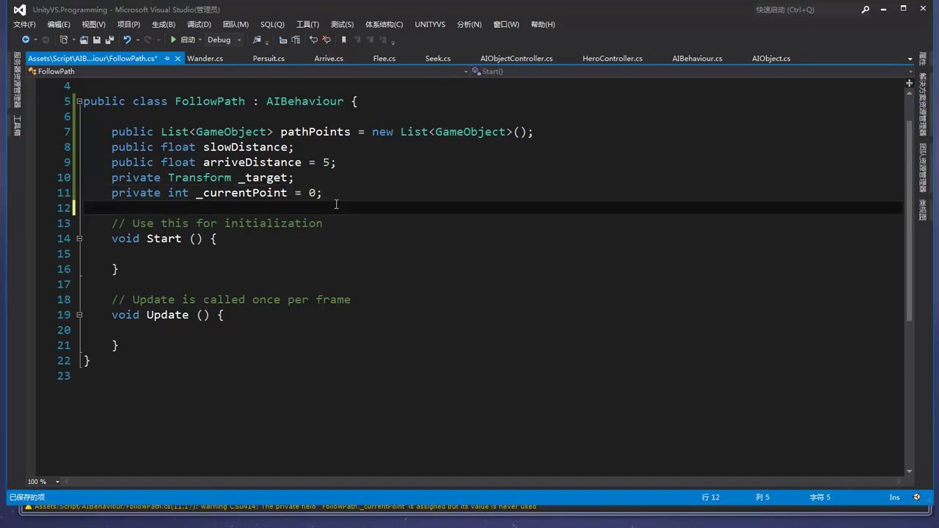
# Step: Add a private float _sqrArriveDistance field
pyautogui.write('private ')
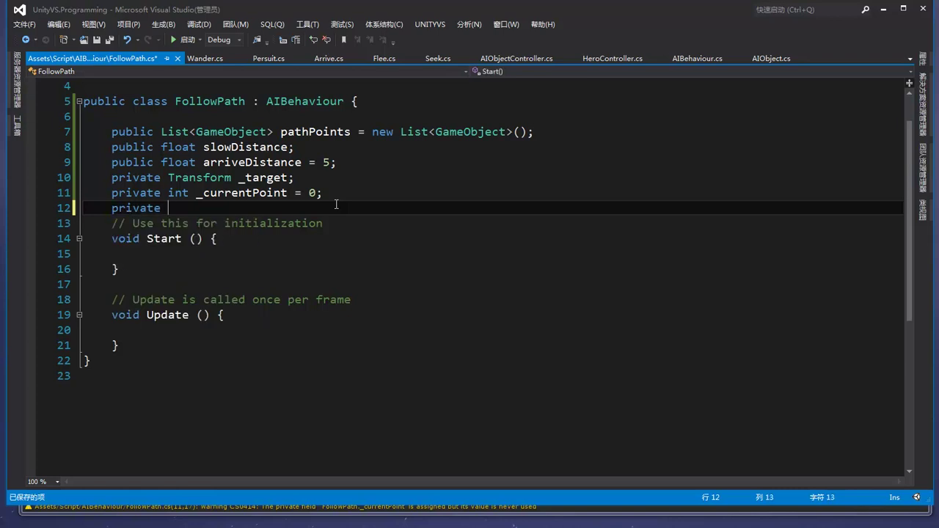
pyautogui.write('flo')
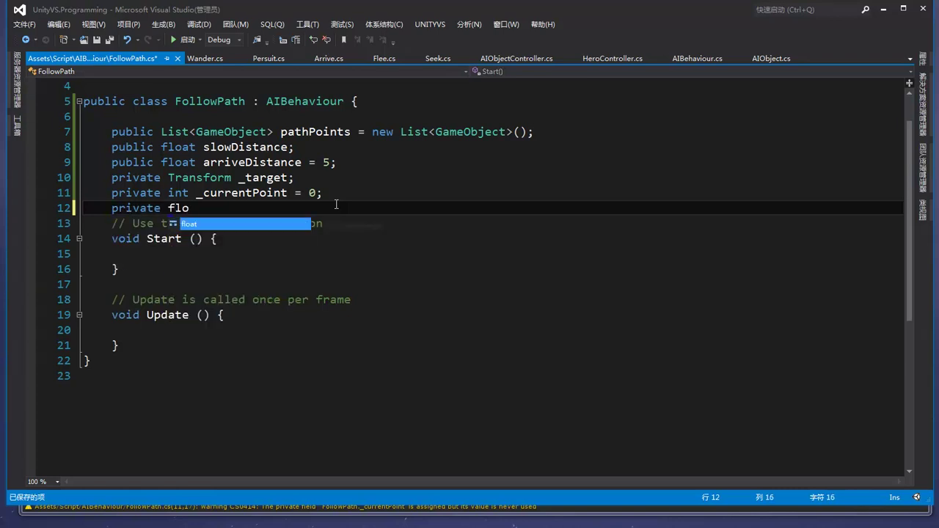
pyautogui.write('at ')
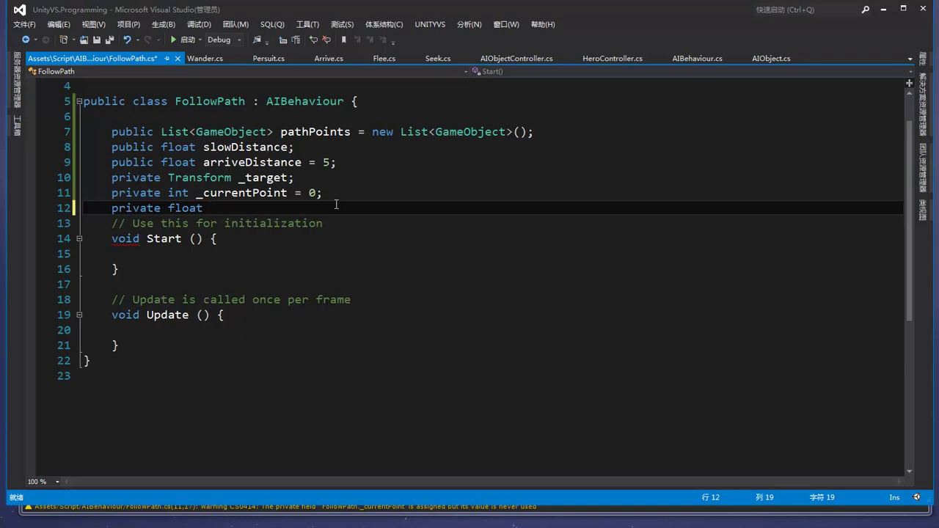
pyautogui.write('_sqrArriveDic')
pyautogui.press('BackSpace')
pyautogui.write('stance;')
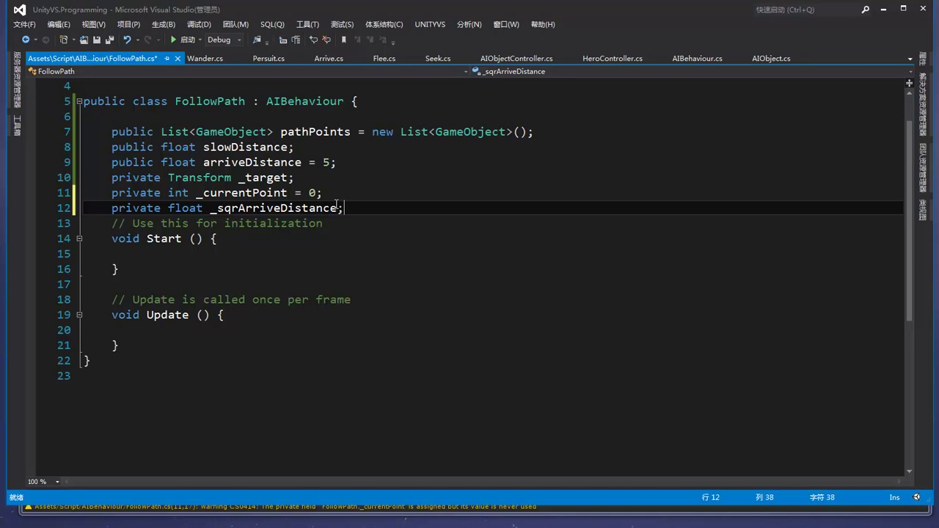
# Step: In Start, call base.Start() and set _target = pathPoints[_currentPoint].transform, then save
pyautogui.click(188, 255)
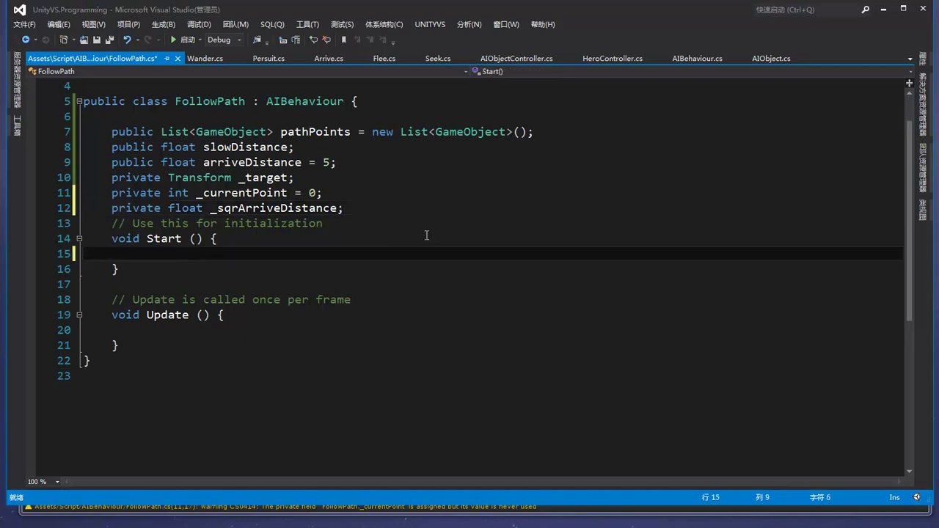
pyautogui.write('base.st')
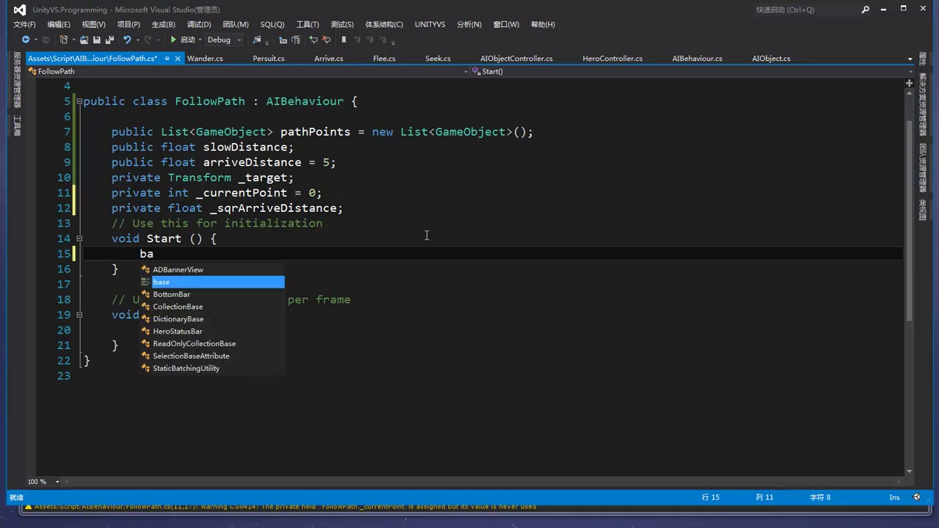
pyautogui.press('Tab')
pyautogui.write('st')
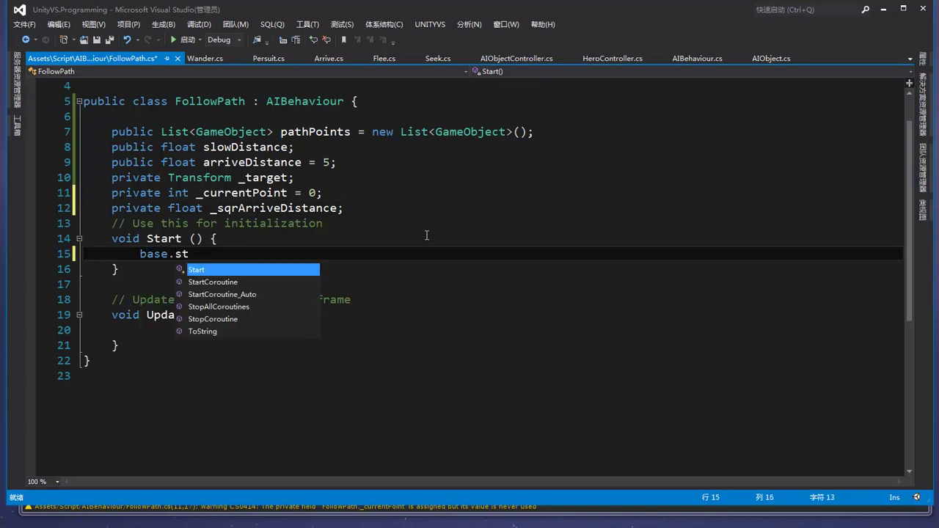
pyautogui.press('Tab')
pyautogui.write('();')
pyautogui.press('Return')
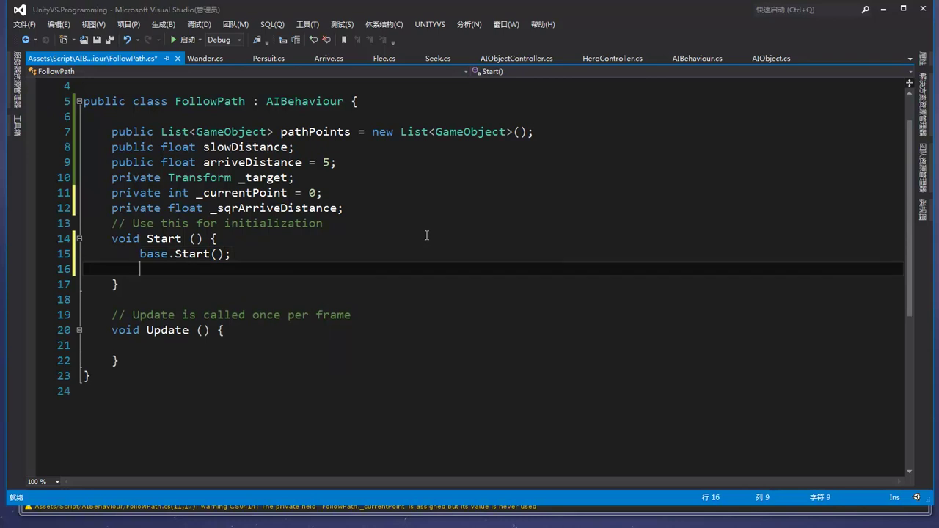
pyautogui.write('_')
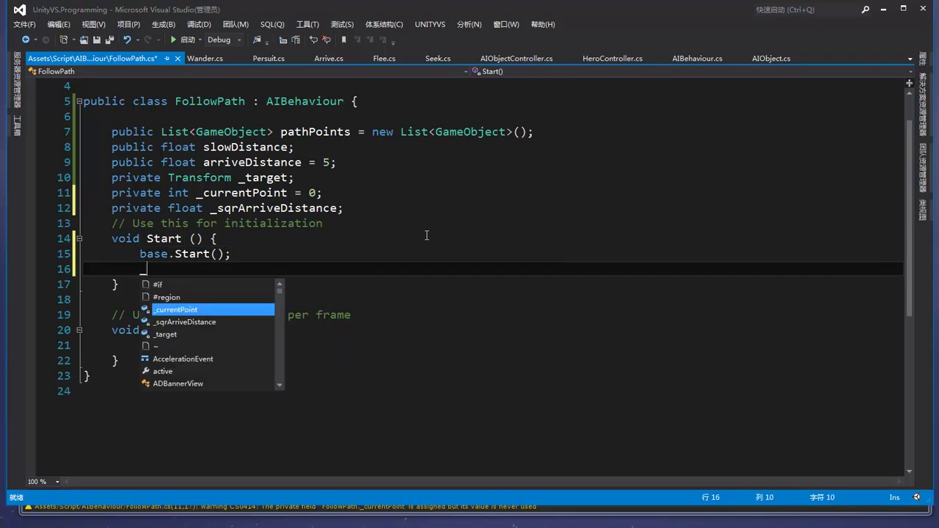
pyautogui.write('t')
pyautogui.press('Tab')
pyautogui.write('= pat')
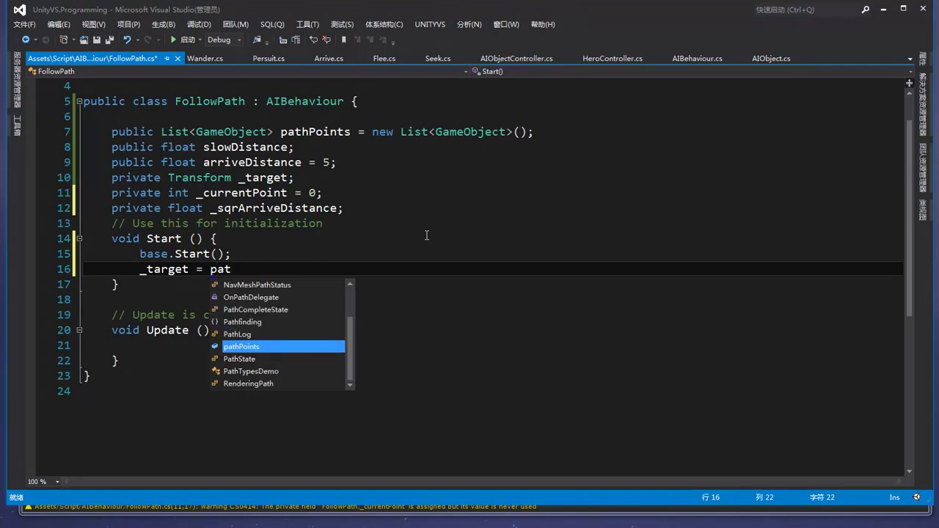
pyautogui.press('Tab')
pyautogui.write('[')
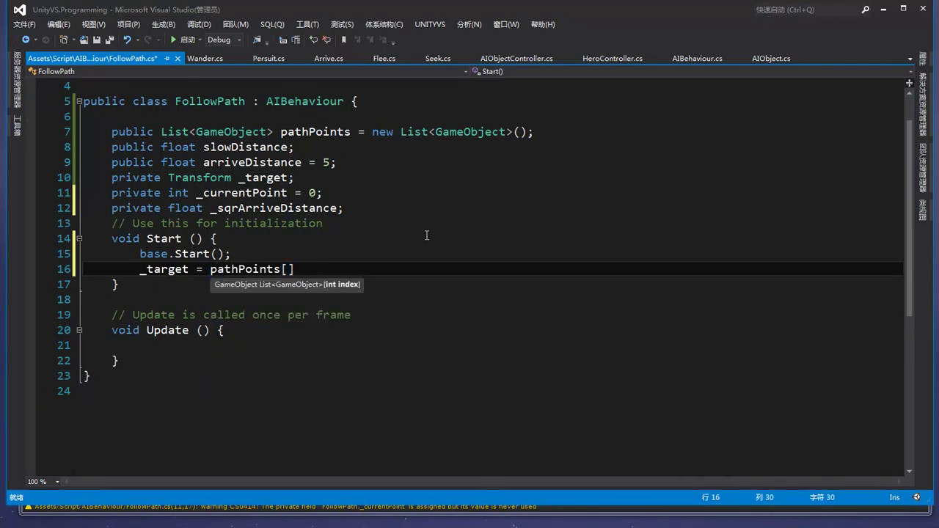
pyautogui.write('_cu')
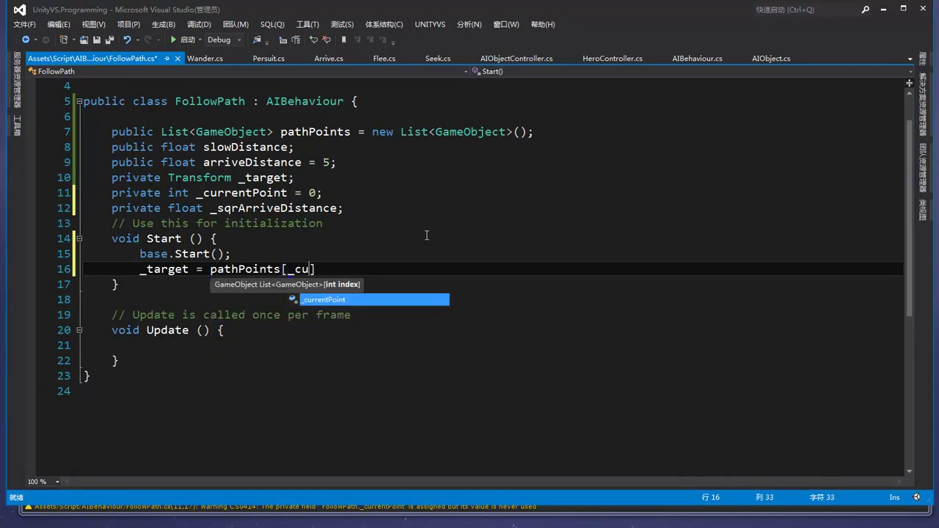
pyautogui.press('Tab')
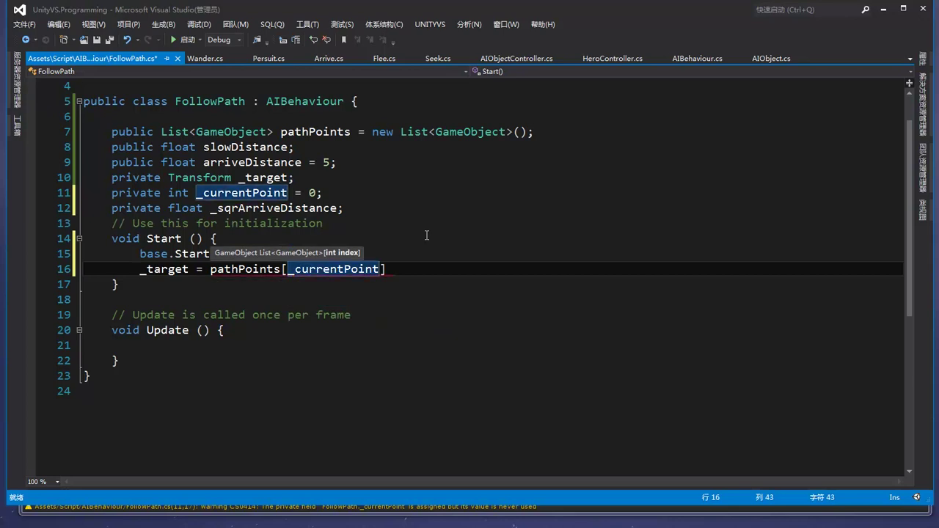
pyautogui.write('].tra')
pyautogui.press('Tab')
pyautogui.write(';')
pyautogui.hotkey('ctrl', 's')
# Step: Set _sqrArriveDistance = arriveDistance * arriveDistance
pyautogui.press('Return')
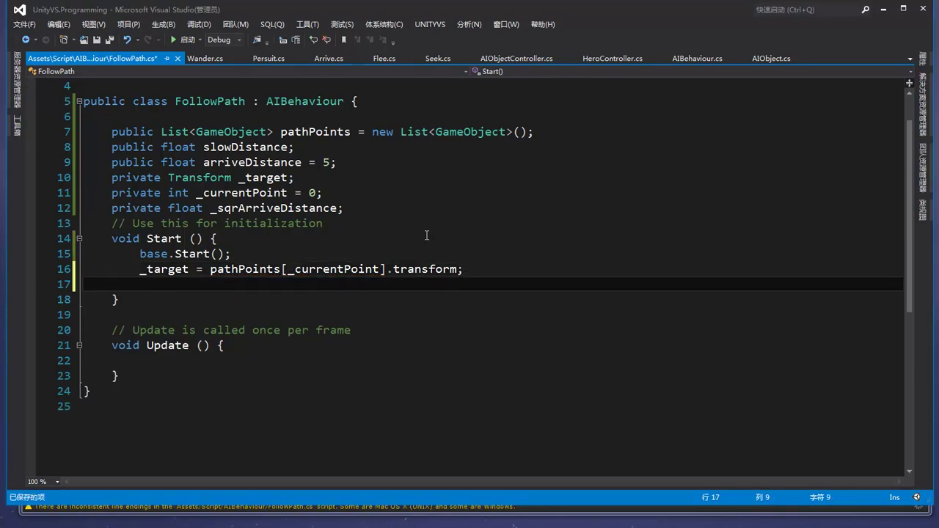
pyautogui.write('_sq')
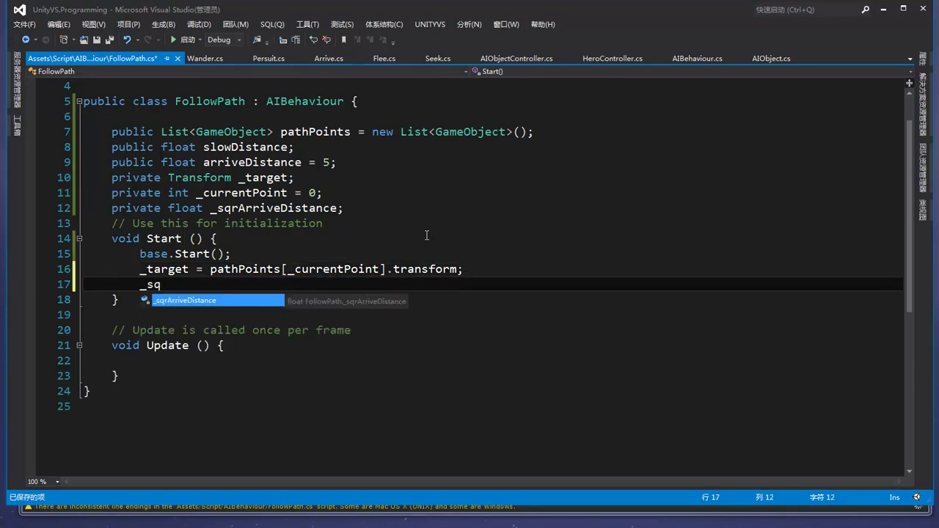
pyautogui.write(' = a')
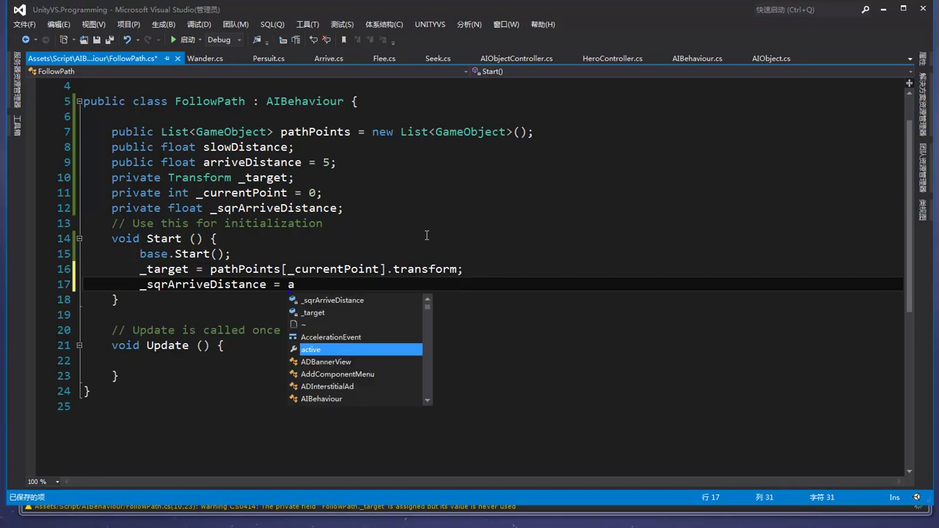
pyautogui.write('rr')
pyautogui.press('Tab')
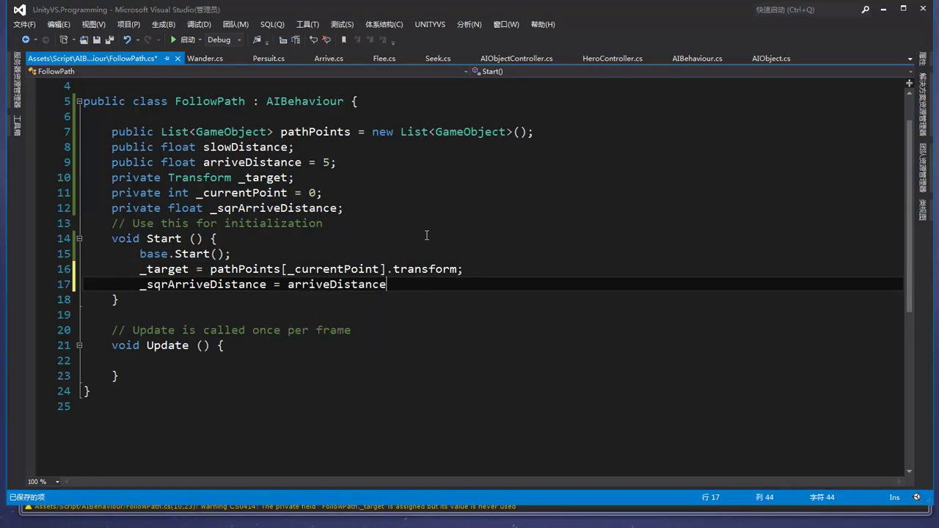
pyautogui.write('* arr')
pyautogui.press('Tab')
# Step: Finish the previous line and delete the unused Update method and its comment
pyautogui.write(';')
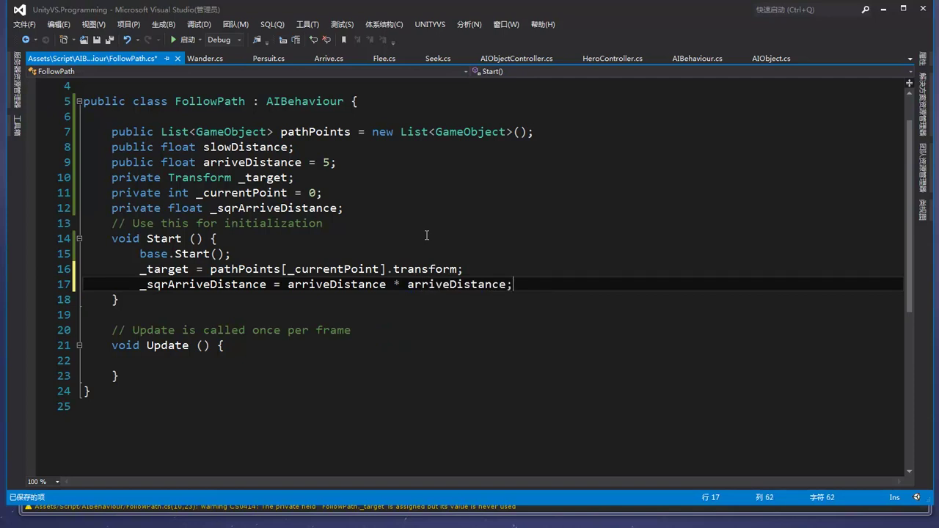
pyautogui.scroll(-2, 294, 279)
pyautogui.moveTo(119, 284); pyautogui.dragTo(114, 238)
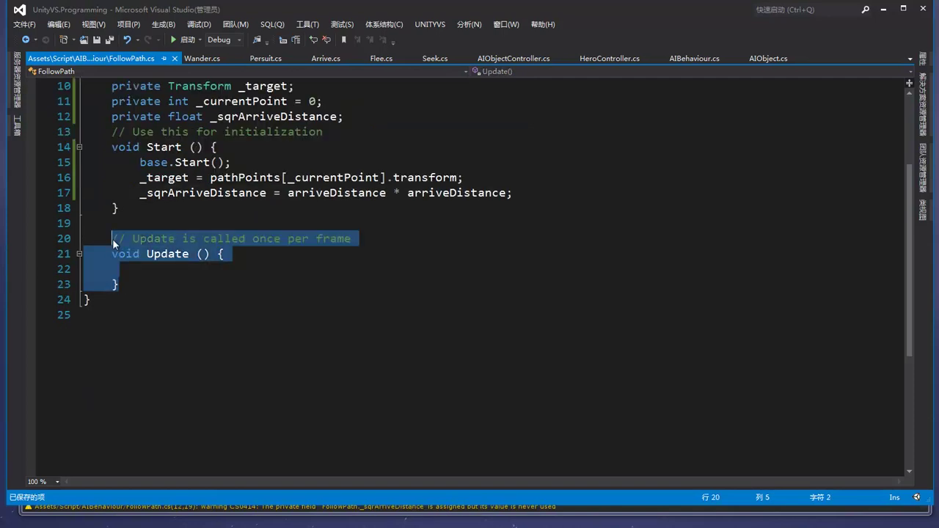
pyautogui.press('Delete')
# Step: Add a public override of the Force method and move above its return statement
pyautogui.write('public override')
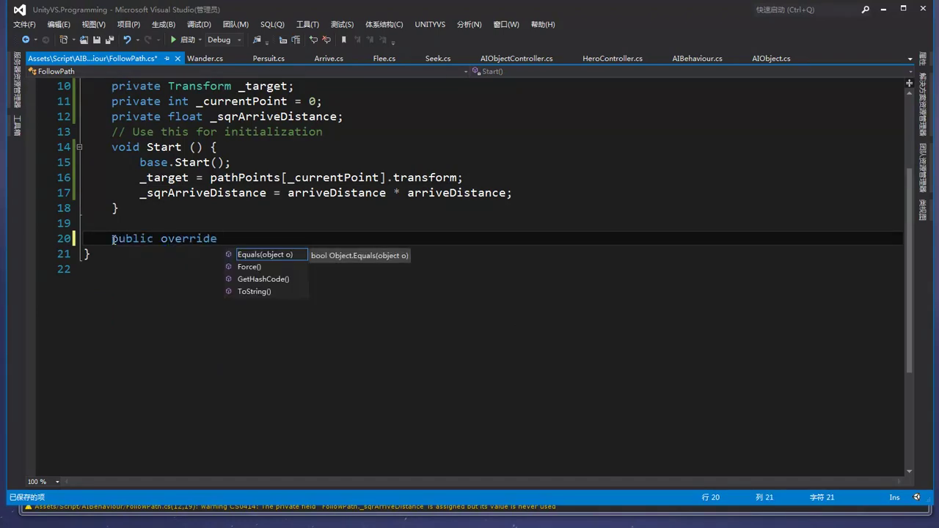
pyautogui.press('Down')
pyautogui.press('Return')
pyautogui.press('Return')
pyautogui.press('Up')
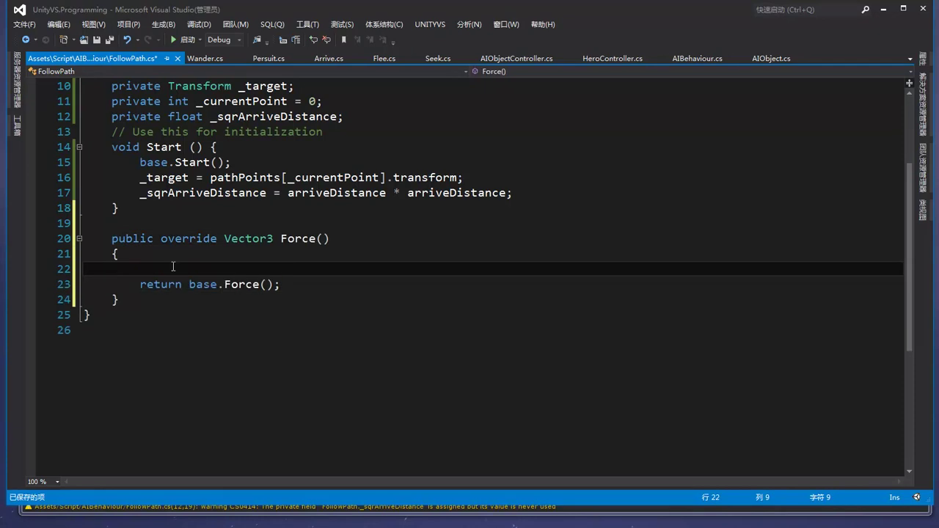
# Step: Declare Vector3 distance = _target.position - transform.position;
pyautogui.write('ve')
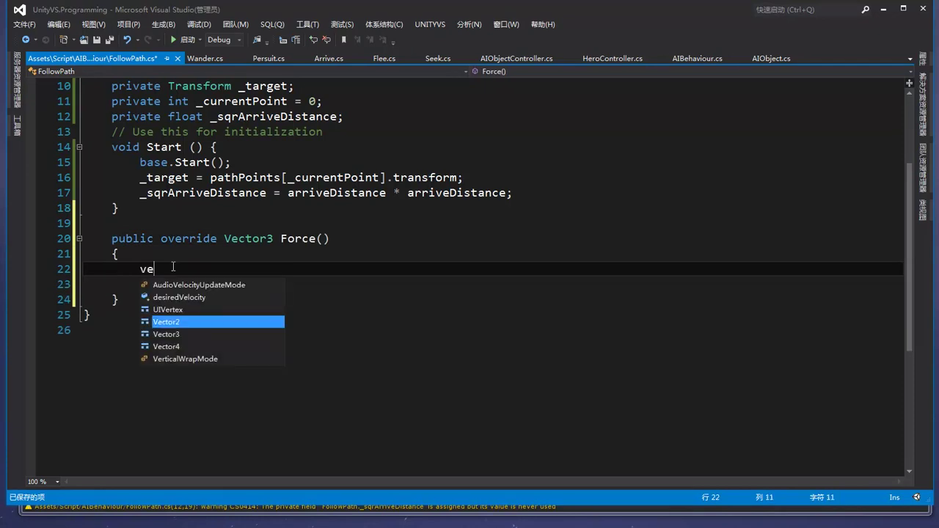
pyautogui.press('Down')
pyautogui.press('space')
pyautogui.write('distance ')
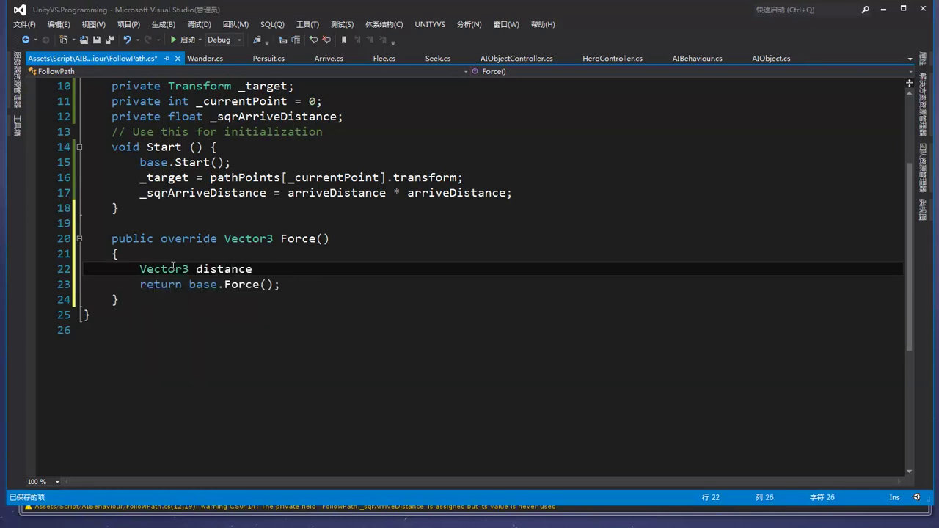
pyautogui.write('= _')
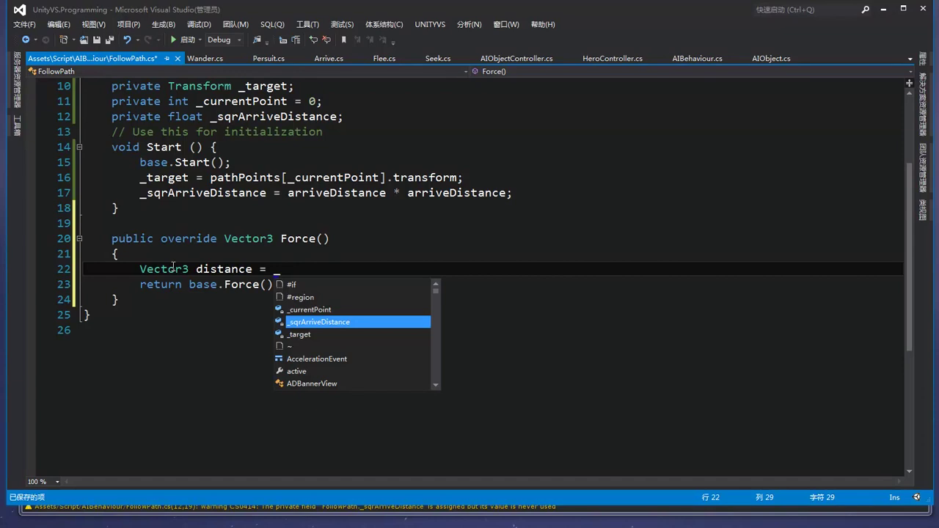
pyautogui.write('t')
pyautogui.press('Tab')
pyautogui.write('.po')
pyautogui.press('Tab')
pyautogui.write('- ')
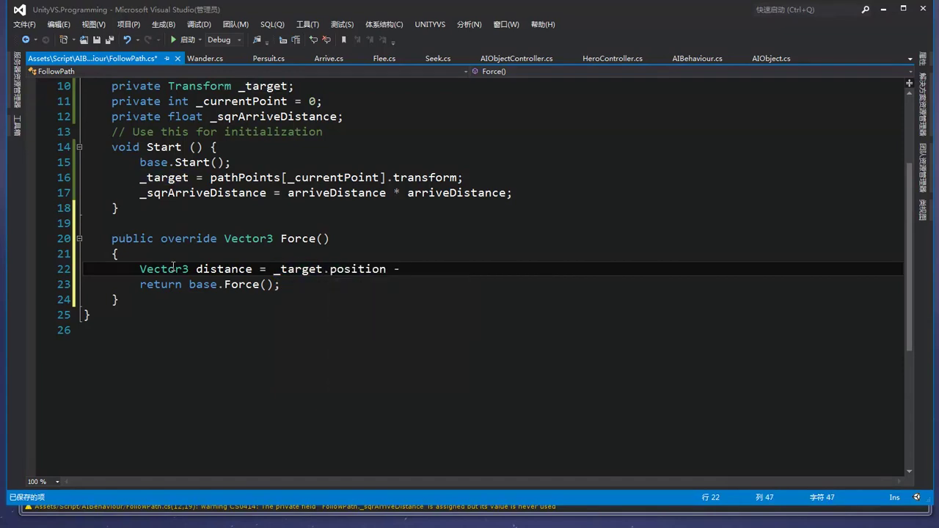
pyautogui.write('tran')
pyautogui.press('Tab')
pyautogui.write('.p')
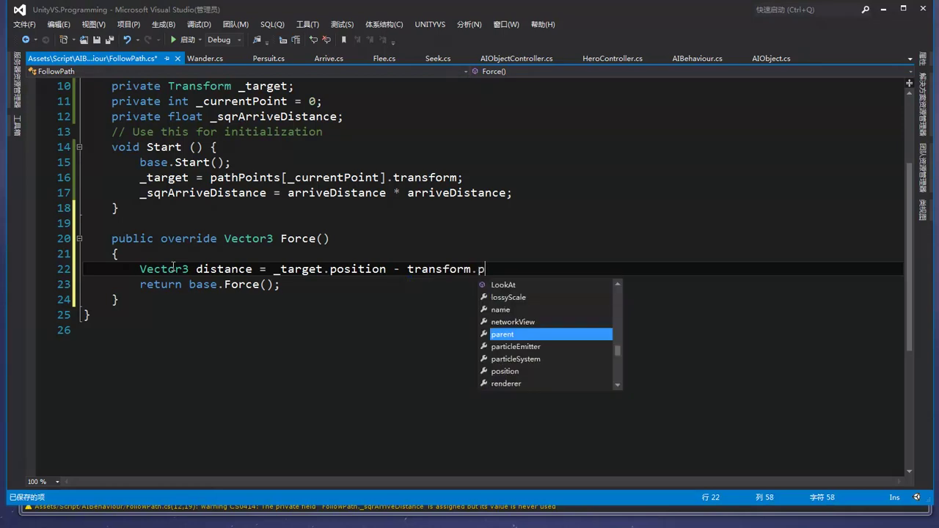
pyautogui.press('Tab')
pyautogui.write(';')
pyautogui.press('Return')
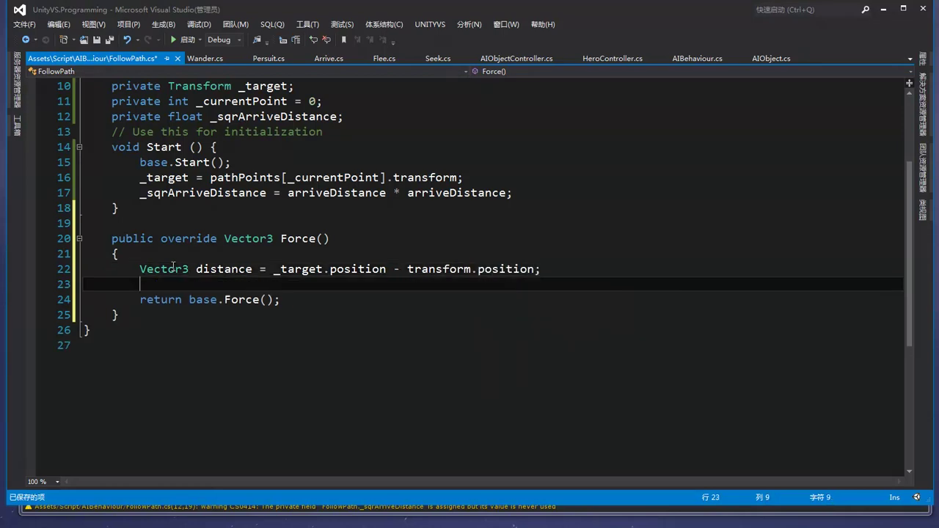
# Step: Flatten the distance by setting distance.y = 0;
pyautogui.write('di')
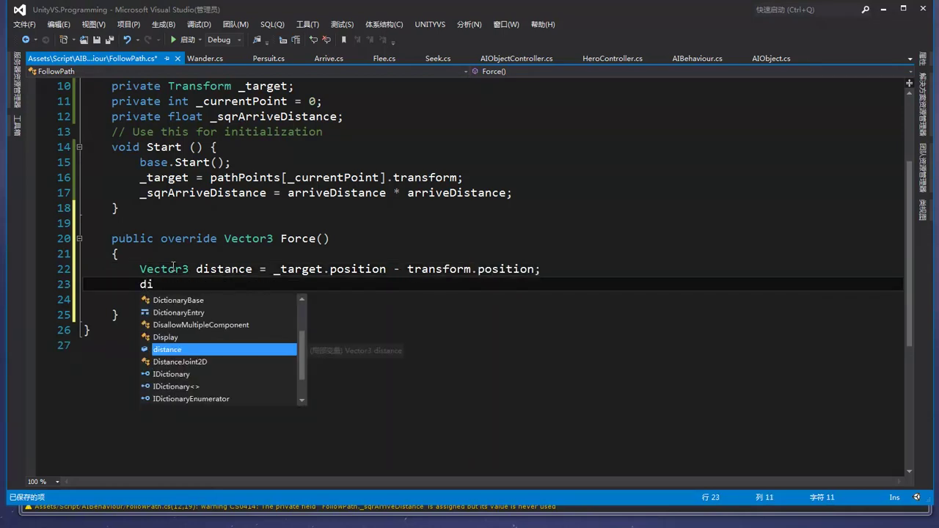
pyautogui.press('Tab')
pyautogui.write('.y ')
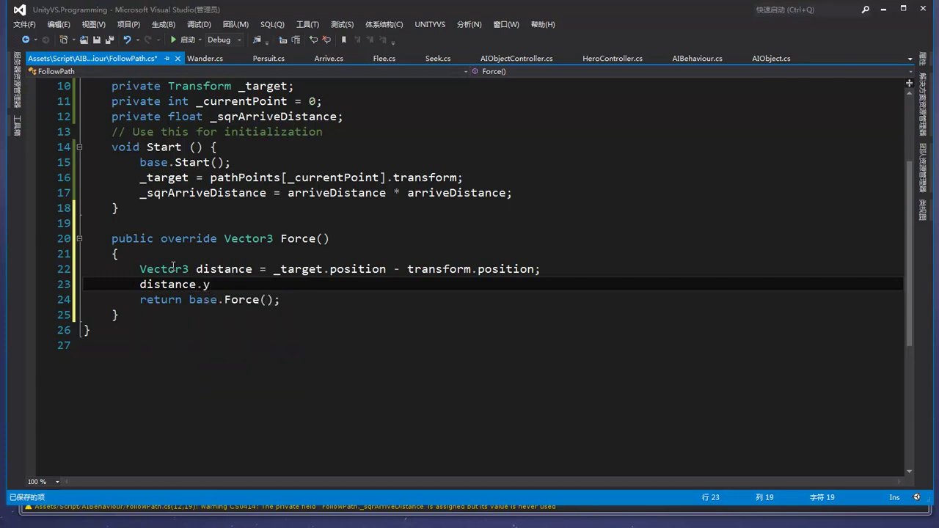
pyautogui.write('= 0;')
pyautogui.press('Return')
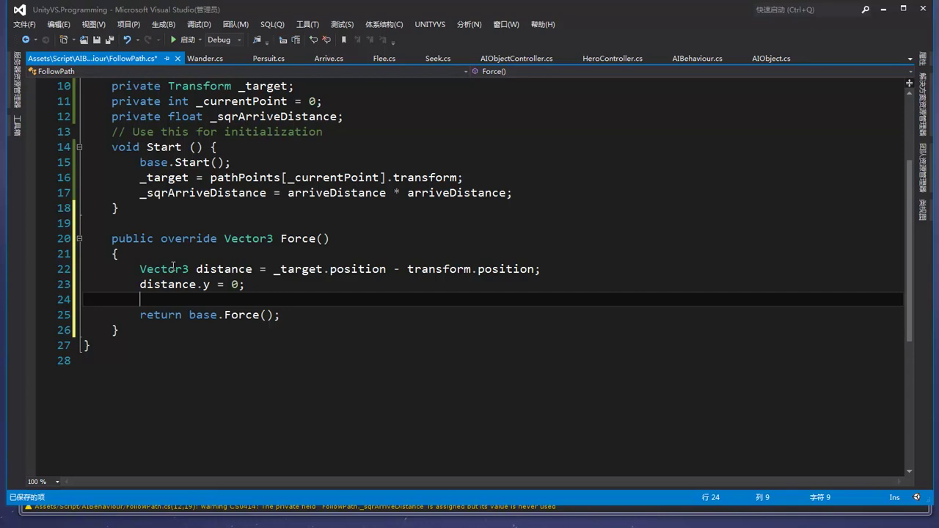
# Step: Declare Vector3 returnForce = Vector3.zero; as the starting force
pyautogui.write('ve')
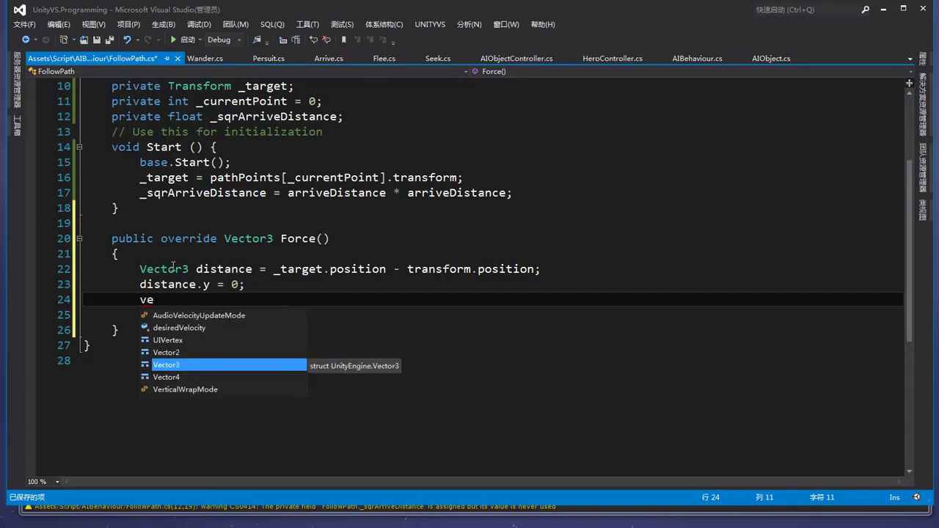
pyautogui.press('Tab')
pyautogui.write('retur')
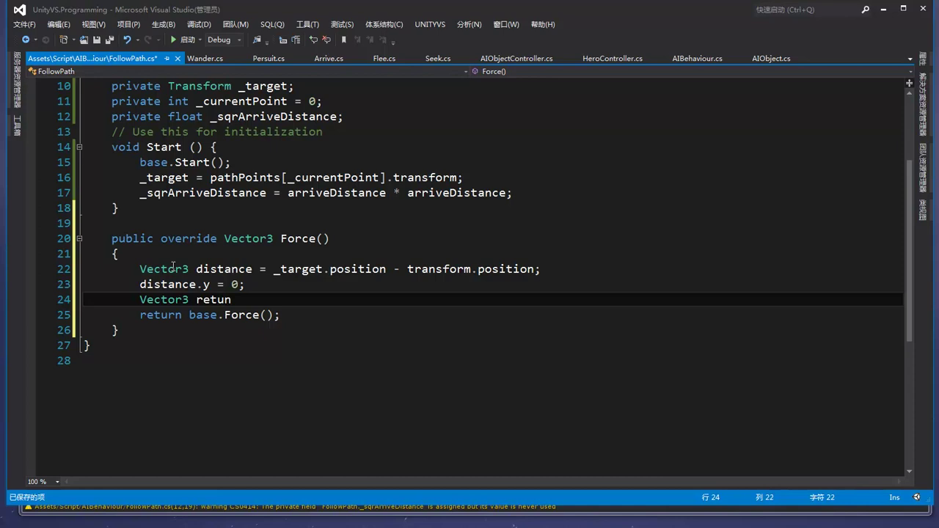
pyautogui.write('nF')
pyautogui.write('orce = v')
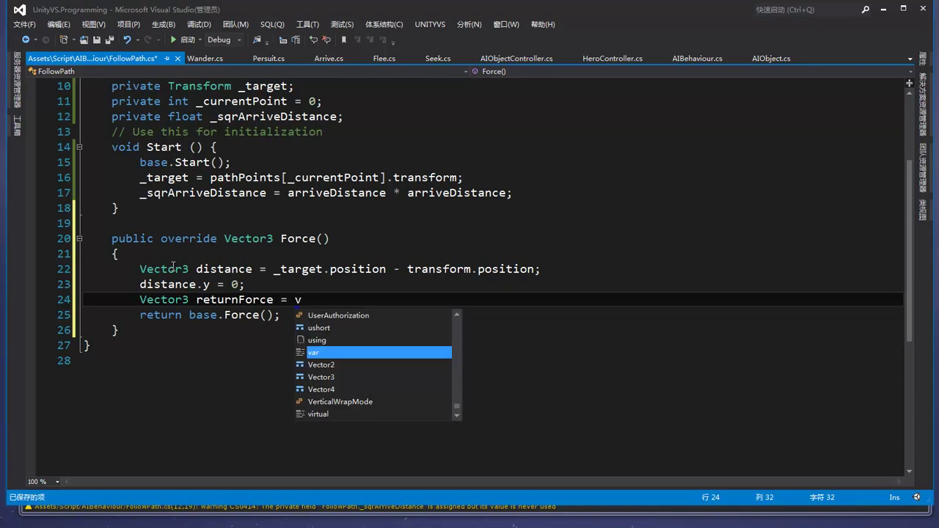
pyautogui.write('e')
pyautogui.press('Tab')
pyautogui.write('.z')
pyautogui.press('Tab')
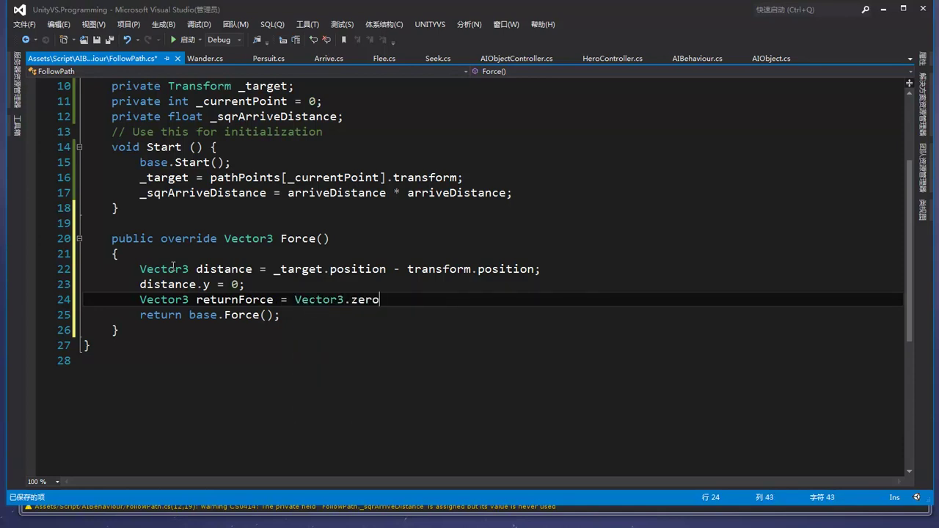
pyautogui.write(';')
pyautogui.press('Return')
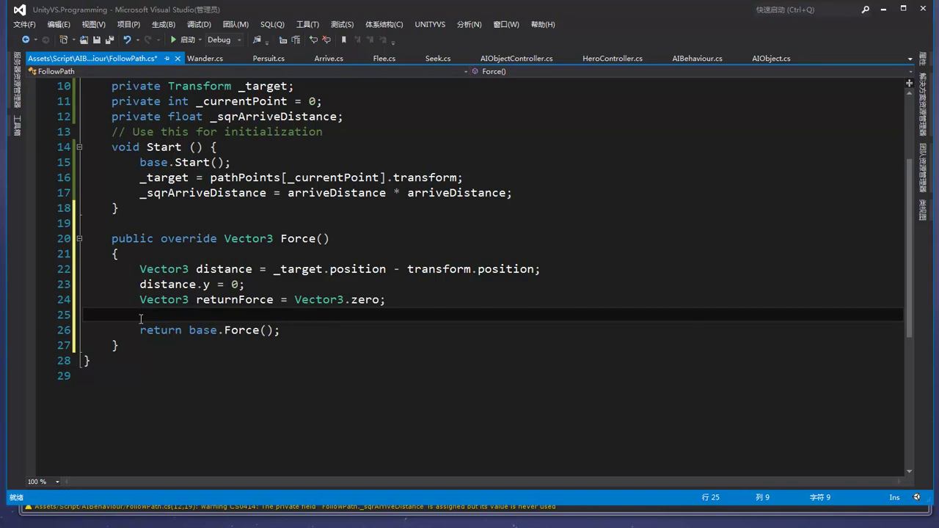
# Step: Add an empty if (_currentPoint == pathPoints.Count - 1) block for the last point
pyautogui.write('if(')
pyautogui.write('_')
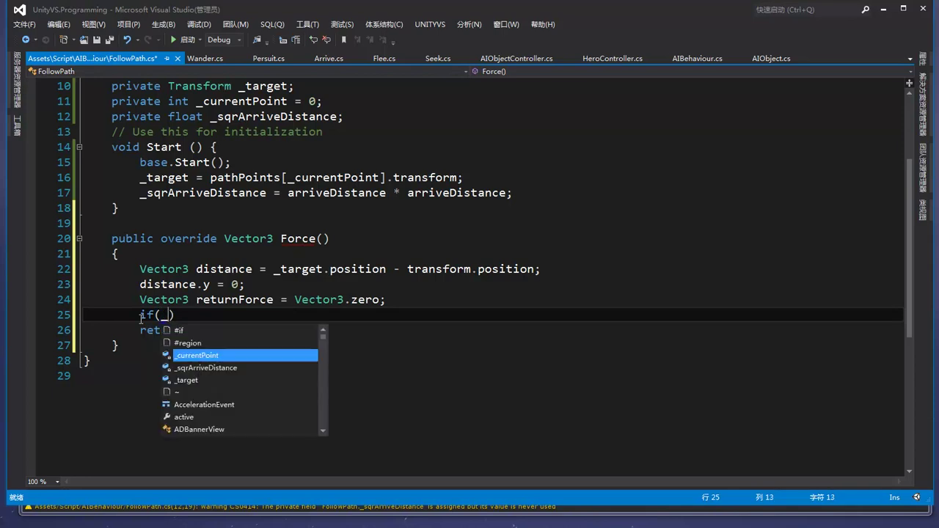
pyautogui.press('Tab')
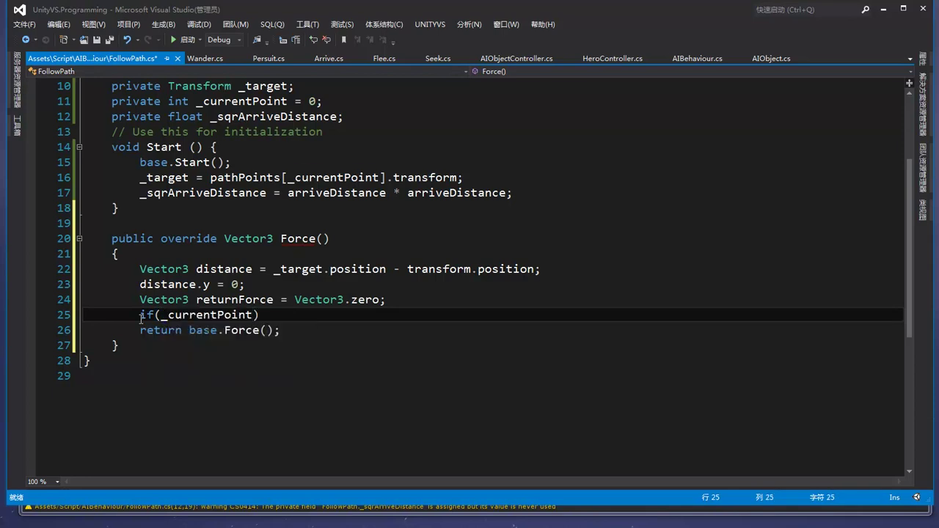
pyautogui.write('== ')
pyautogui.write('pat')
pyautogui.press('Tab')
pyautogui.write('.cou -1){')
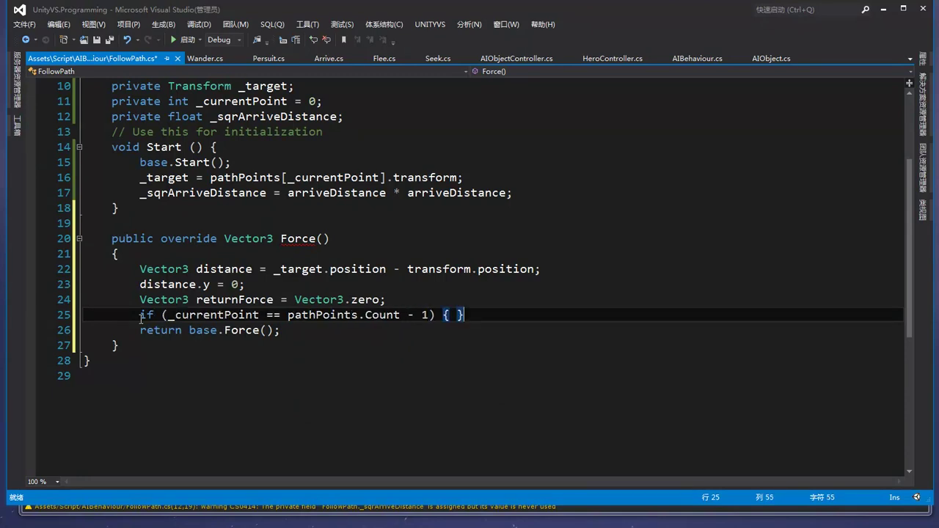
pyautogui.press('Return')
pyautogui.press('Return')
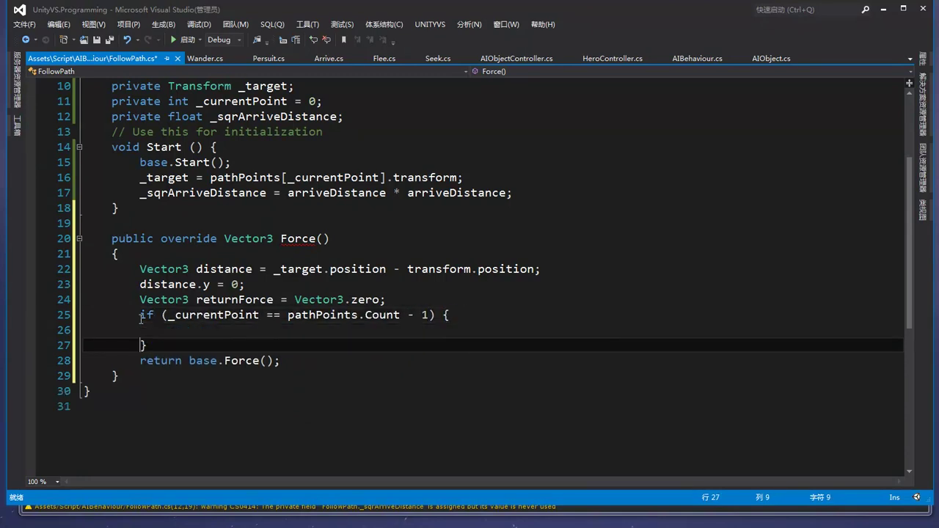
pyautogui.press('Up')
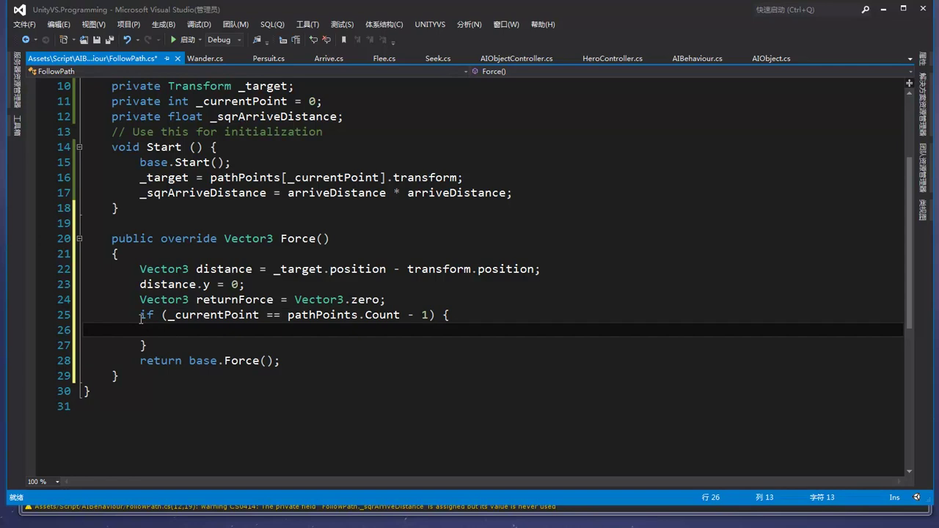
# Step: Nest an if (distance.magnitude > slowDistance) block inside the last-point check
pyautogui.write('if(')
pyautogui.write('dist')
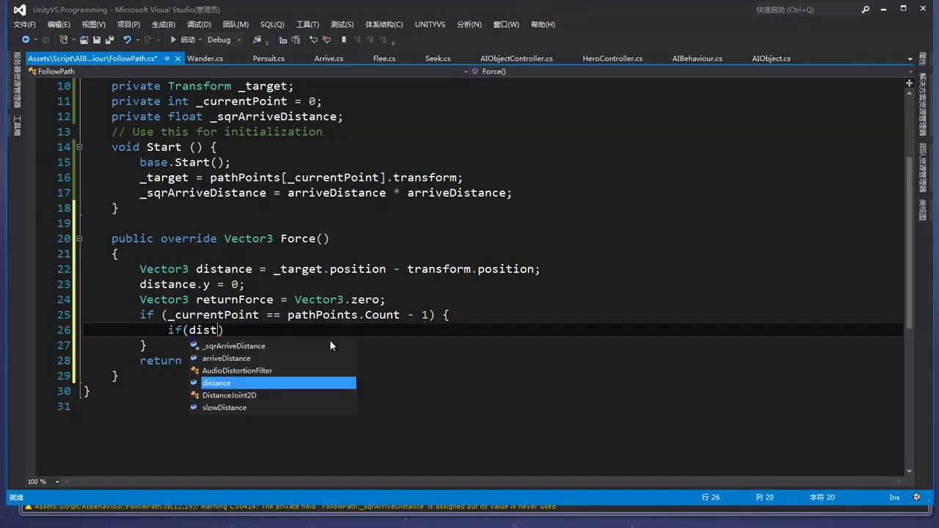
pyautogui.press('Tab')
pyautogui.write('.')
pyautogui.press('Tab')
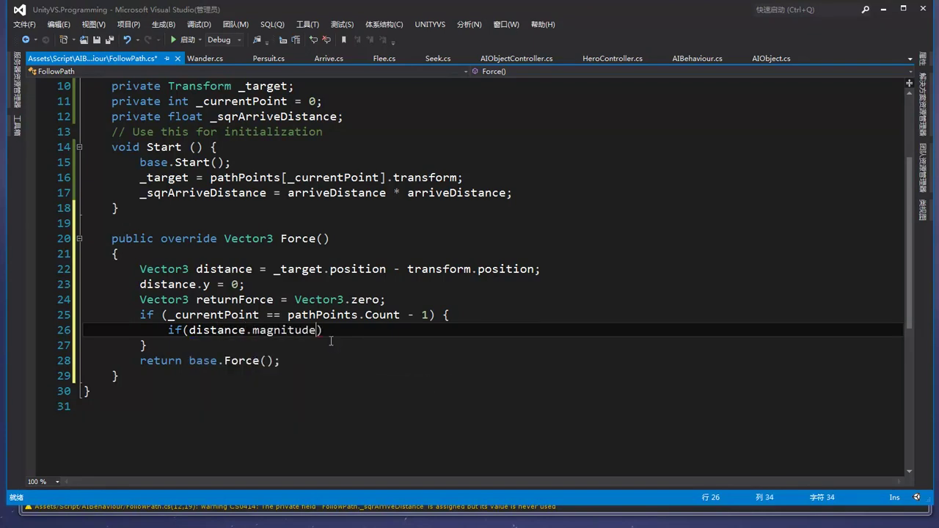
pyautogui.write('> ')
pyautogui.write('s')
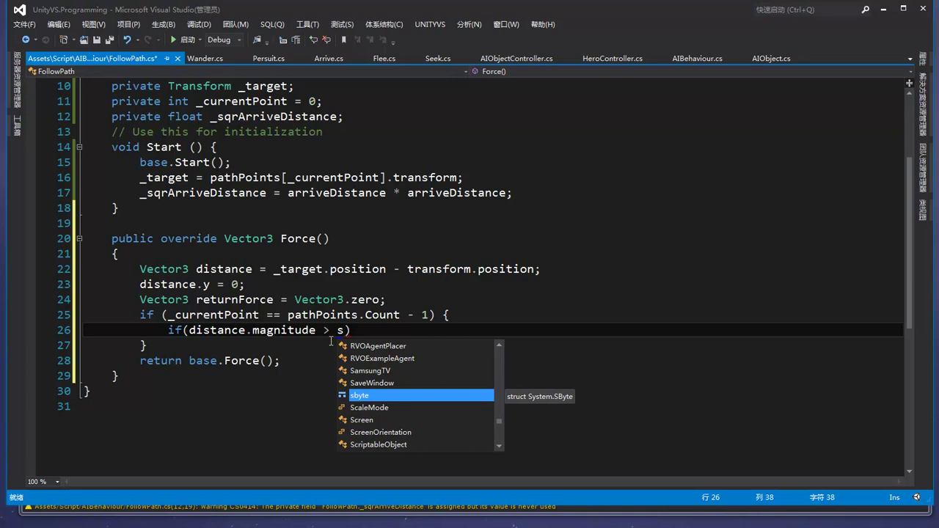
pyautogui.write('lo')
pyautogui.press('Tab')
pyautogui.press('End')
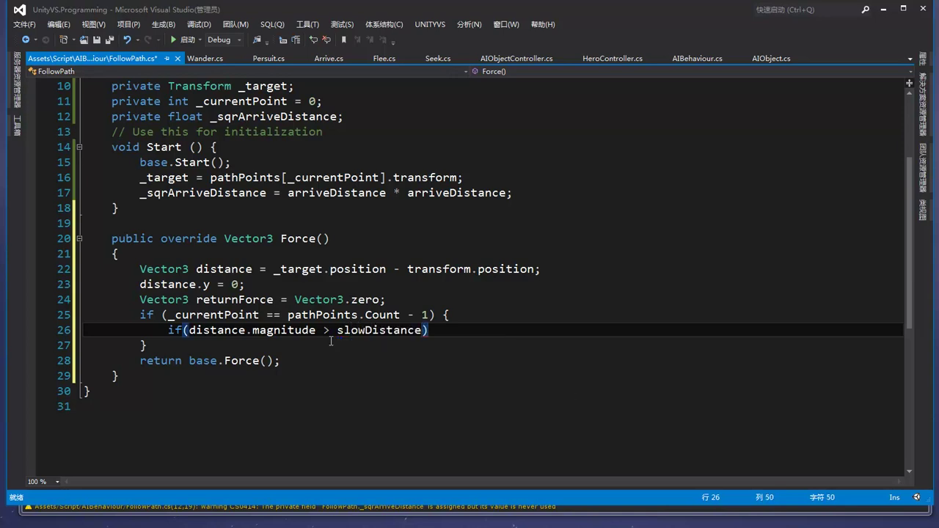
pyautogui.write('{')
pyautogui.press('Return')
pyautogui.press('Up')
# Step: Set desiredVelocity = distance.normalized * maxSpeed; inside the slowDistance block
pyautogui.write('de')
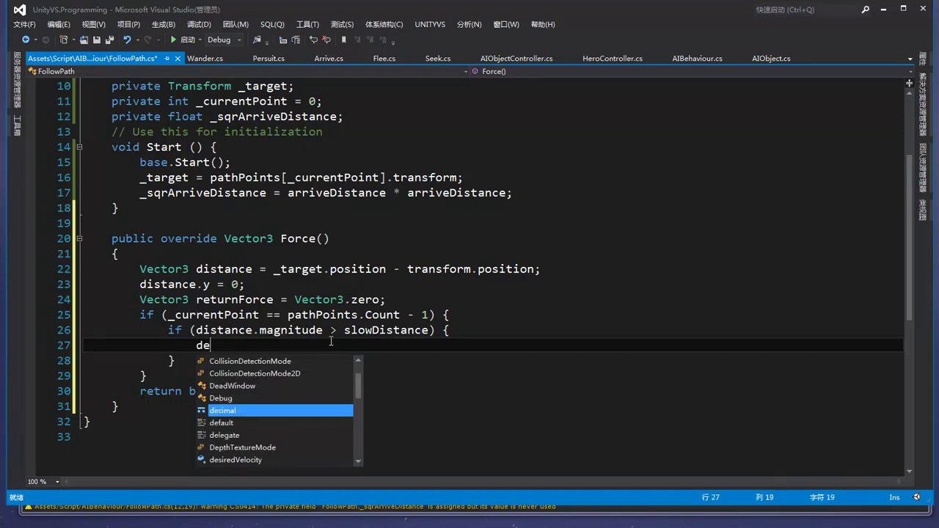
pyautogui.write('s')
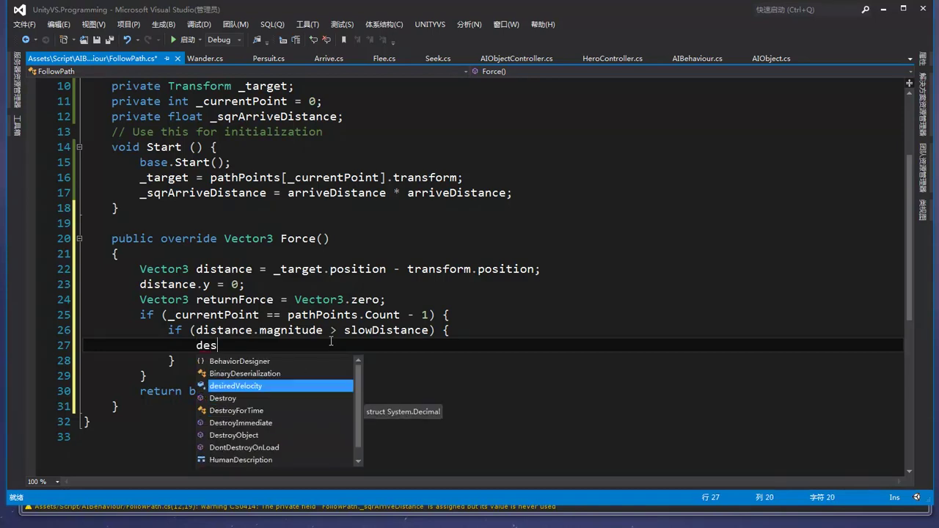
pyautogui.press('Tab')
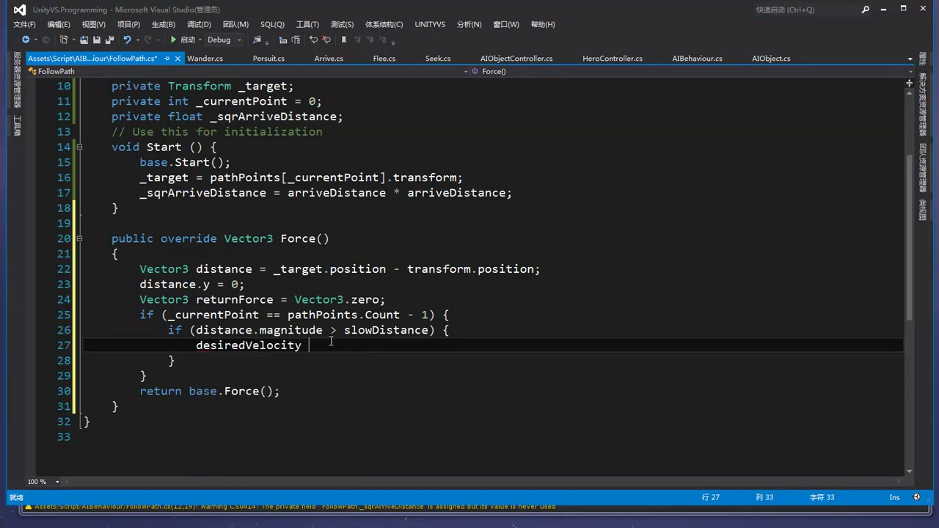
pyautogui.write('= dis')
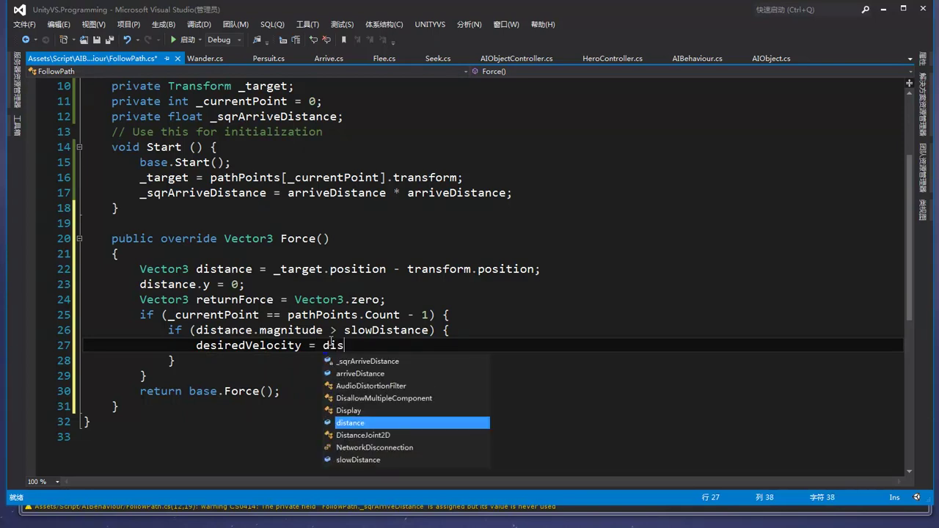
pyautogui.write('t')
pyautogui.press('Tab')
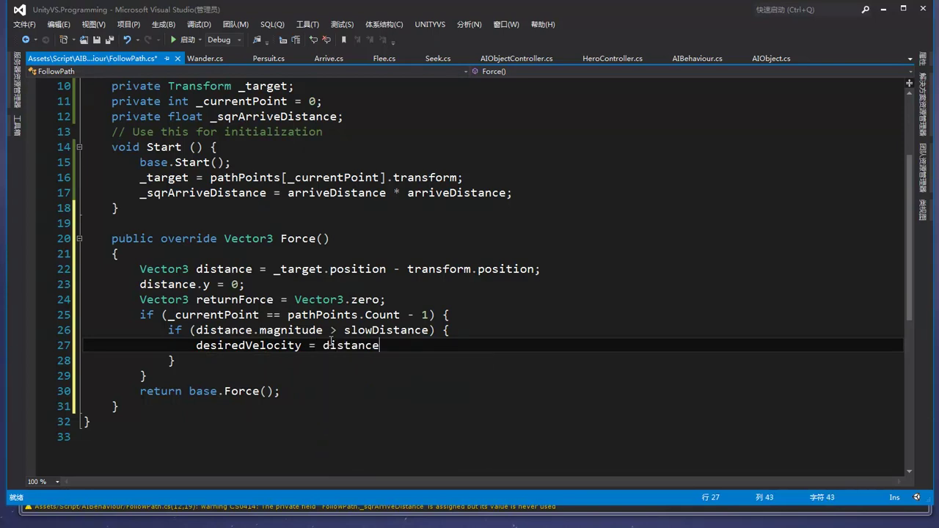
pyautogui.write('.mor')
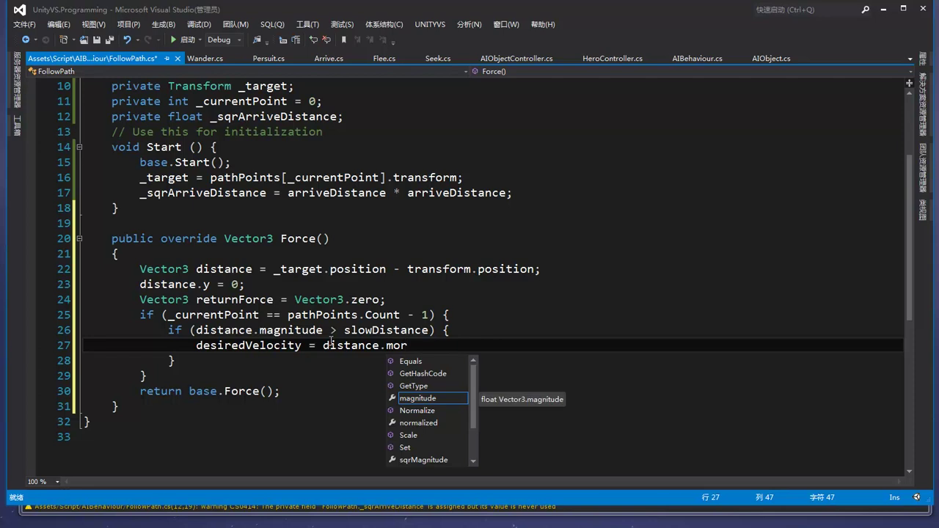
pyautogui.press('Down')
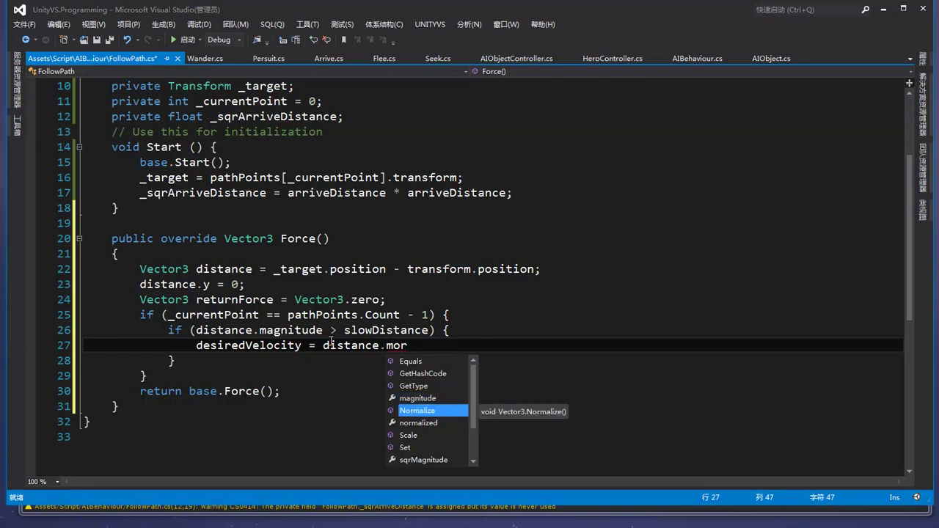
pyautogui.press('Down')
pyautogui.press('Tab')
pyautogui.write('* ma')
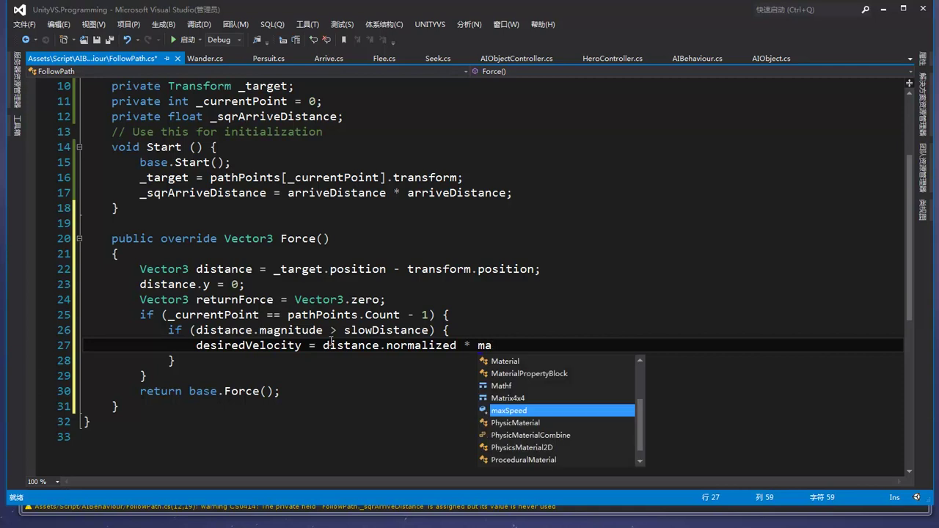
pyautogui.write('x')
pyautogui.press('Tab')
pyautogui.write(';')
pyautogui.press('Return')
# Step: Add returnForce = desiredVelocity - aiObject.velocity;, correcting a mistaken 'return' completion
pyautogui.write('ret')
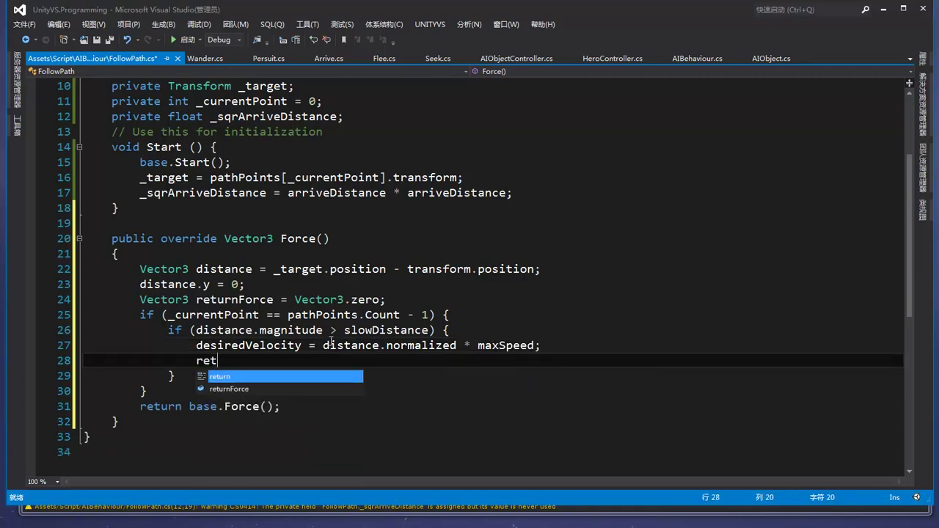
pyautogui.press('Tab')
pyautogui.press('BackSpace')
pyautogui.press('BackSpace')
pyautogui.press('BackSpace')
pyautogui.press('BackSpace')
pyautogui.press('BackSpace')
pyautogui.press('BackSpace')
pyautogui.write('ret')
pyautogui.press('Down')
pyautogui.press('Tab')
pyautogui.write('= de')
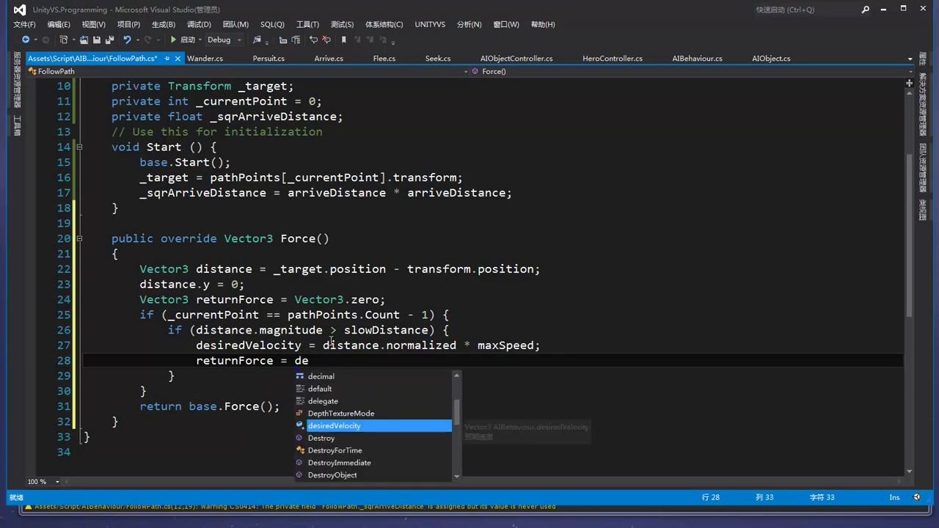
pyautogui.press('Tab')
pyautogui.write('- ai')
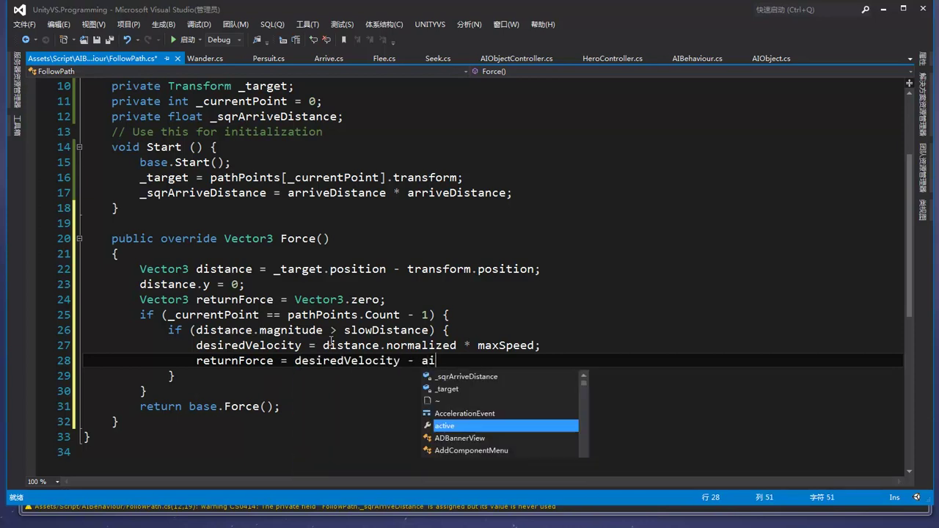
pyautogui.write('o')
pyautogui.press('Tab')
pyautogui.write('.ve')
pyautogui.press('Tab')
pyautogui.write(';')
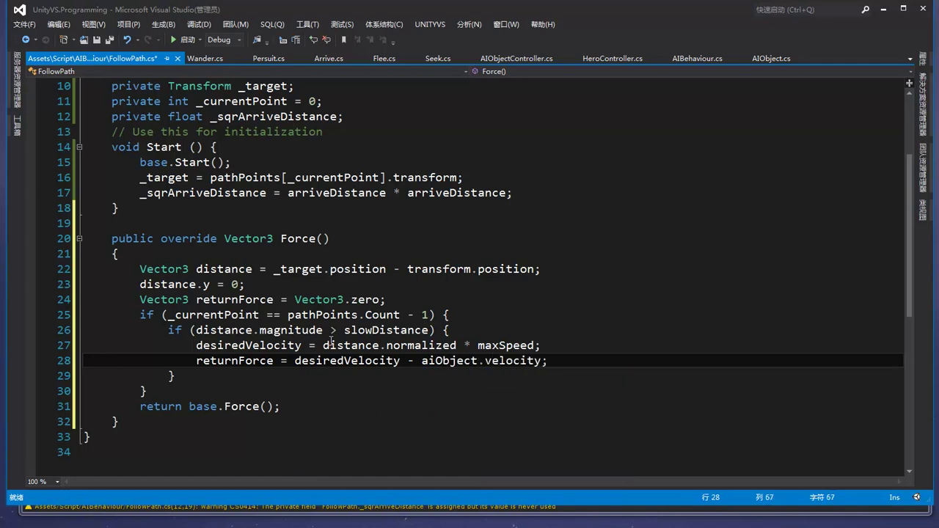
pyautogui.press('Down')
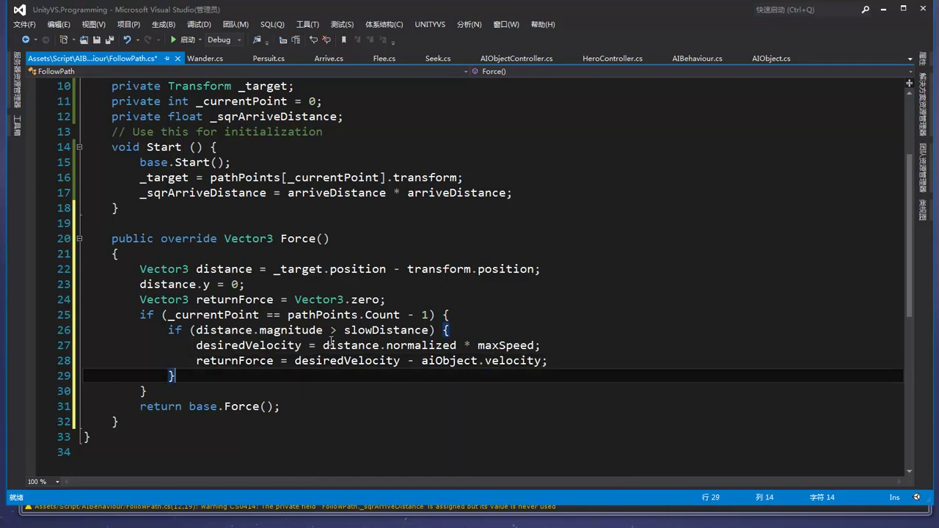
# Step: Add an inner else setting desiredVelocity = distance.normalized - aiObject
pyautogui.write('el')
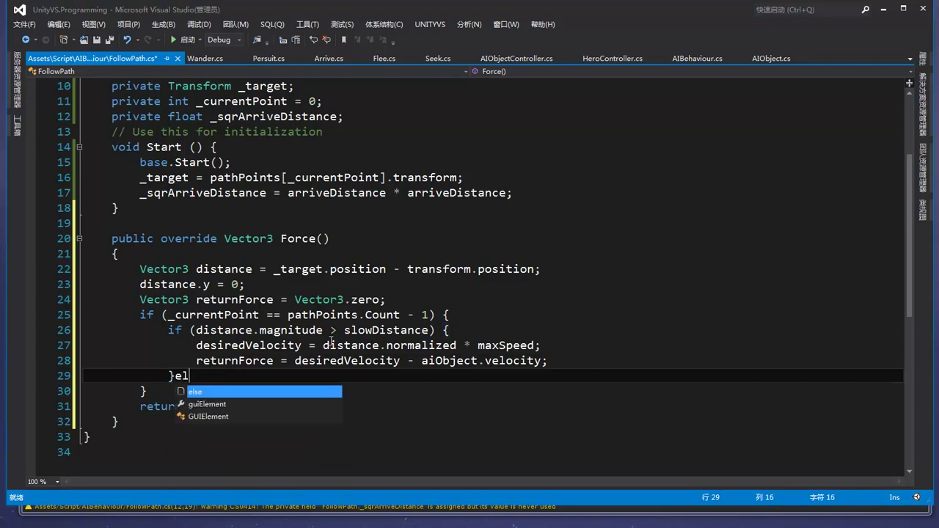
pyautogui.write('se')
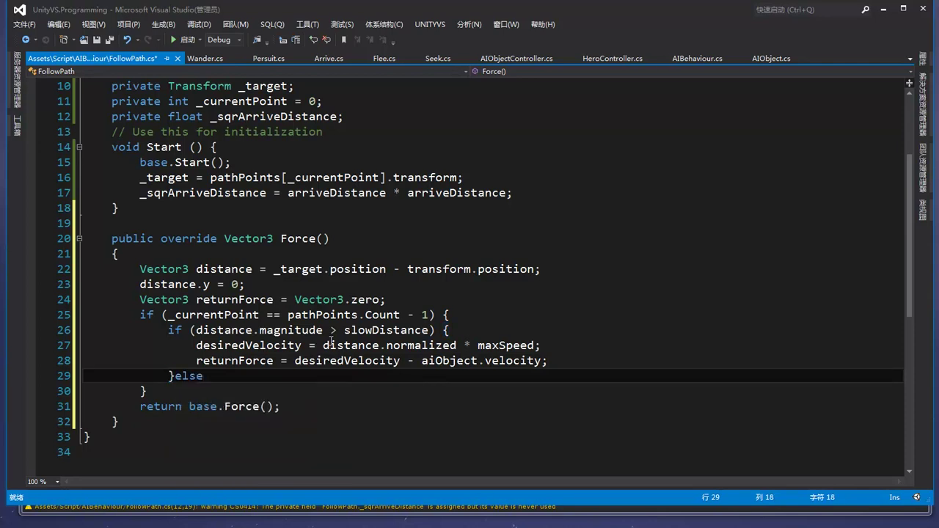
pyautogui.write(' {')
pyautogui.press('Return')
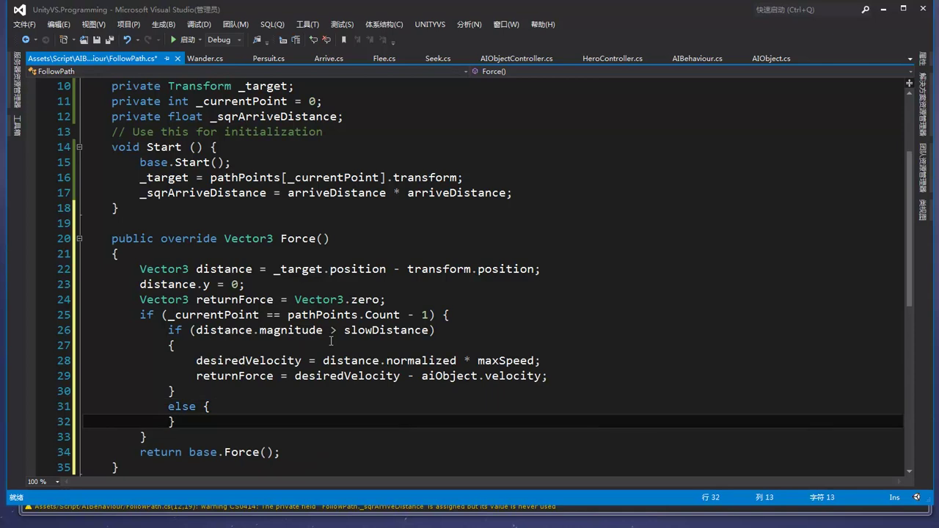
pyautogui.press('Return')
pyautogui.press('Up')
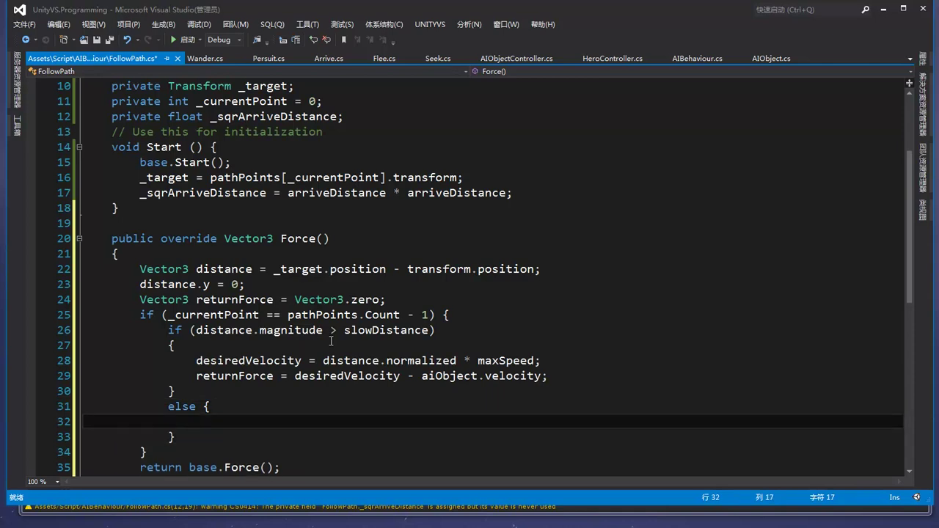
pyautogui.write('d')
pyautogui.press('Tab')
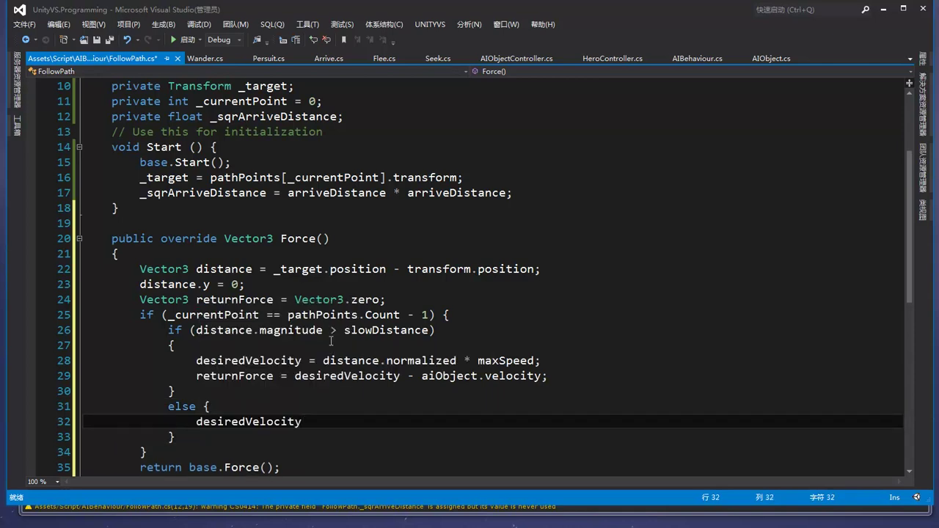
pyautogui.write('= dis')
pyautogui.press('Tab')
pyautogui.write('.')
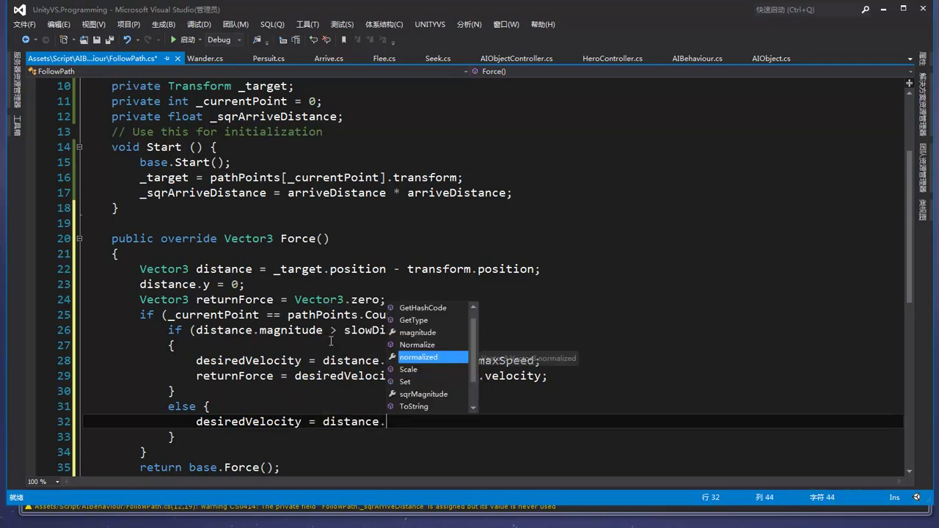
pyautogui.press('Tab')
pyautogui.write('- ')
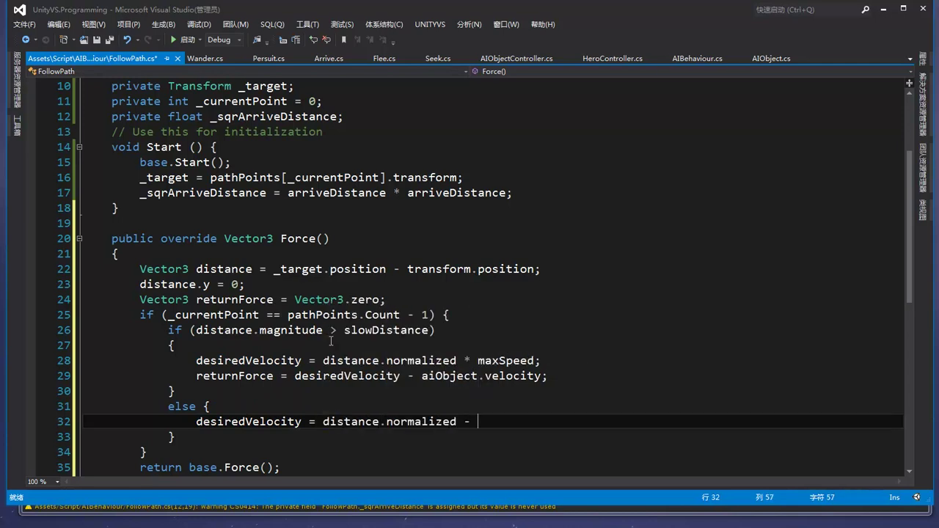
pyautogui.write('ai')
pyautogui.press('Tab')
# Step: Add an empty else block after the outer last-point if
pyautogui.click(245, 376)
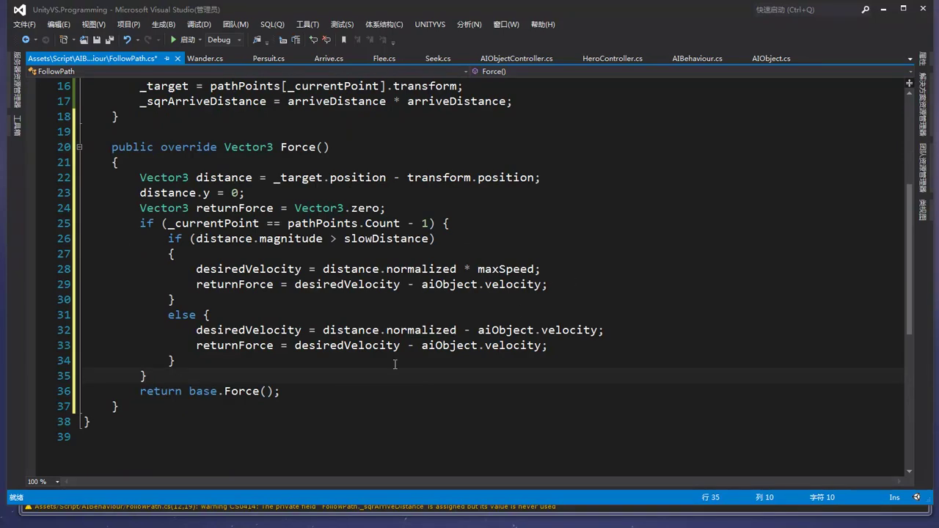
pyautogui.click(356, 378)
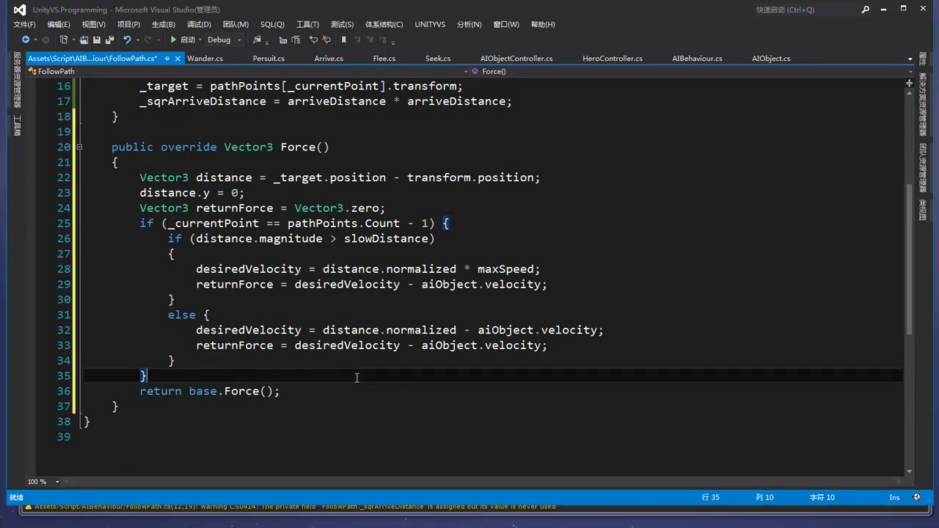
pyautogui.write('else ')
pyautogui.write('{')
pyautogui.press('Return')
pyautogui.press('Up')
# Step: In the else block, add if (distance.sqrMagnitude < _sqrArriveDistance) { }
pyautogui.scroll(-2, 479, 335)
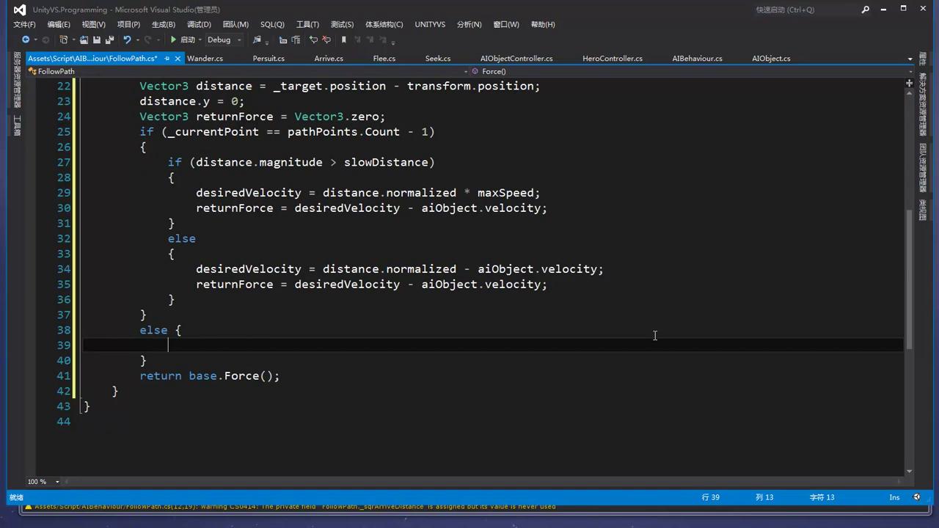
pyautogui.write('if(')
pyautogui.write('dis')
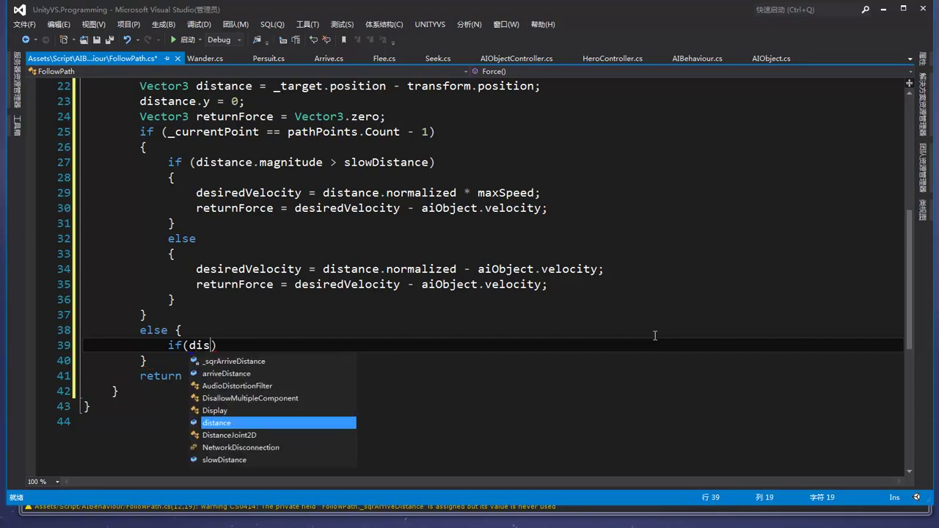
pyautogui.press('Tab')
pyautogui.write('.s')
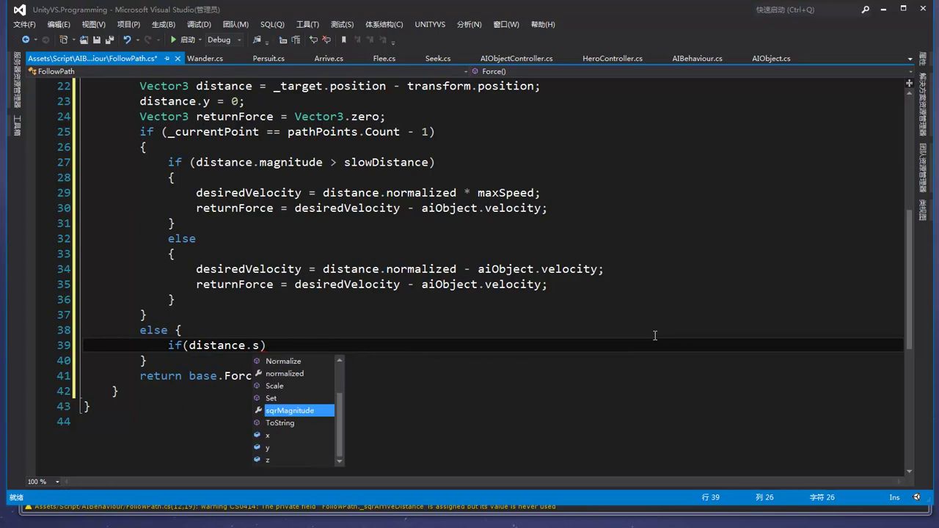
pyautogui.press('Tab')
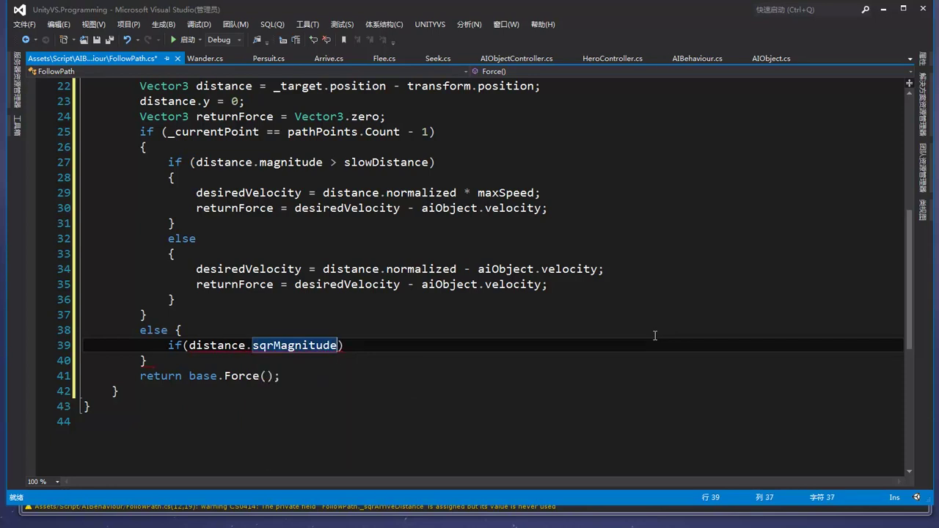
pyautogui.write('< ')
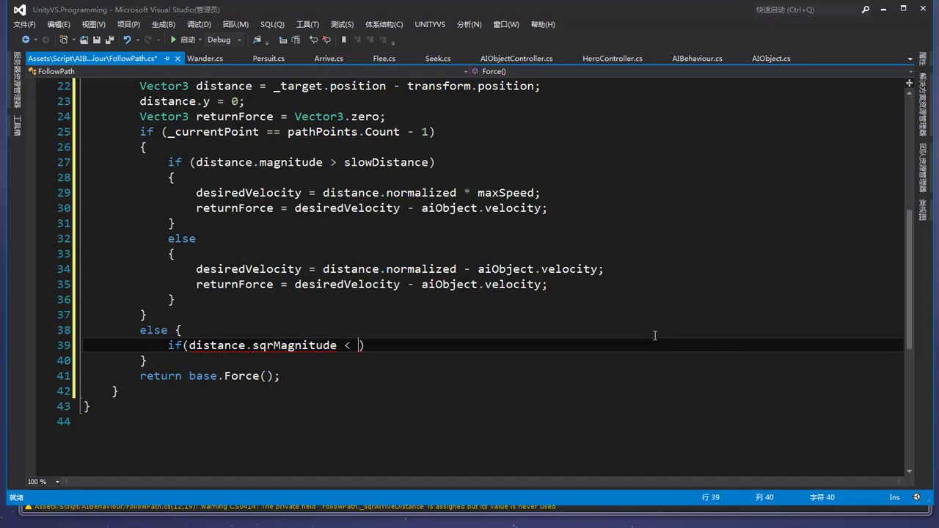
pyautogui.write('_')
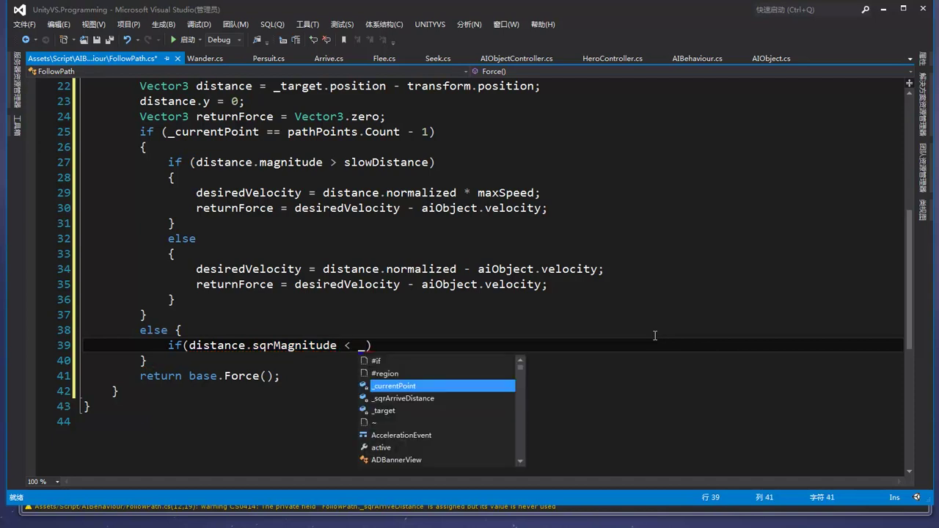
pyautogui.press('Down')
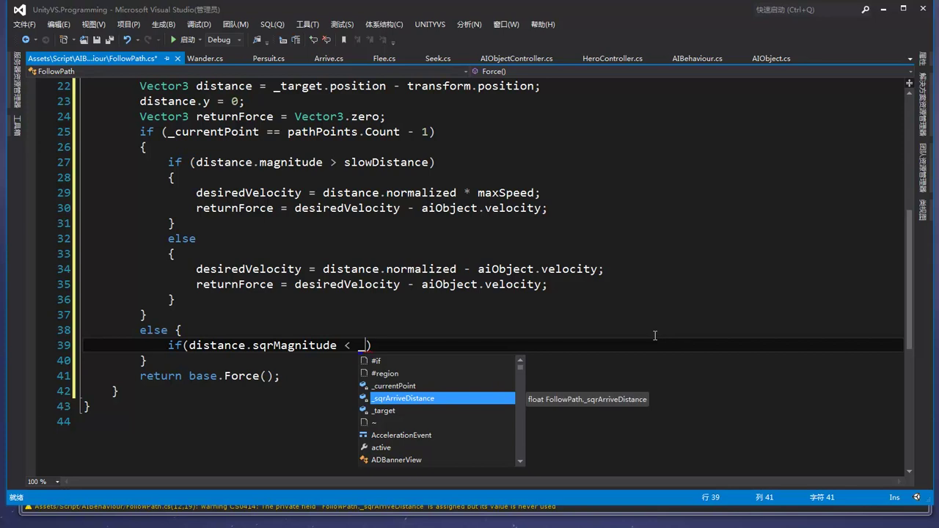
pyautogui.press('Tab')
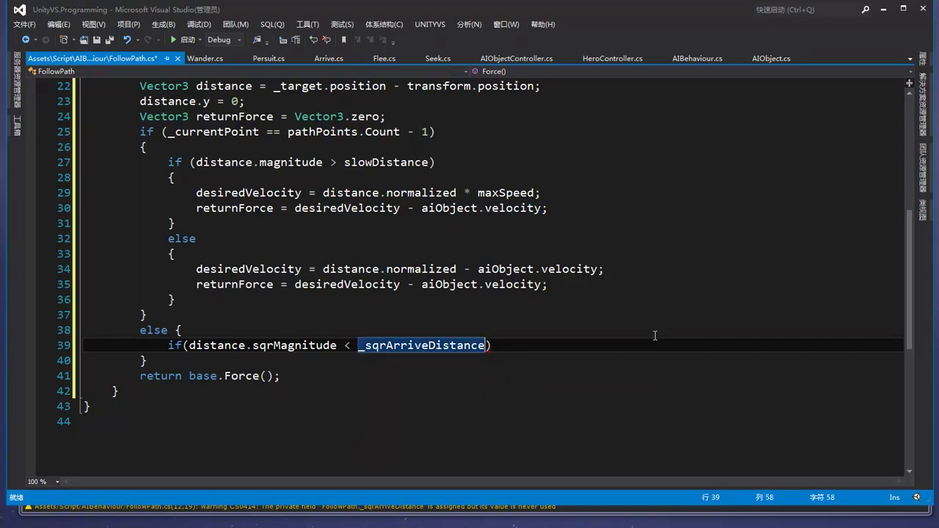
pyautogui.write(') ')
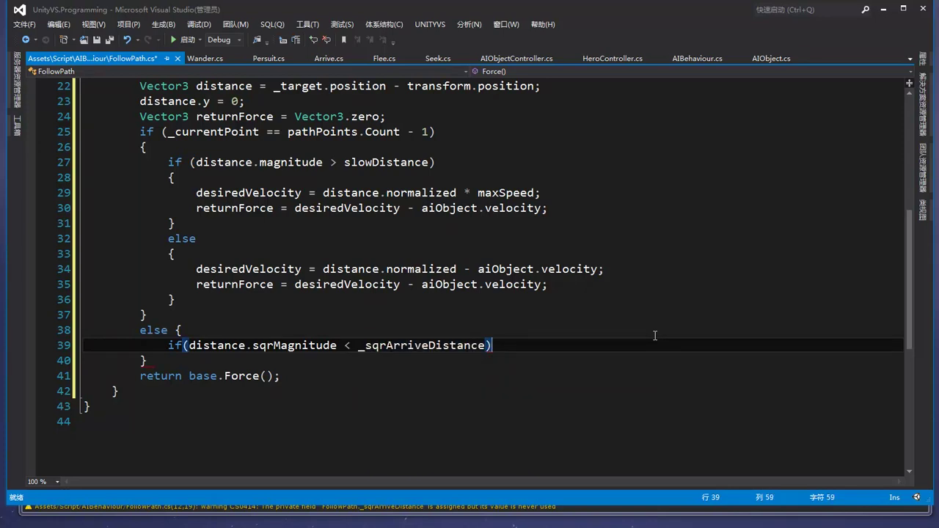
pyautogui.write('{ }')
pyautogui.press('Left')
pyautogui.press('Return')
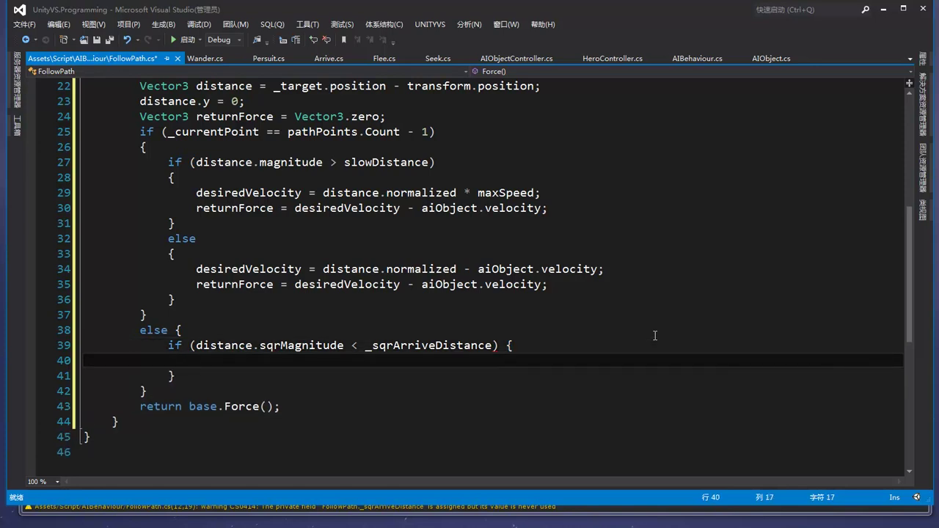
# Step: Increment _currentPoint++; inside the arrive check
pyautogui.write('_')
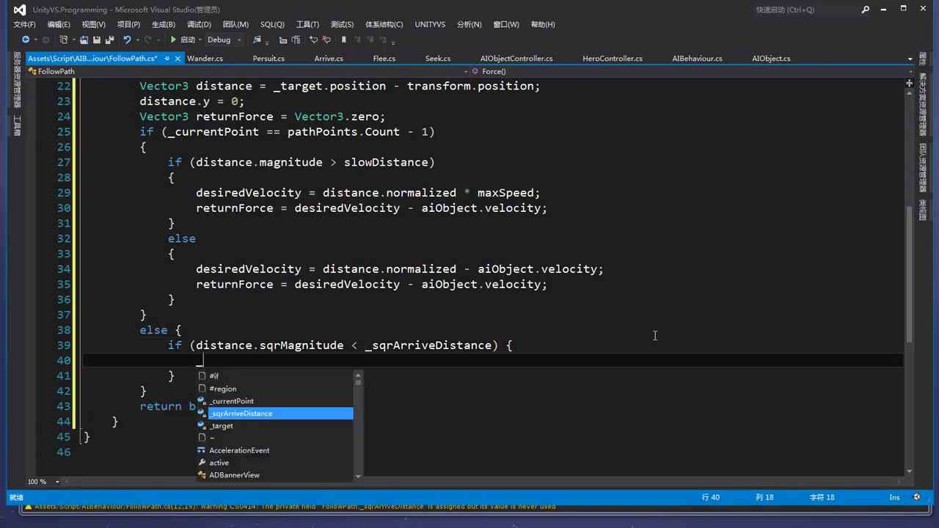
pyautogui.press('Up')
pyautogui.press('Tab')
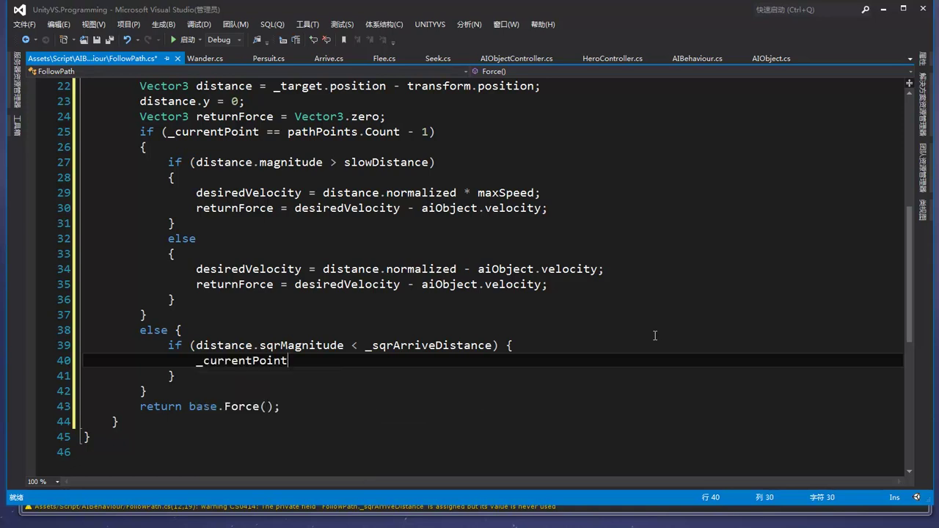
pyautogui.write('++;')
pyautogui.press('Return')
# Step: Retarget with _target = pathPoints[_currentPoint].transform; and start a new line below
pyautogui.write('_')
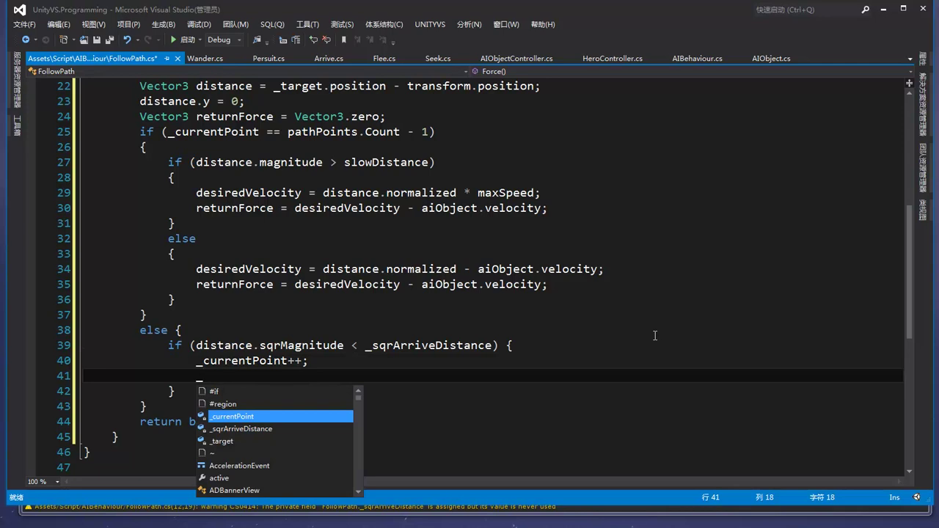
pyautogui.write('t')
pyautogui.press('Tab')
pyautogui.write('= pat')
pyautogui.press('Tab')
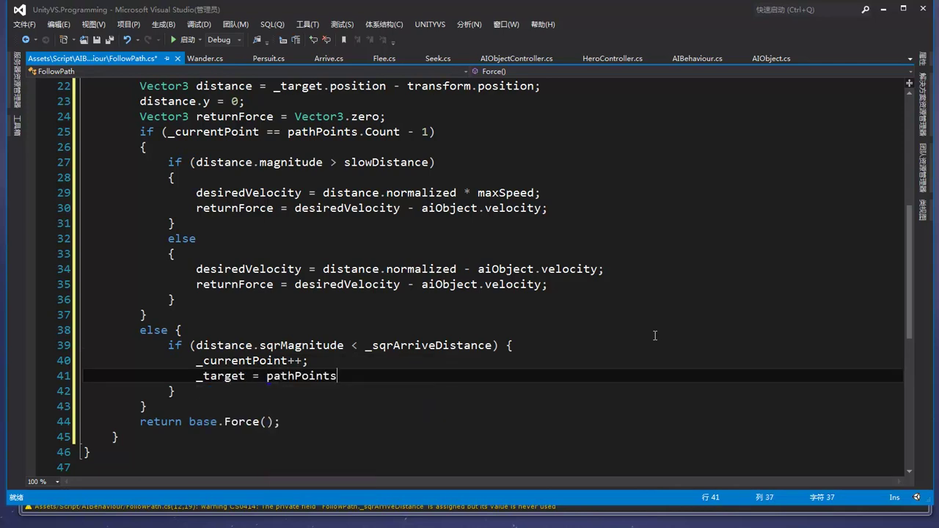
pyautogui.write('[_')
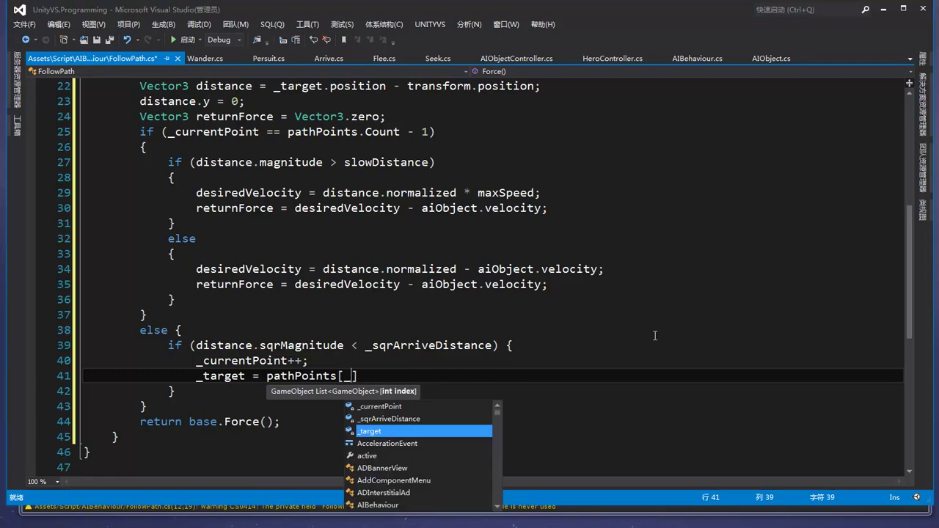
pyautogui.write('c')
pyautogui.press('Tab')
pyautogui.write('].tran')
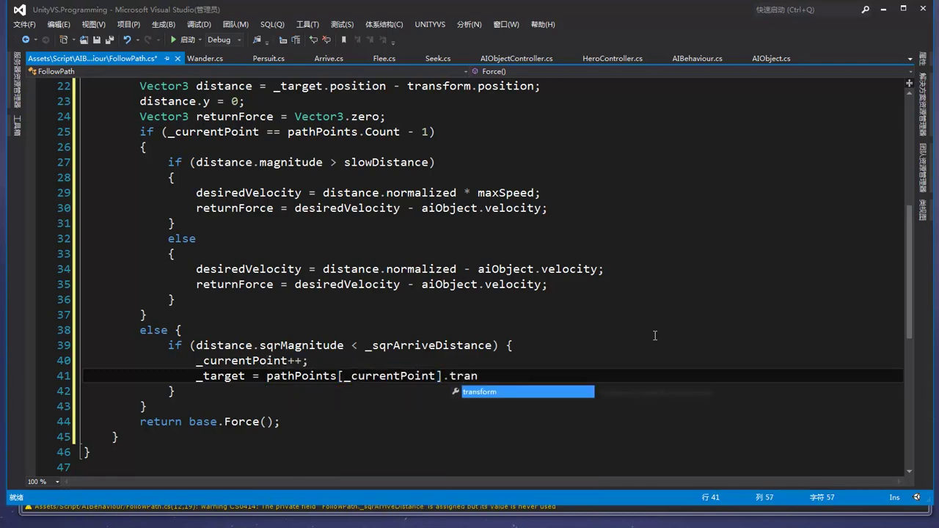
pyautogui.press('Tab')
pyautogui.write(';')
pyautogui.press('Down')
pyautogui.press('Return')
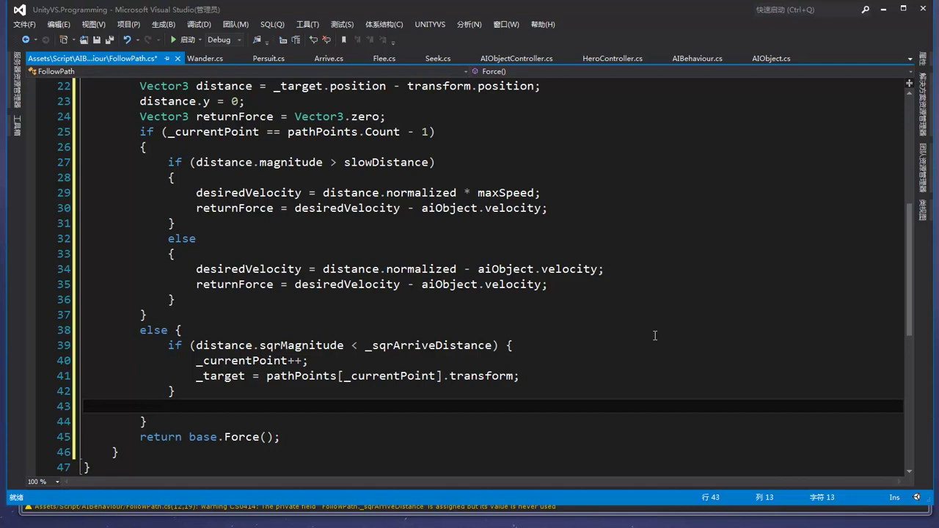
# Step: On line 43, set desiredVelocity to the normalized distance multiplied by maxSpeed
pyautogui.write('des')
pyautogui.press('Tab')
pyautogui.write('= dis')
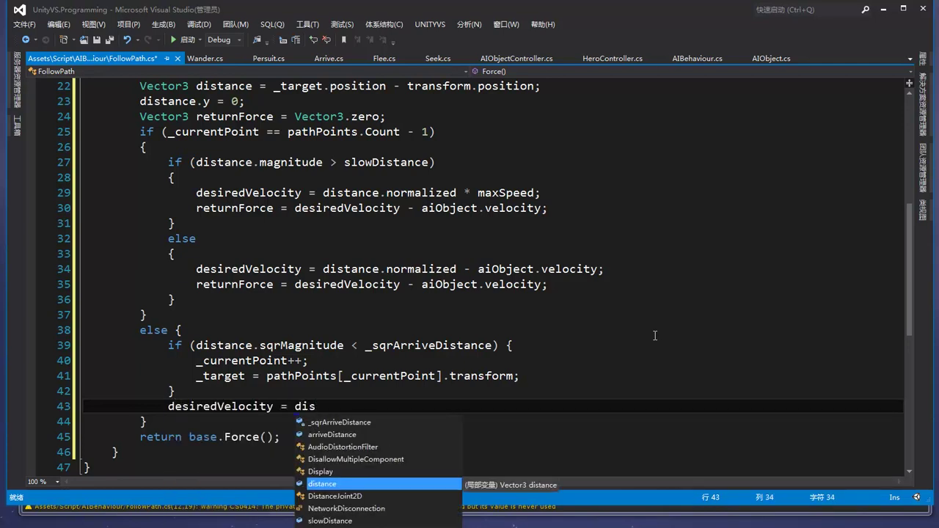
pyautogui.write('tance.')
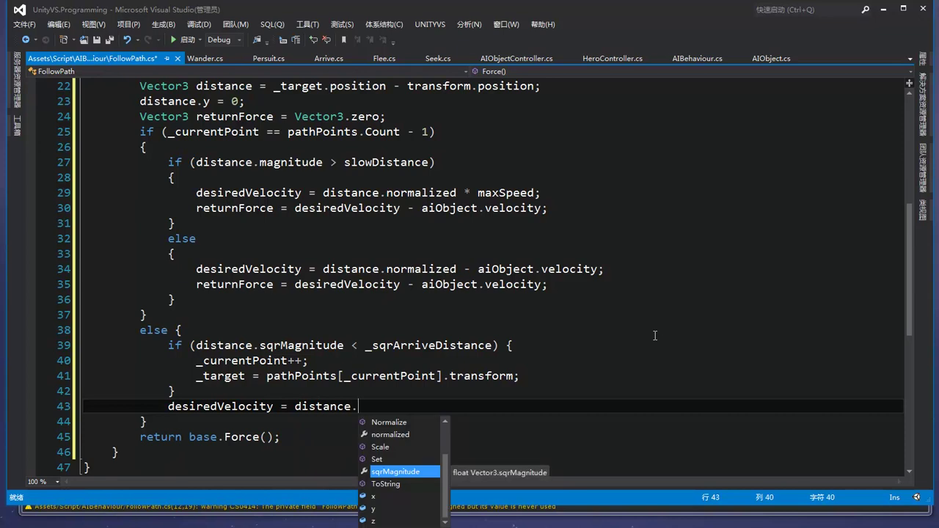
pyautogui.write('no')
pyautogui.press('BackSpace')
pyautogui.press('BackSpace')
pyautogui.write('* ')
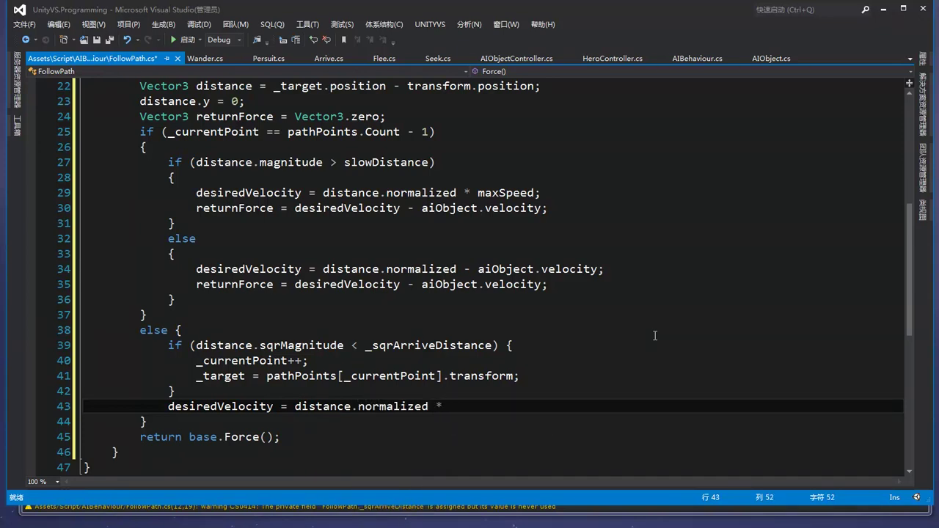
pyautogui.write('max')
pyautogui.press('Tab')
pyautogui.write(';')
pyautogui.press('Return')
# Step: Add a returnForce line using desiredVelocity and aiObject.velocity, and save FollowPath.cs
pyautogui.write('ret')
pyautogui.press('Tab')
pyautogui.write('= d')
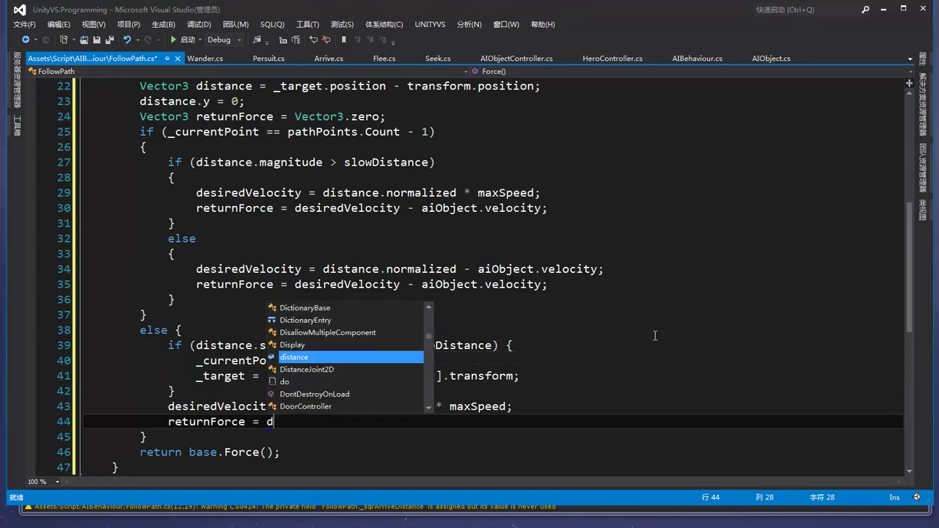
pyautogui.write('es')
pyautogui.press('Tab')
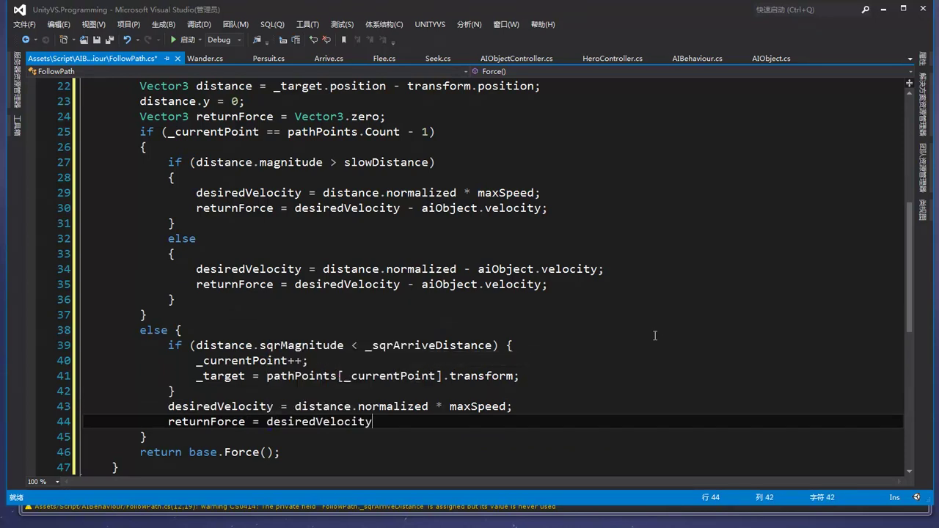
pyautogui.write(' - aiObject.v')
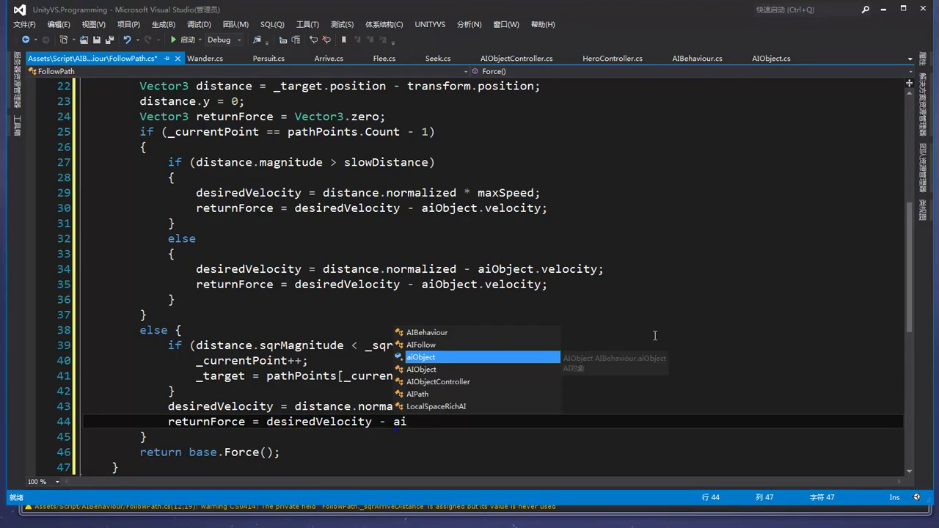
pyautogui.press('Tab')
pyautogui.write('.v')
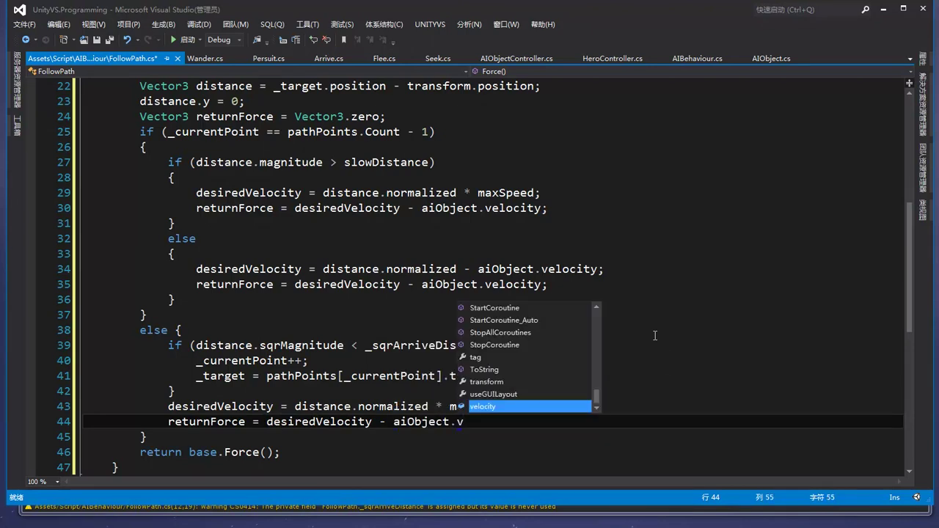
pyautogui.press('Tab')
pyautogui.write(';')
pyautogui.hotkey('ctrl', 's')
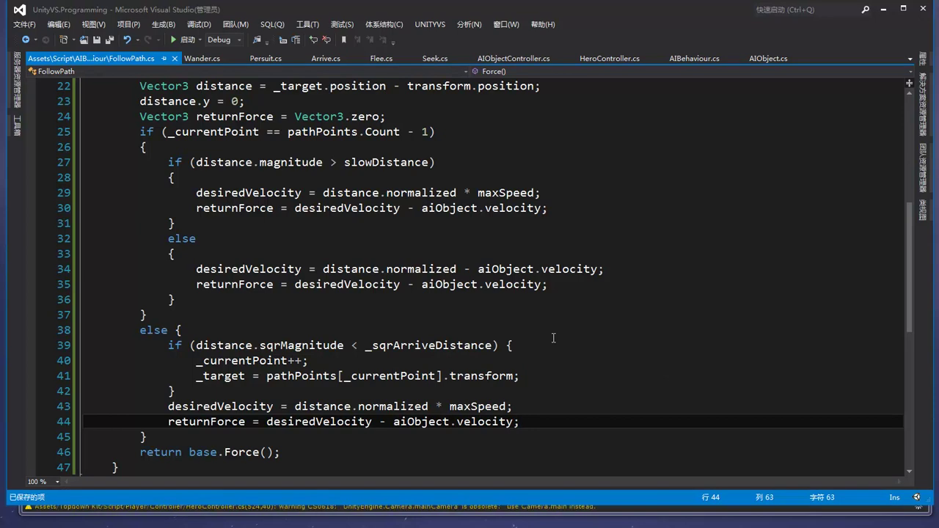
# Step: Replace base.Force() on line 46 with returnForce
pyautogui.scroll(-1, 550, 339)
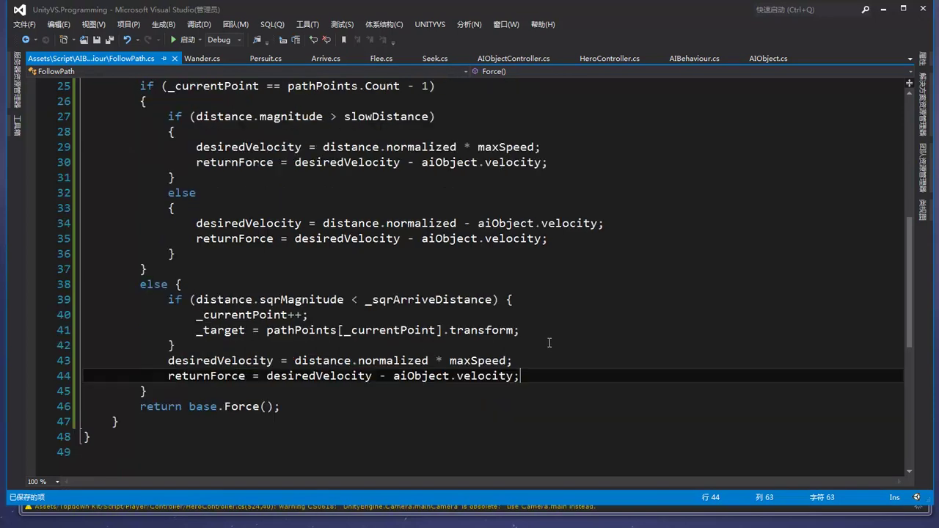
pyautogui.moveTo(274, 407); pyautogui.dragTo(189, 407)
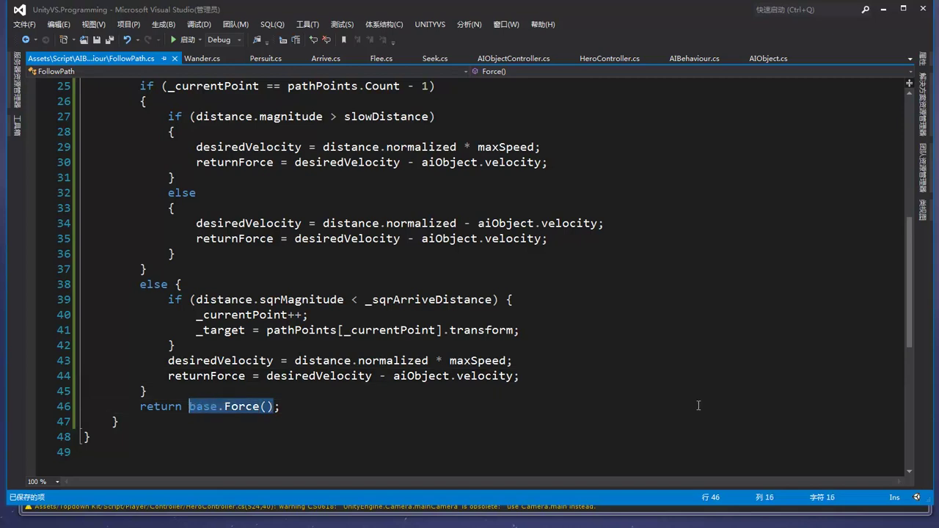
pyautogui.write('return')
pyautogui.press('Tab')
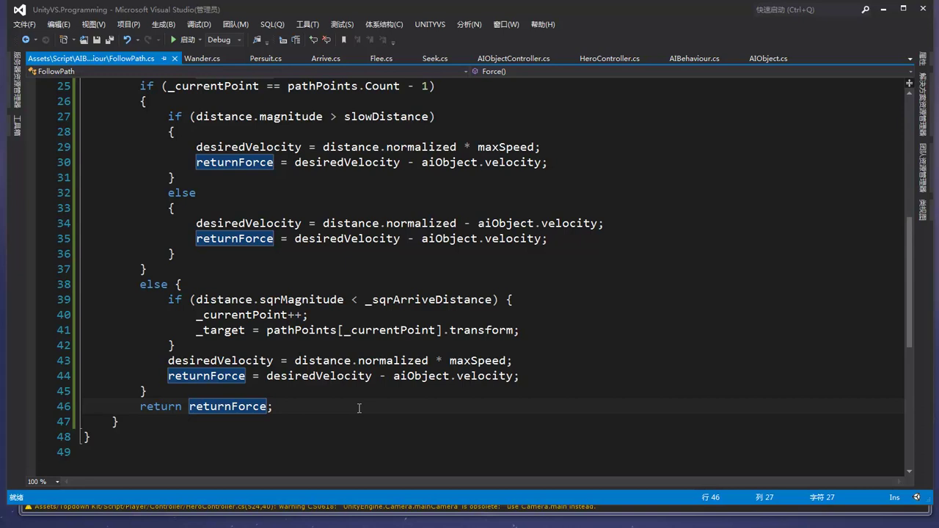
# Step: Switch to Unity, delete enemies 2, 3 and 4, and select enemy 1
pyautogui.click(884, 11)
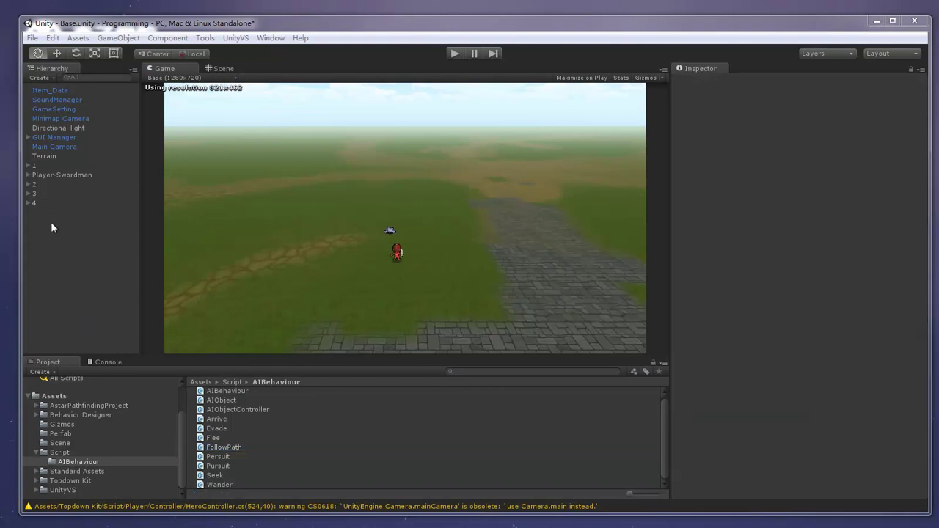
pyautogui.click(43, 185)
pyautogui.keyDown('shift'); pyautogui.click(40, 202); pyautogui.keyUp('shift')
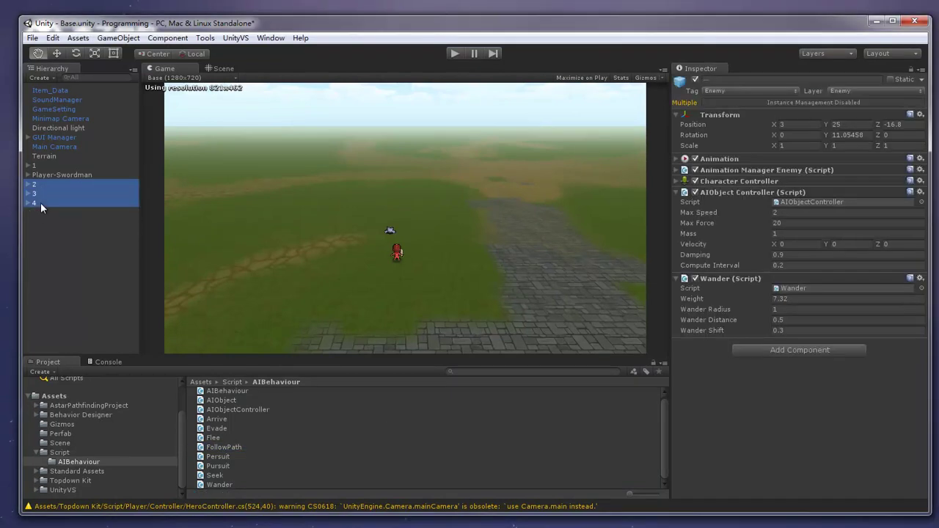
pyautogui.press('Delete')
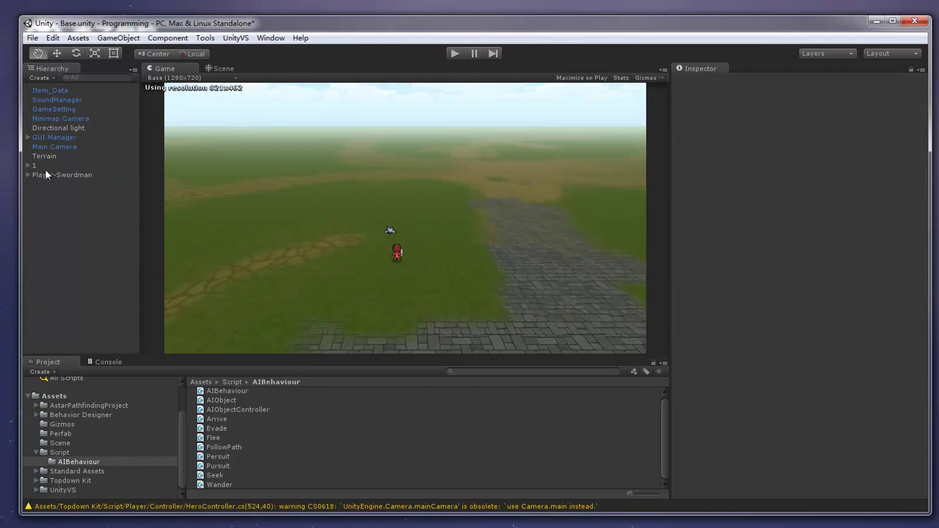
pyautogui.click(45, 166)
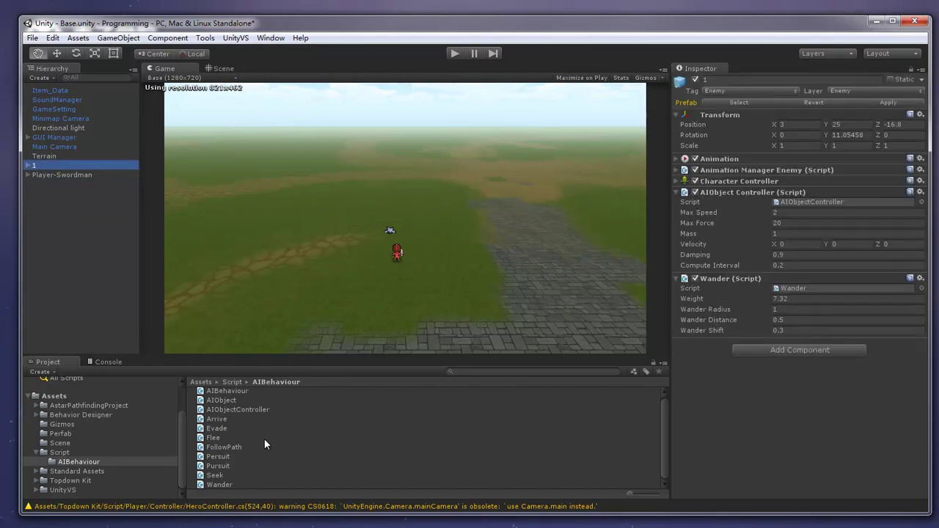
# Step: Swap enemy 1's Wander script for FollowPath with 4 path points and slow distance 5
pyautogui.moveTo(217, 450); pyautogui.dragTo(816, 288)
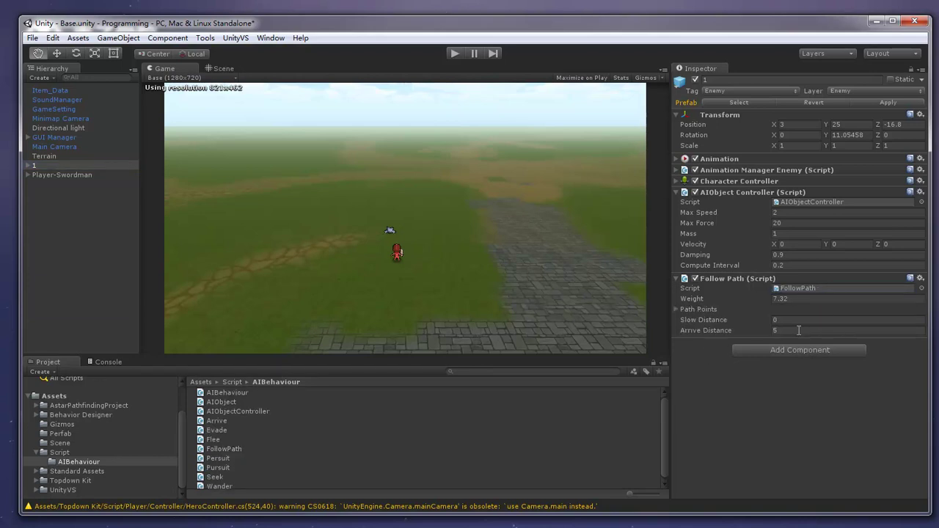
pyautogui.click(679, 309)
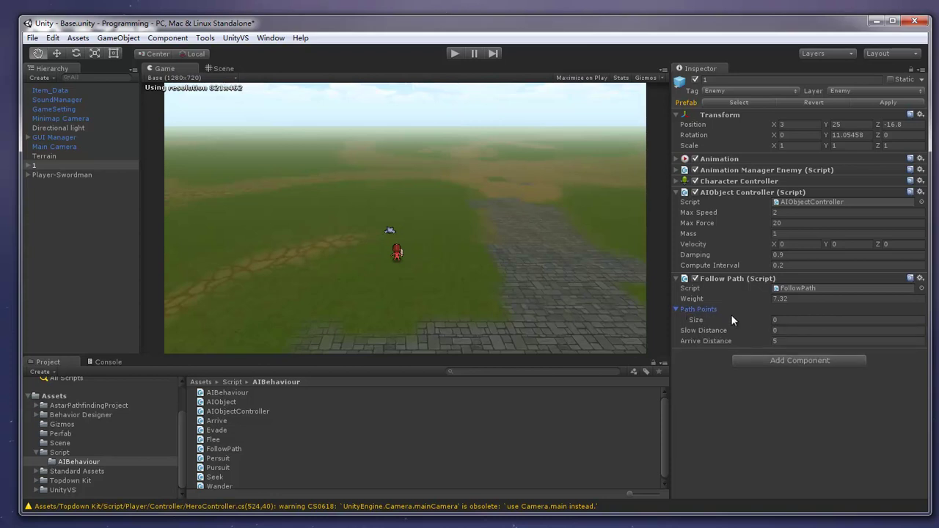
pyautogui.click(793, 319)
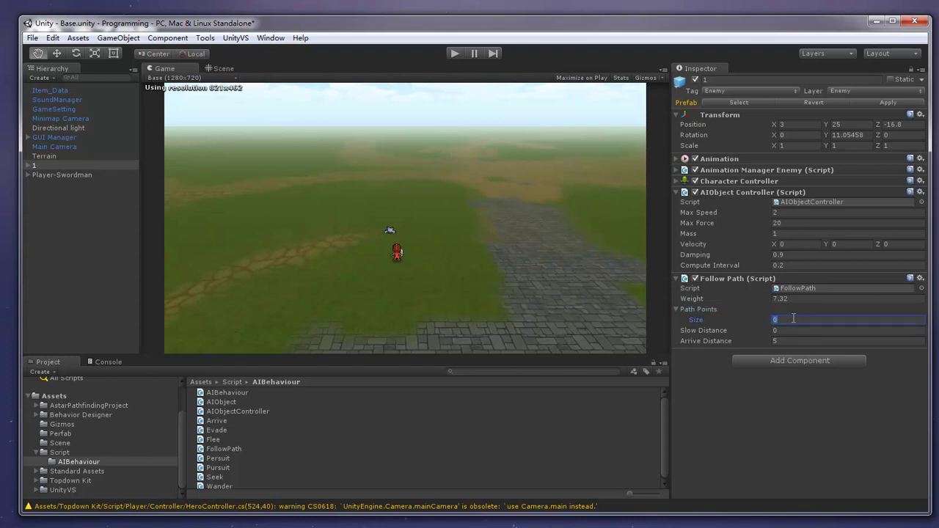
pyautogui.write('4')
pyautogui.press('Return')
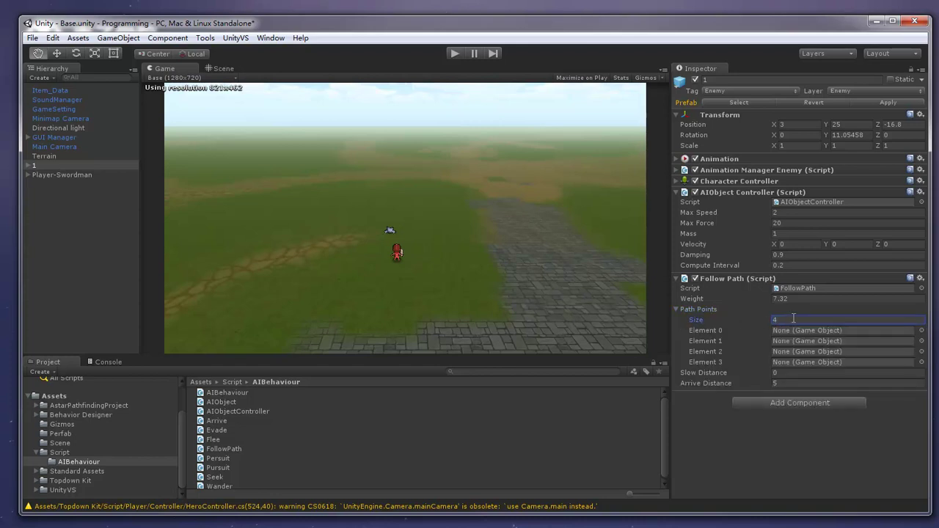
pyautogui.click(798, 373)
pyautogui.write('5')
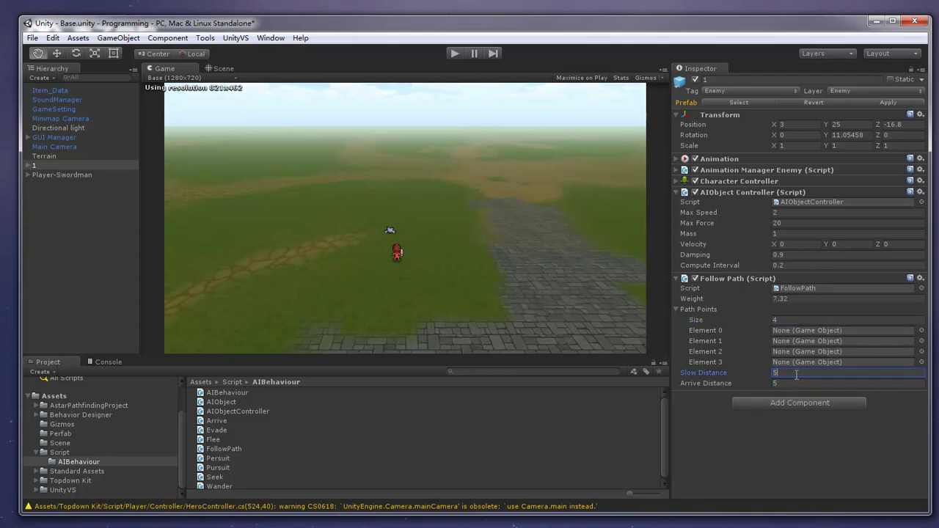
pyautogui.click(795, 383)
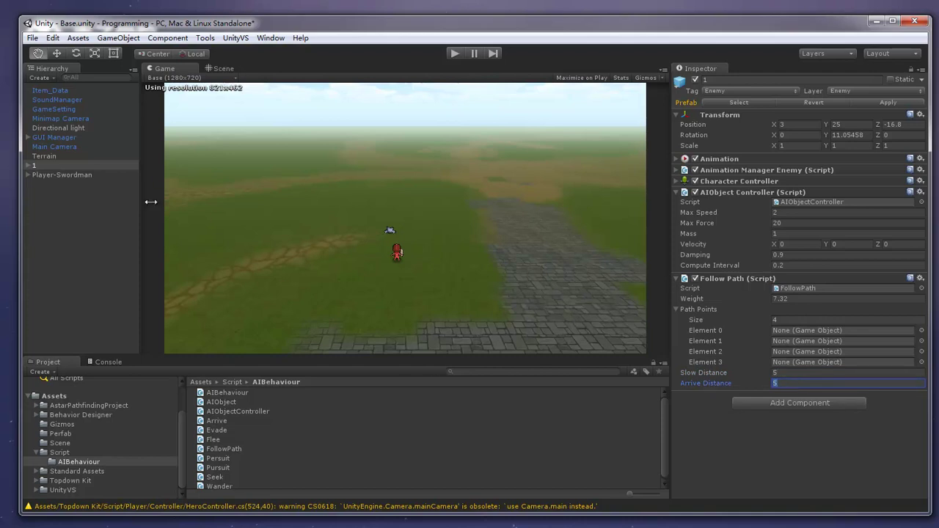
pyautogui.click(82, 228)
# Step: Create a 3D sphere and move it back along the path in the Scene view
pyautogui.click(47, 77)
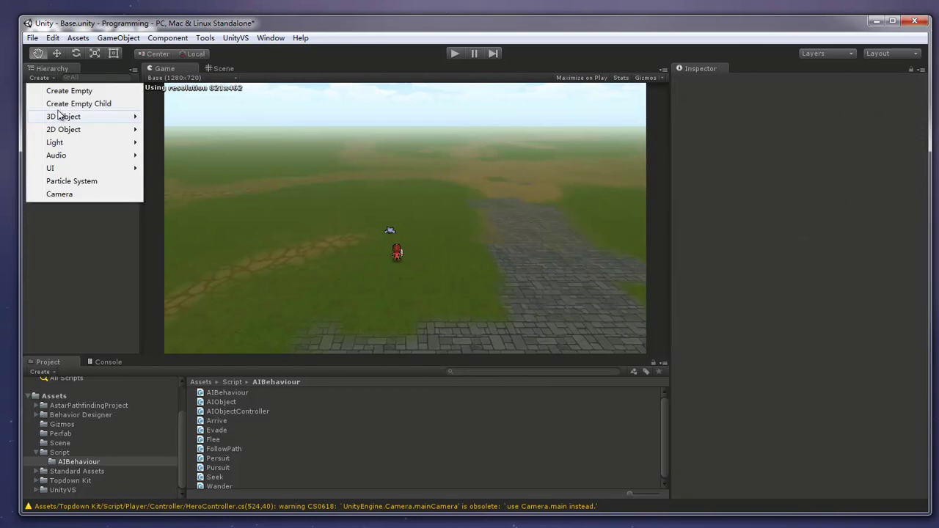
pyautogui.moveTo(86, 128)
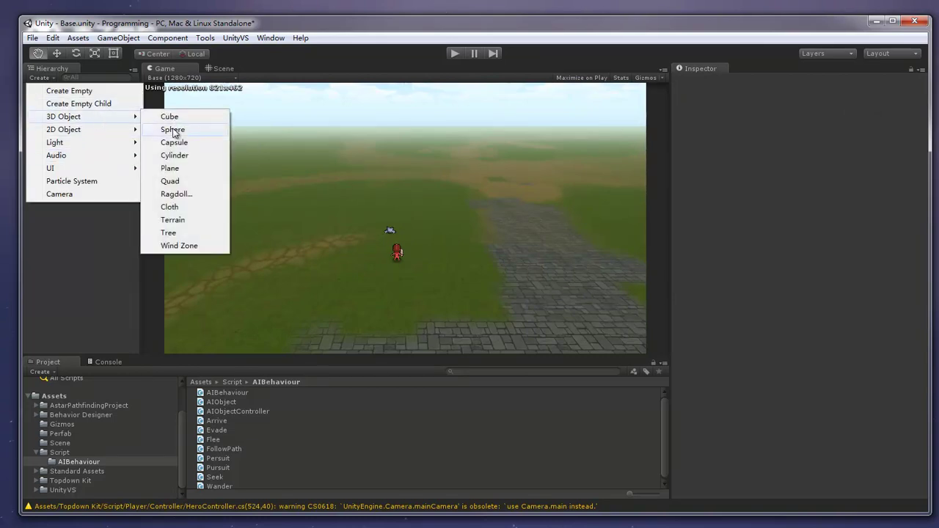
pyautogui.click(175, 130)
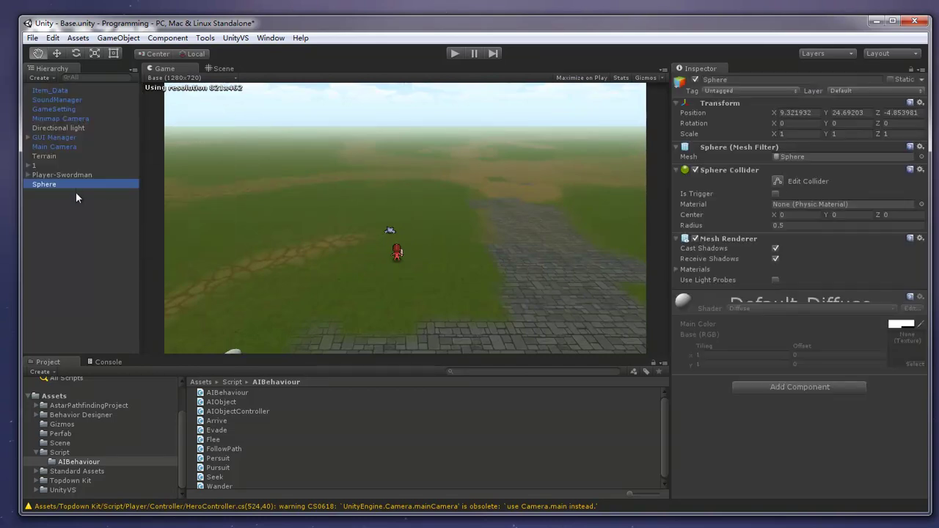
pyautogui.click(221, 70)
pyautogui.press('f')
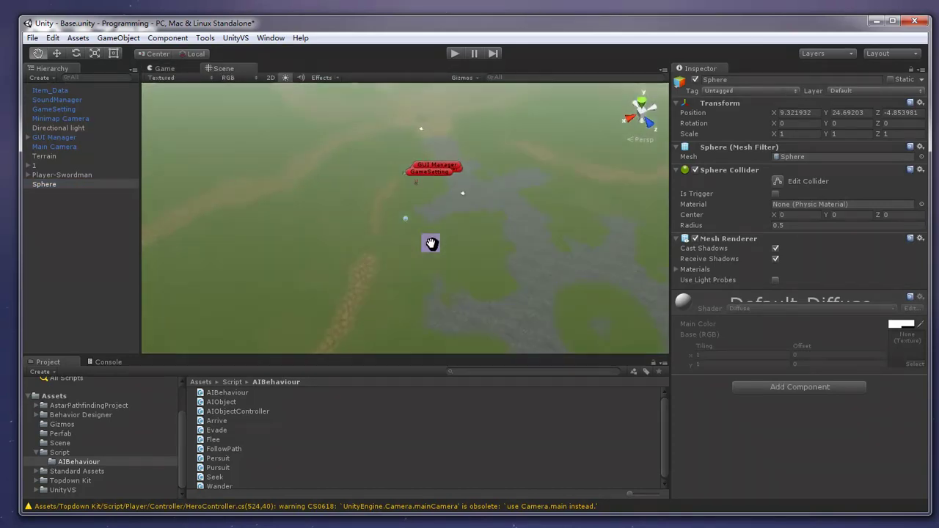
pyautogui.press('w')
pyautogui.moveTo(403, 220); pyautogui.dragTo(409, 125)
pyautogui.press('f')
# Step: Duplicate the sphere three times and spread the copies to different spots along the path
pyautogui.click(56, 185)
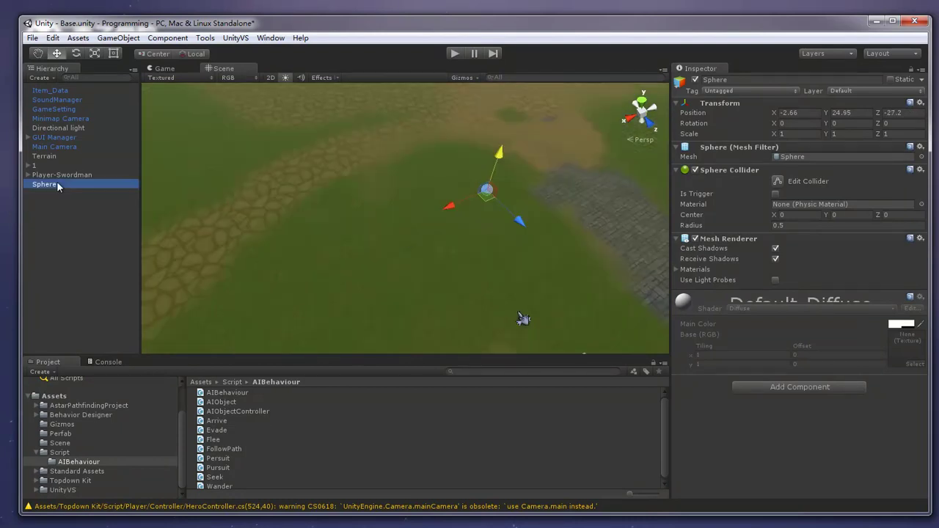
pyautogui.hotkey('ctrl', 'd')
pyautogui.hotkey('ctrl', 'd')
pyautogui.hotkey('ctrl', 'd')
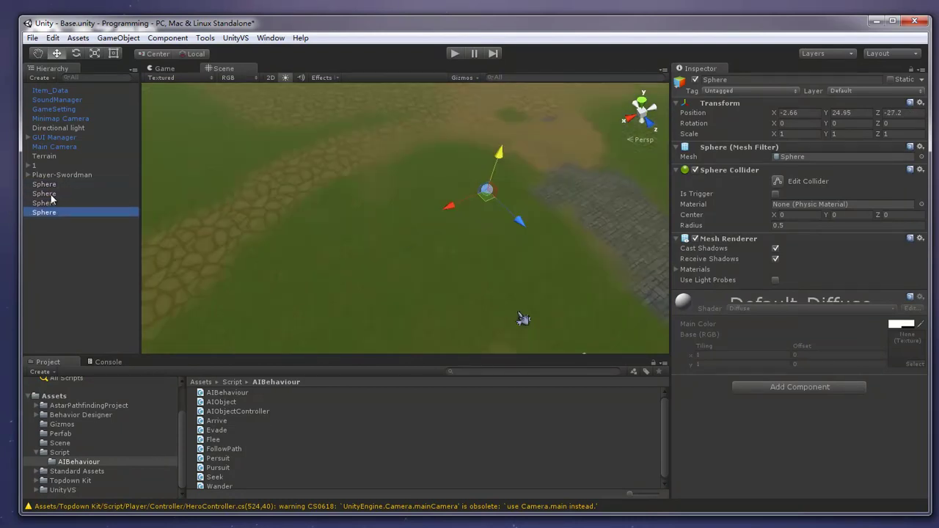
pyautogui.click(51, 194)
pyautogui.moveTo(521, 222)
pyautogui.mouseDown()
pyautogui.moveTo(349, 115)
pyautogui.moveTo(294, 127)
pyautogui.mouseUp()
pyautogui.press('q')
pyautogui.moveTo(387, 204); pyautogui.dragTo(438, 235)
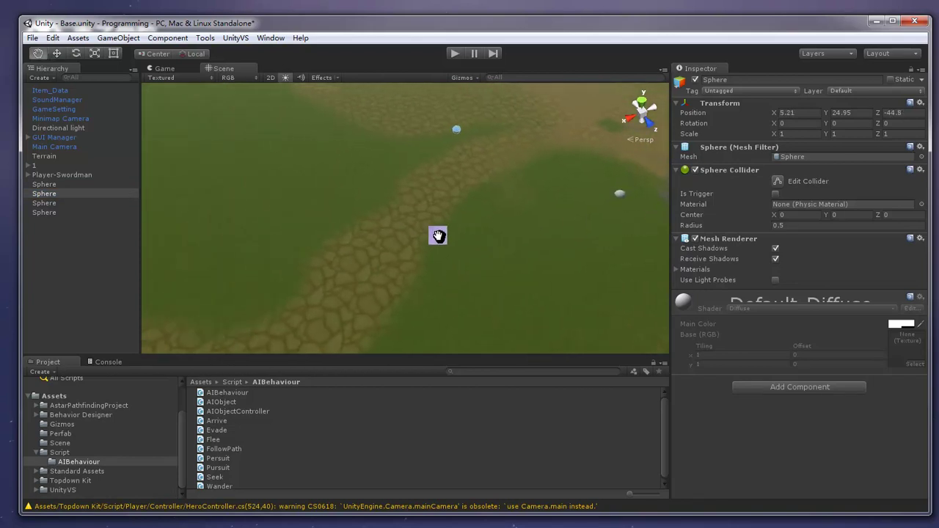
pyautogui.click(61, 205)
pyautogui.press('w')
pyautogui.moveTo(592, 212)
pyautogui.mouseDown()
pyautogui.moveTo(485, 301)
pyautogui.moveTo(428, 287)
pyautogui.mouseUp()
pyautogui.scroll(-3, 486, 299)
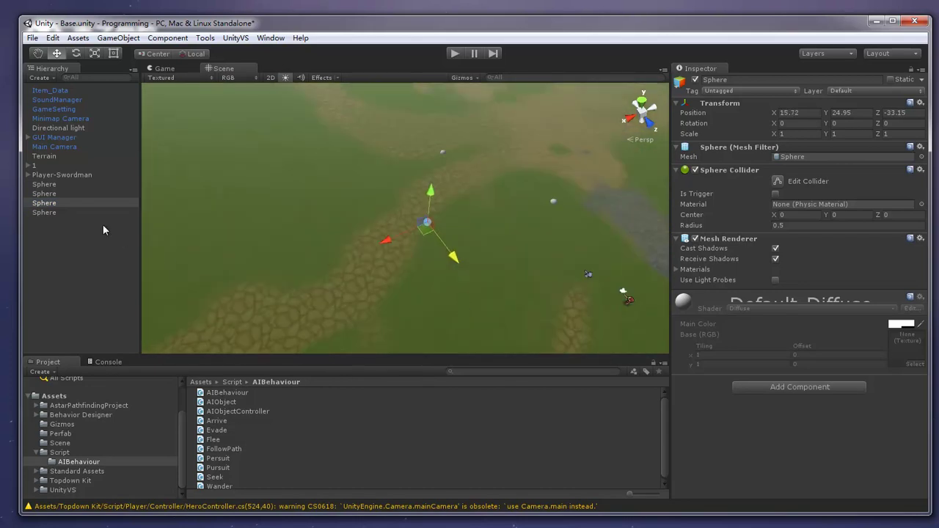
pyautogui.click(121, 212)
pyautogui.moveTo(563, 233)
pyautogui.mouseDown()
pyautogui.moveTo(405, 310)
pyautogui.moveTo(388, 307)
pyautogui.mouseUp()
pyautogui.click(457, 311)
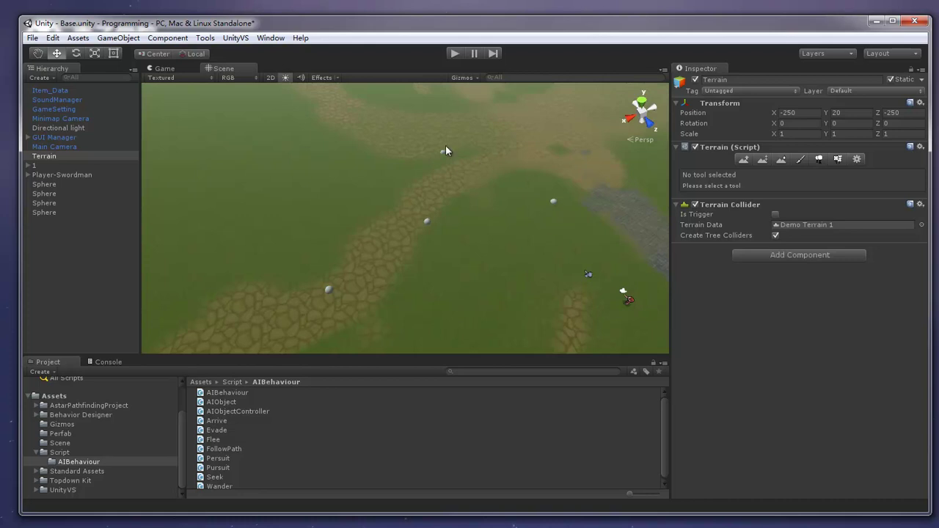
# Step: Select all four waypoint spheres and remove their Sphere Collider component
pyautogui.click(50, 186)
pyautogui.keyDown('shift'); pyautogui.click(51, 212); pyautogui.keyUp('shift')
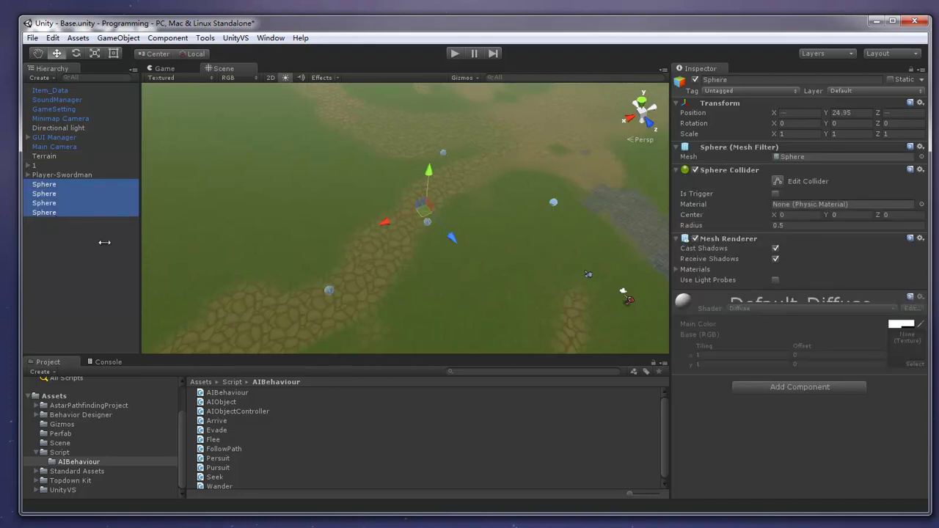
pyautogui.rightClick(752, 171)
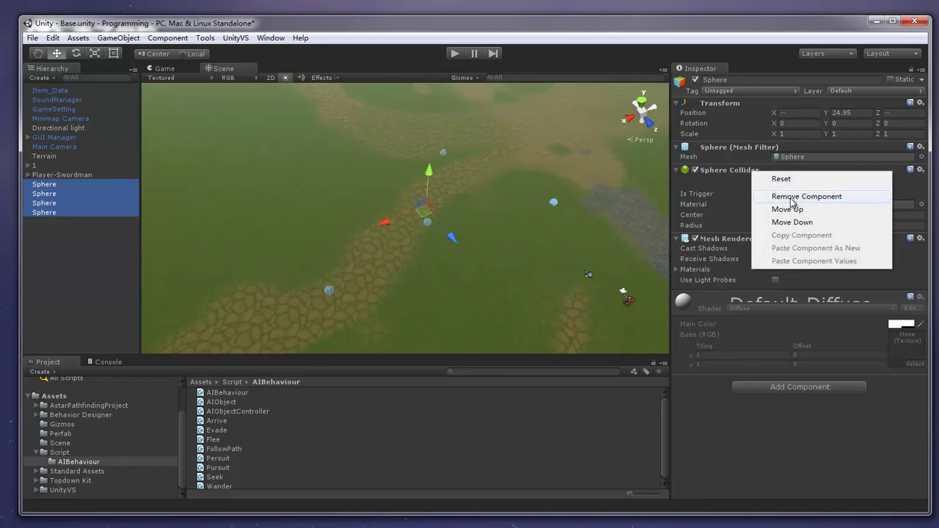
pyautogui.click(786, 196)
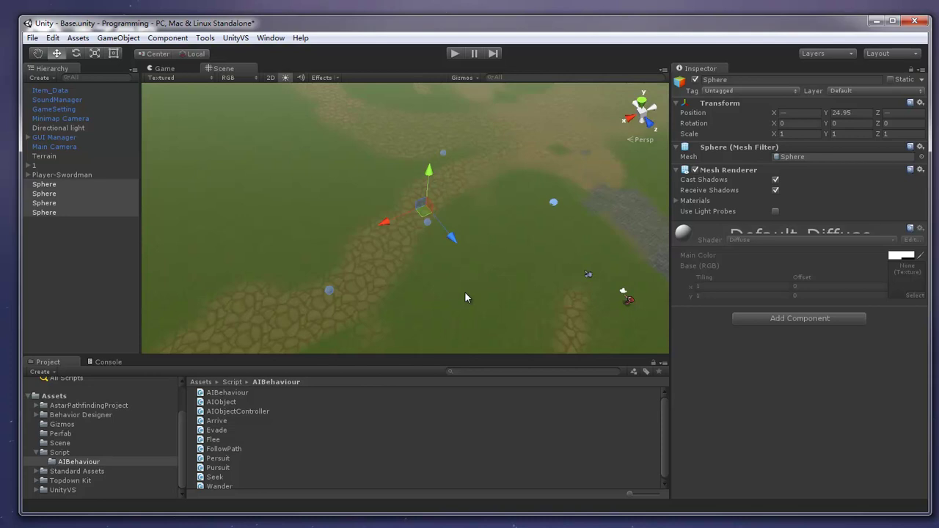
pyautogui.click(459, 330)
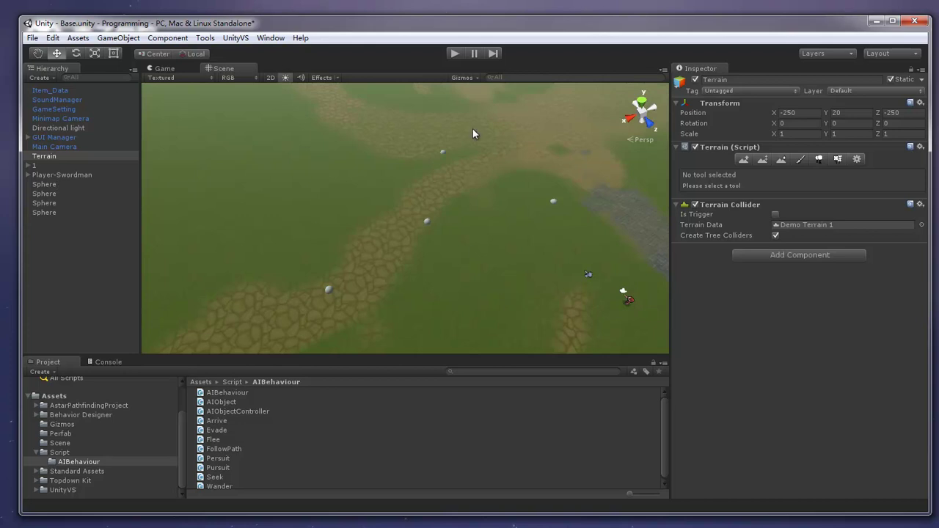
# Step: Play the game and walk the swordsman hero across the grassland
pyautogui.click(456, 53)
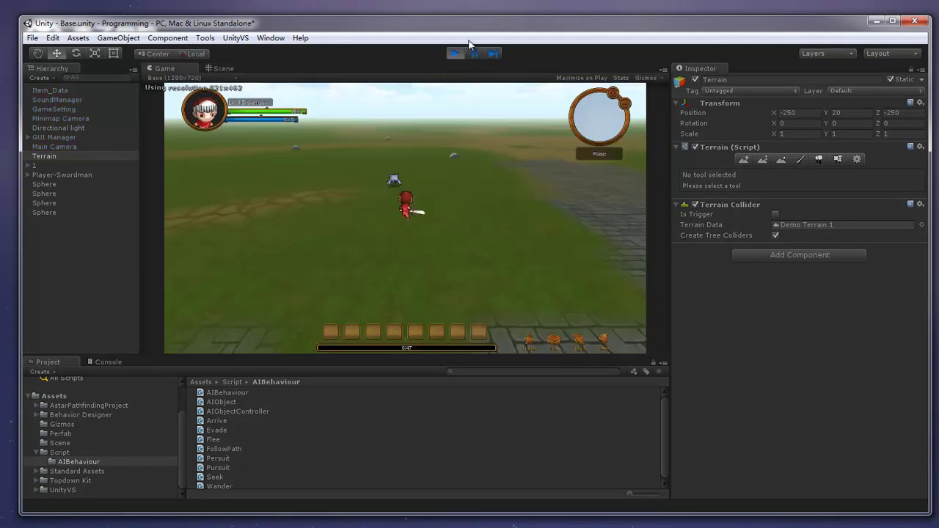
pyautogui.click(362, 212)
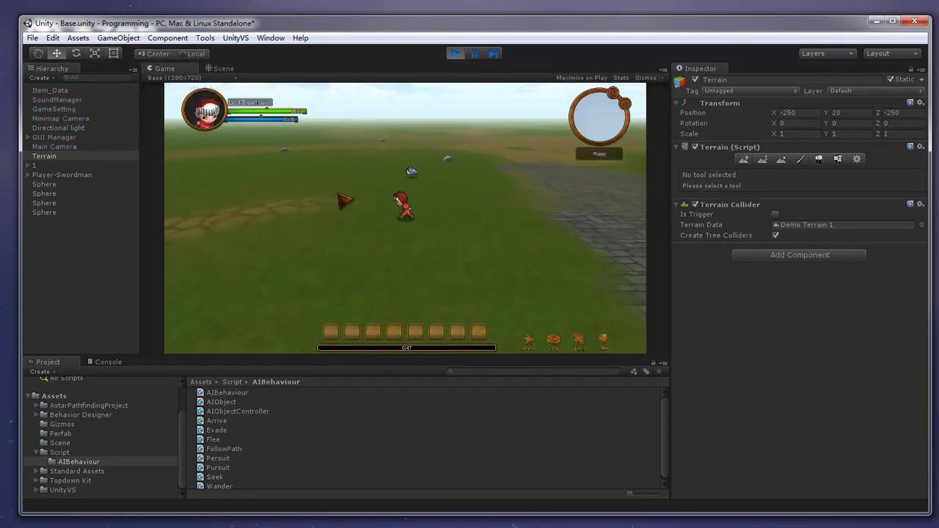